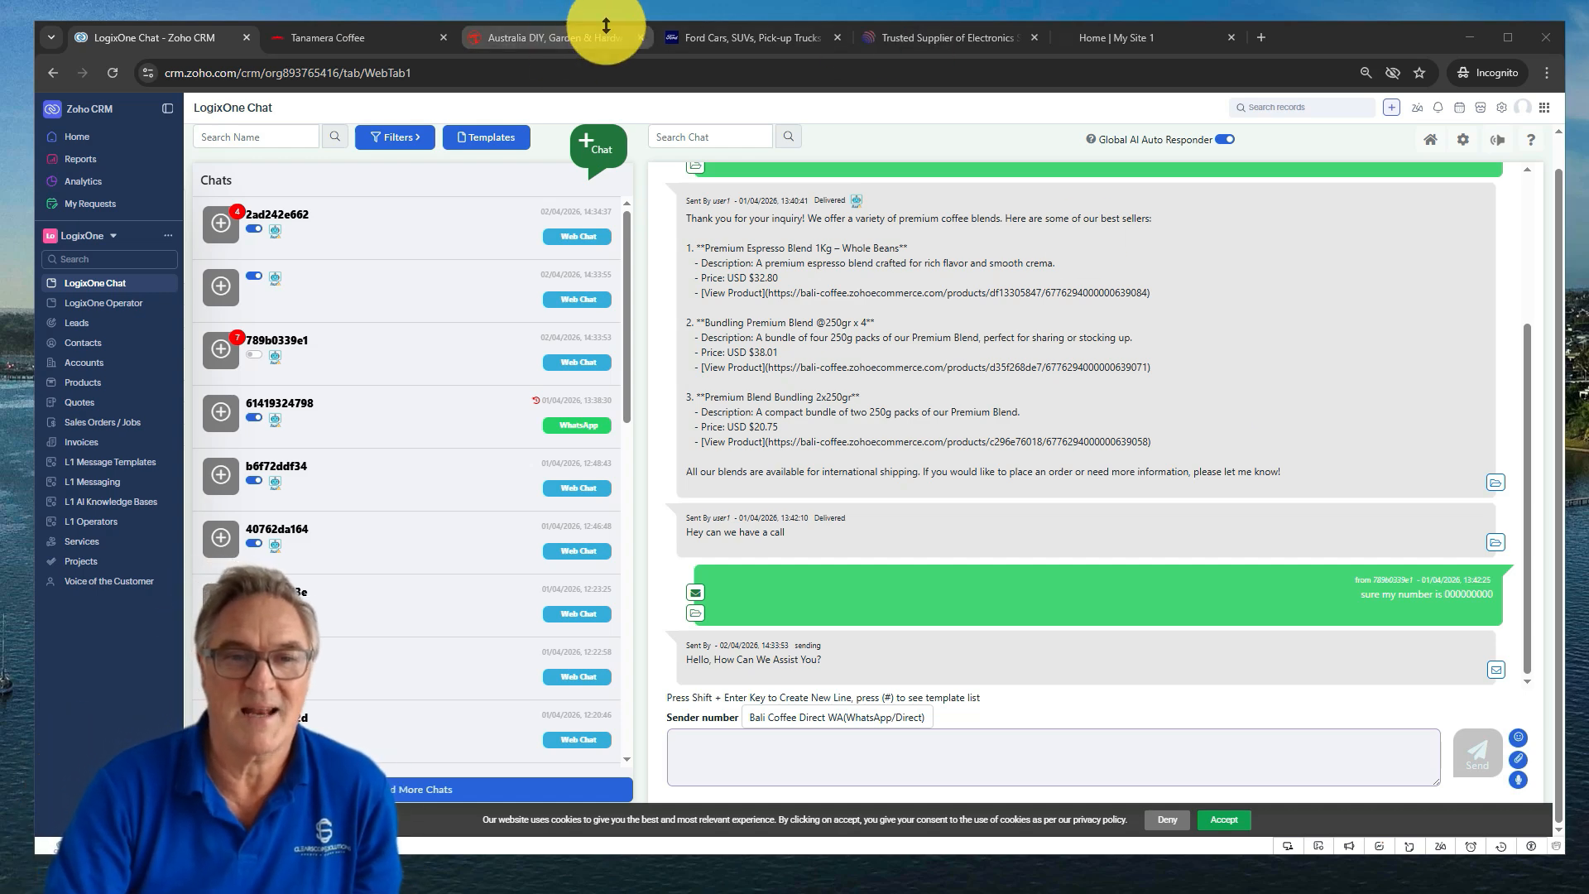
On the Bunnings site, end the old live chat, start a new one and accept SMS texting
click(519, 39)
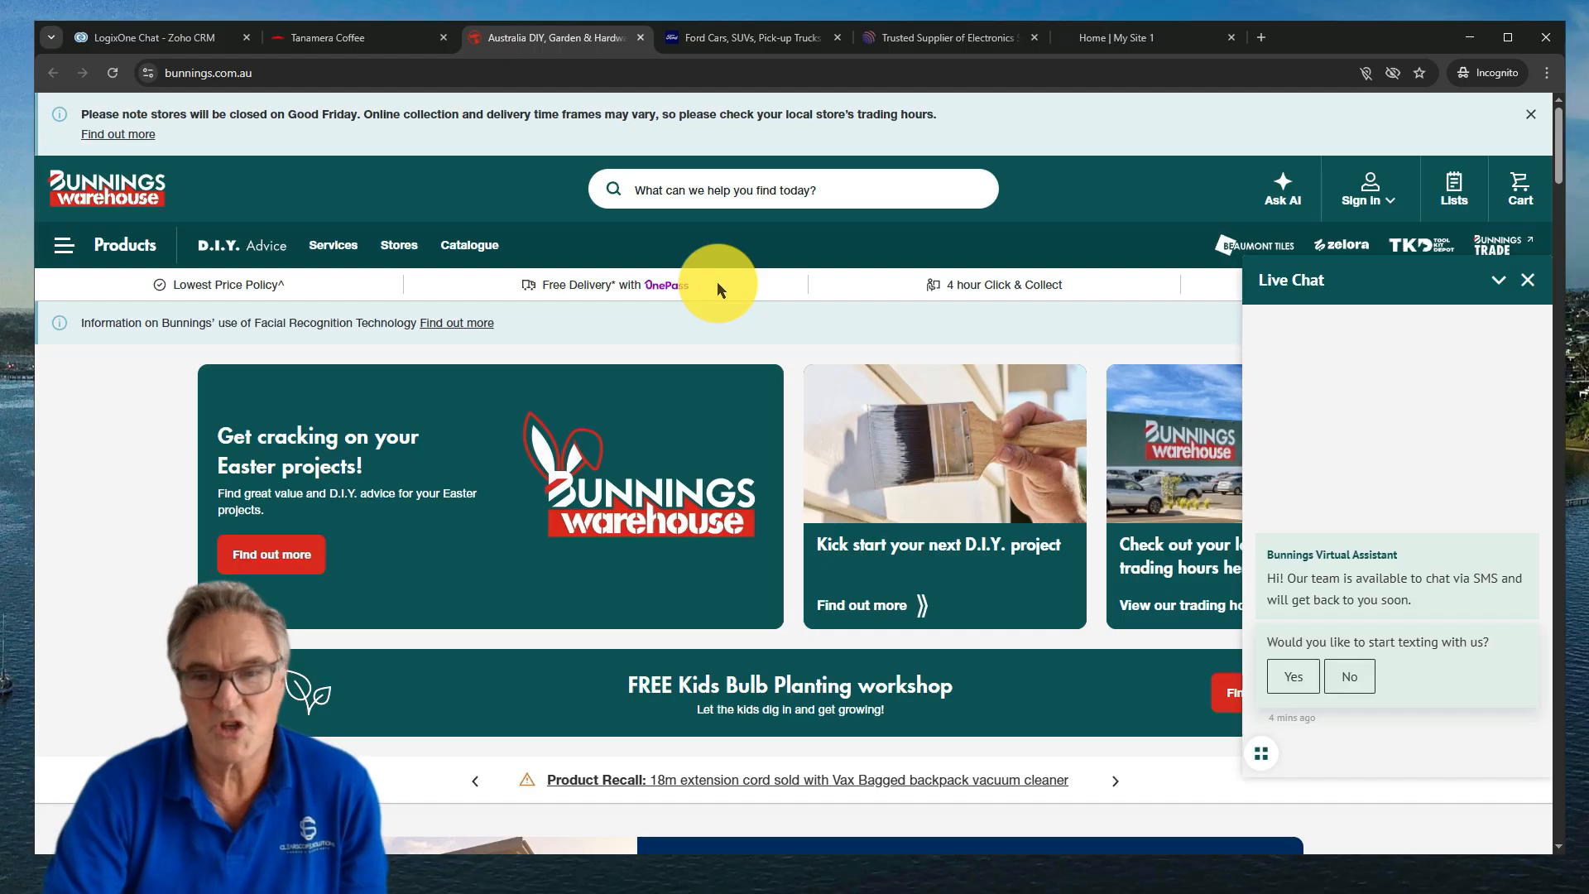
click(1527, 279)
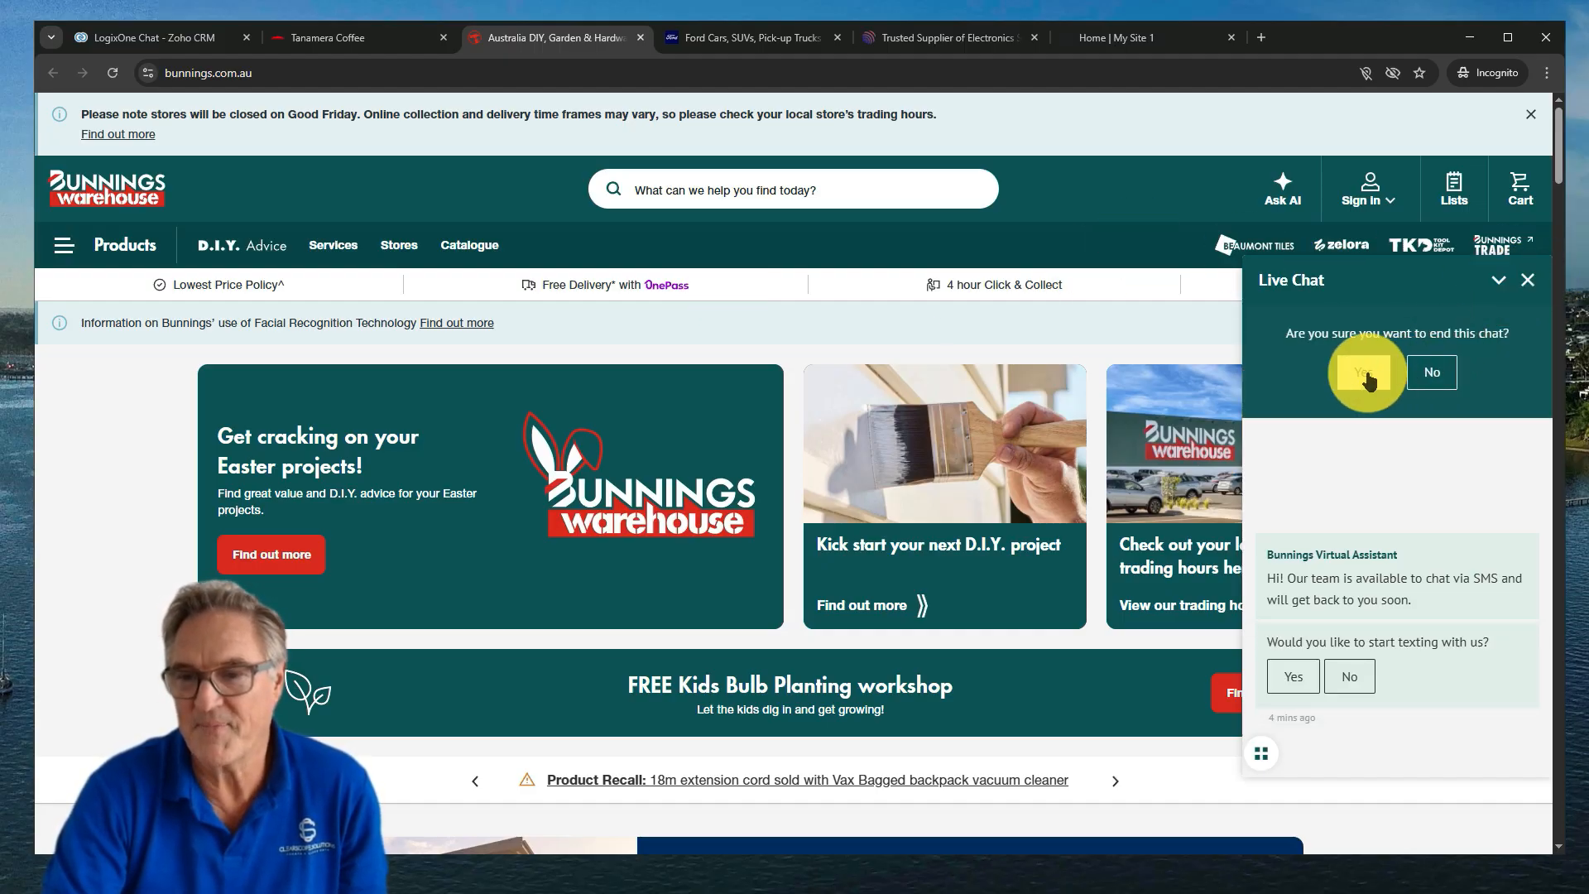
click(1363, 371)
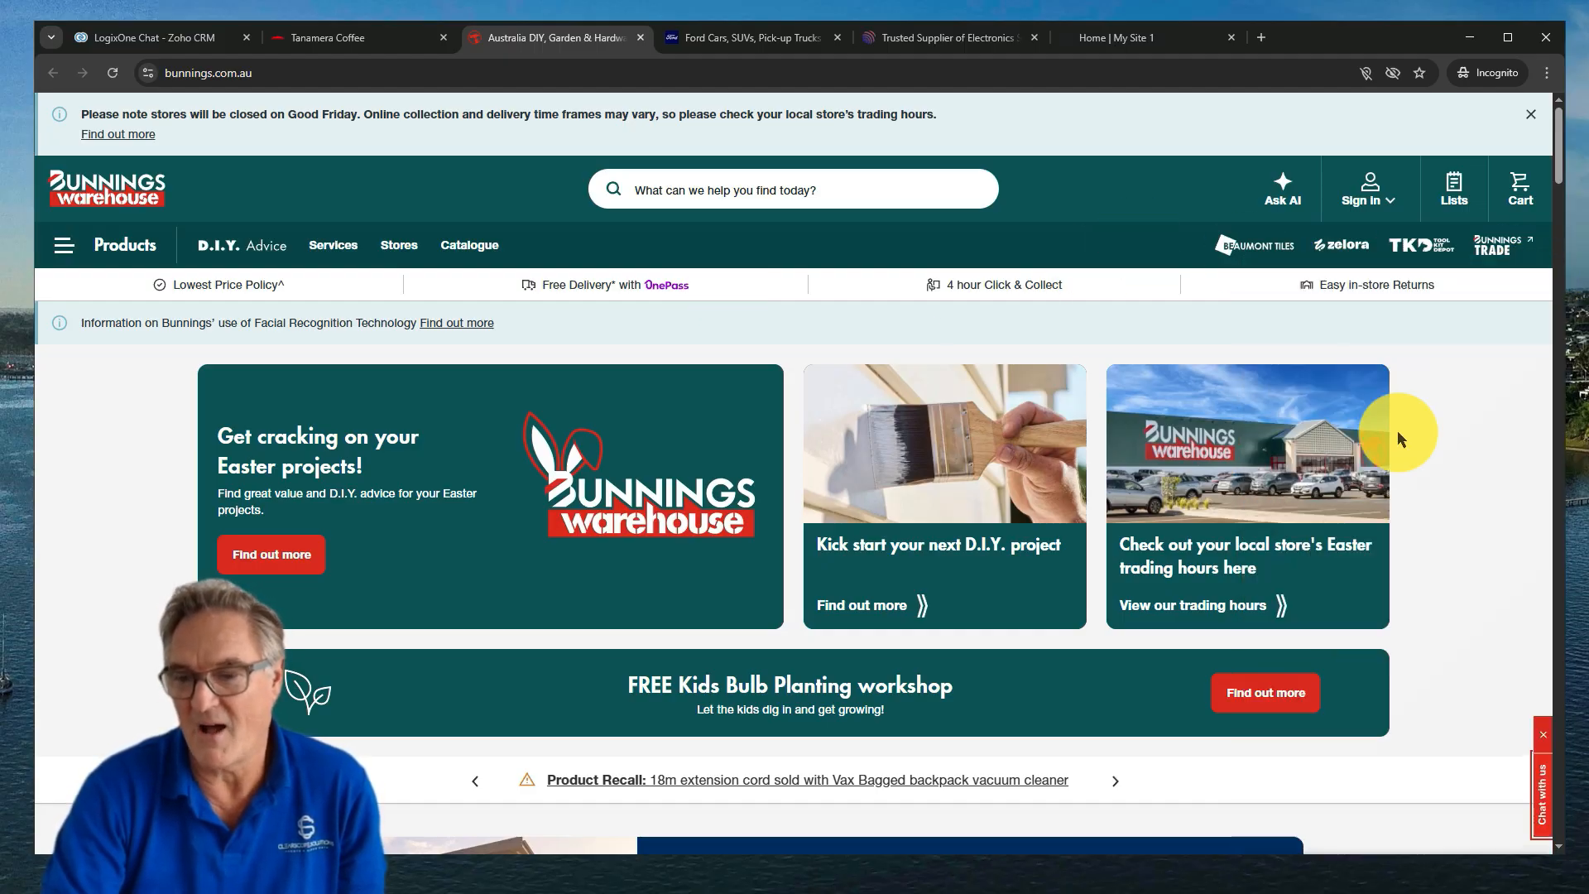
click(1541, 791)
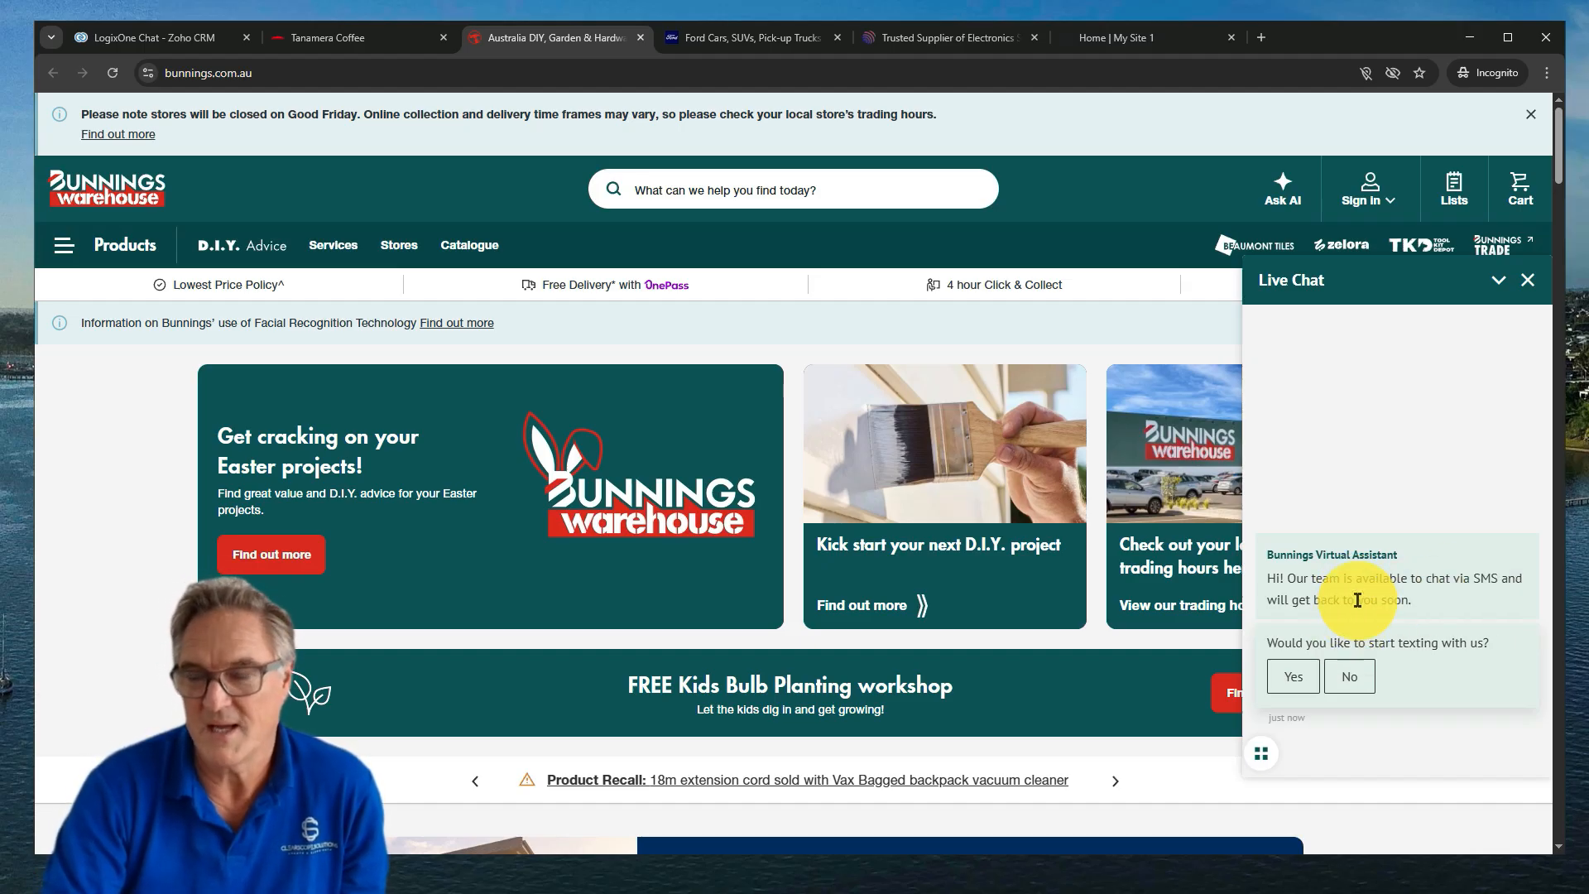
click(1303, 674)
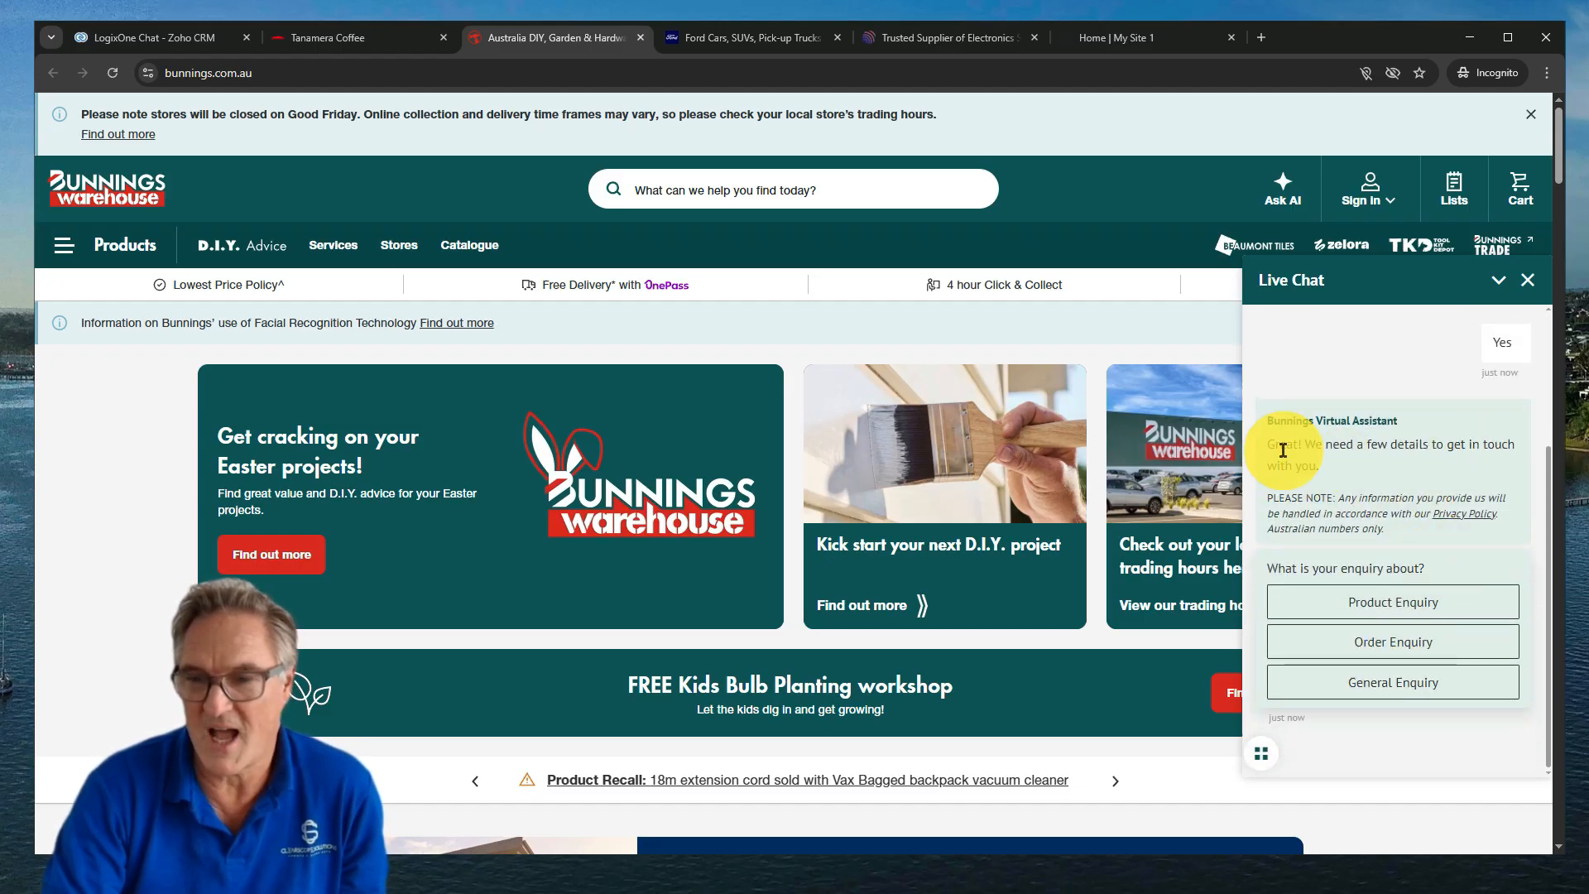
Choose Product Enquiry and send the question 'can i order some timber'
click(1418, 606)
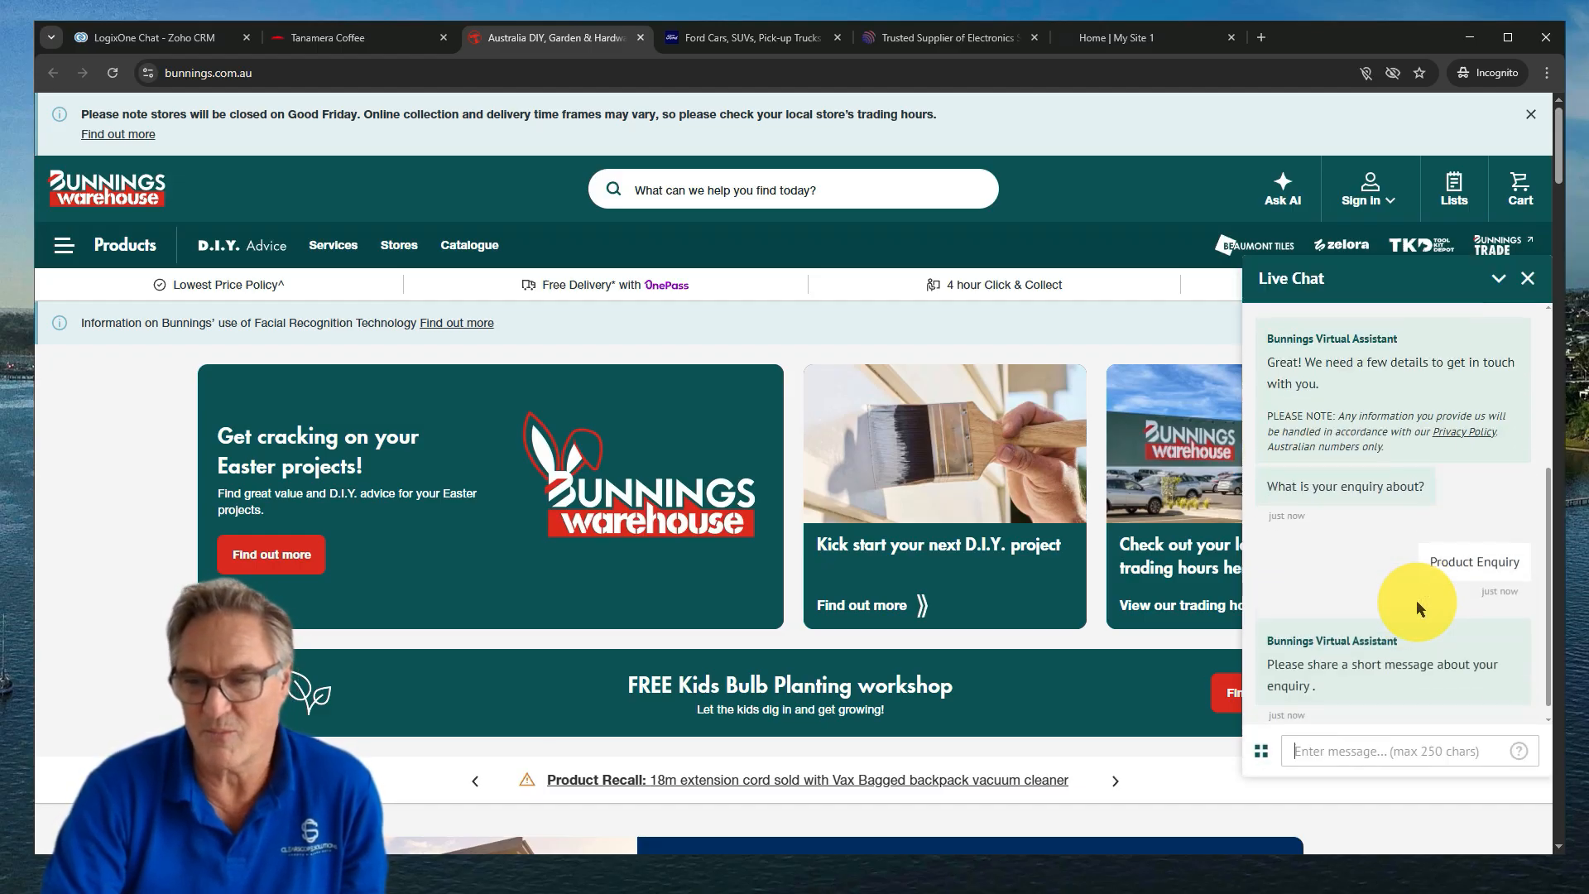
click(1360, 753)
text(can i)
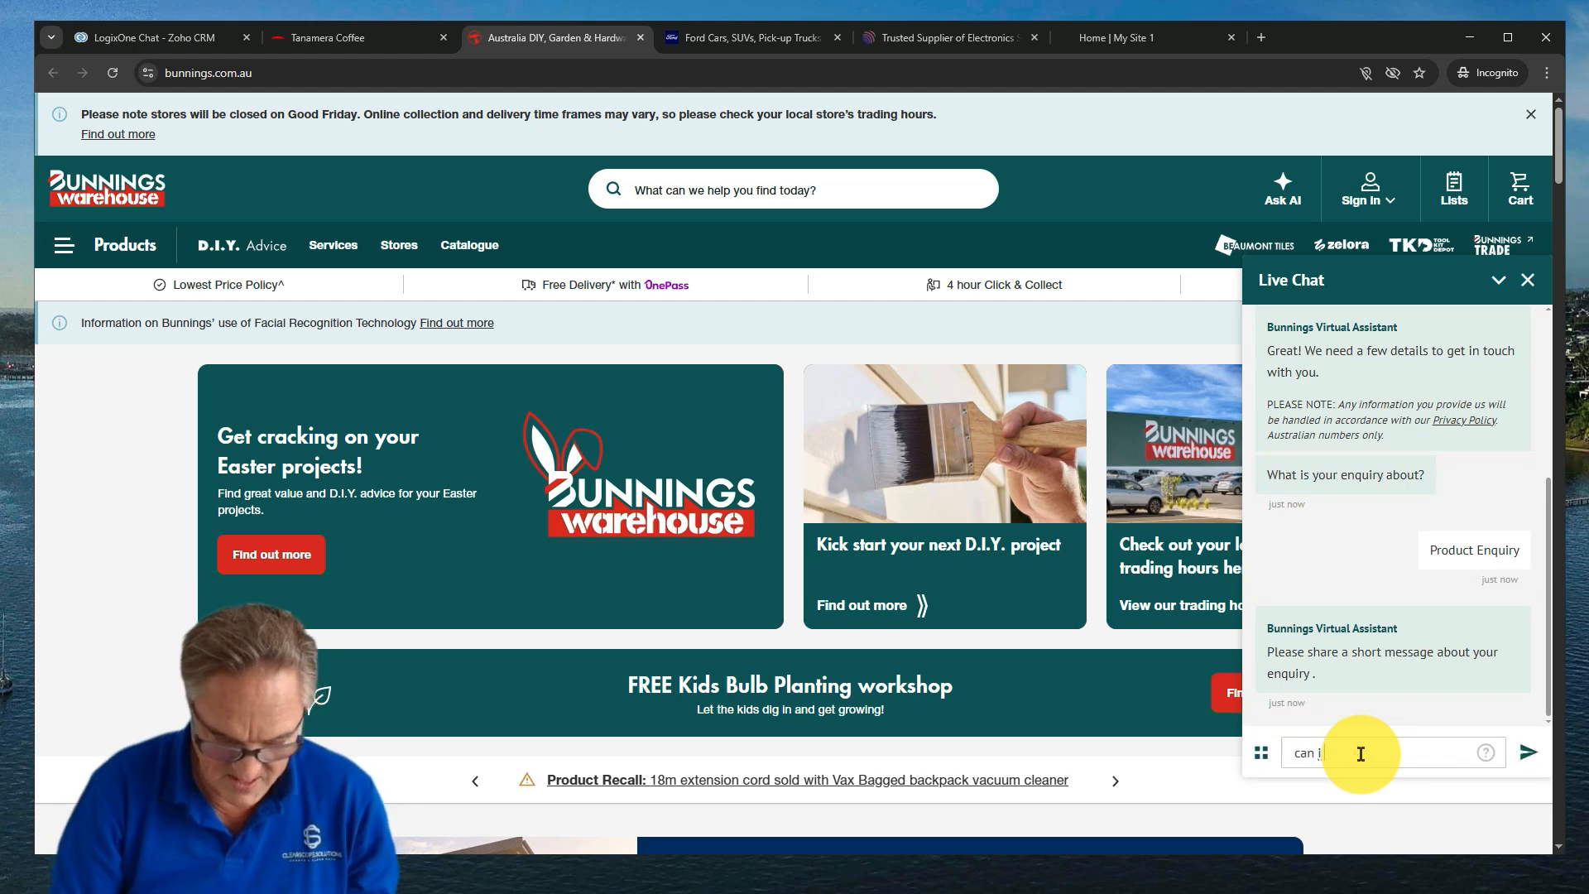
text( order some tim)
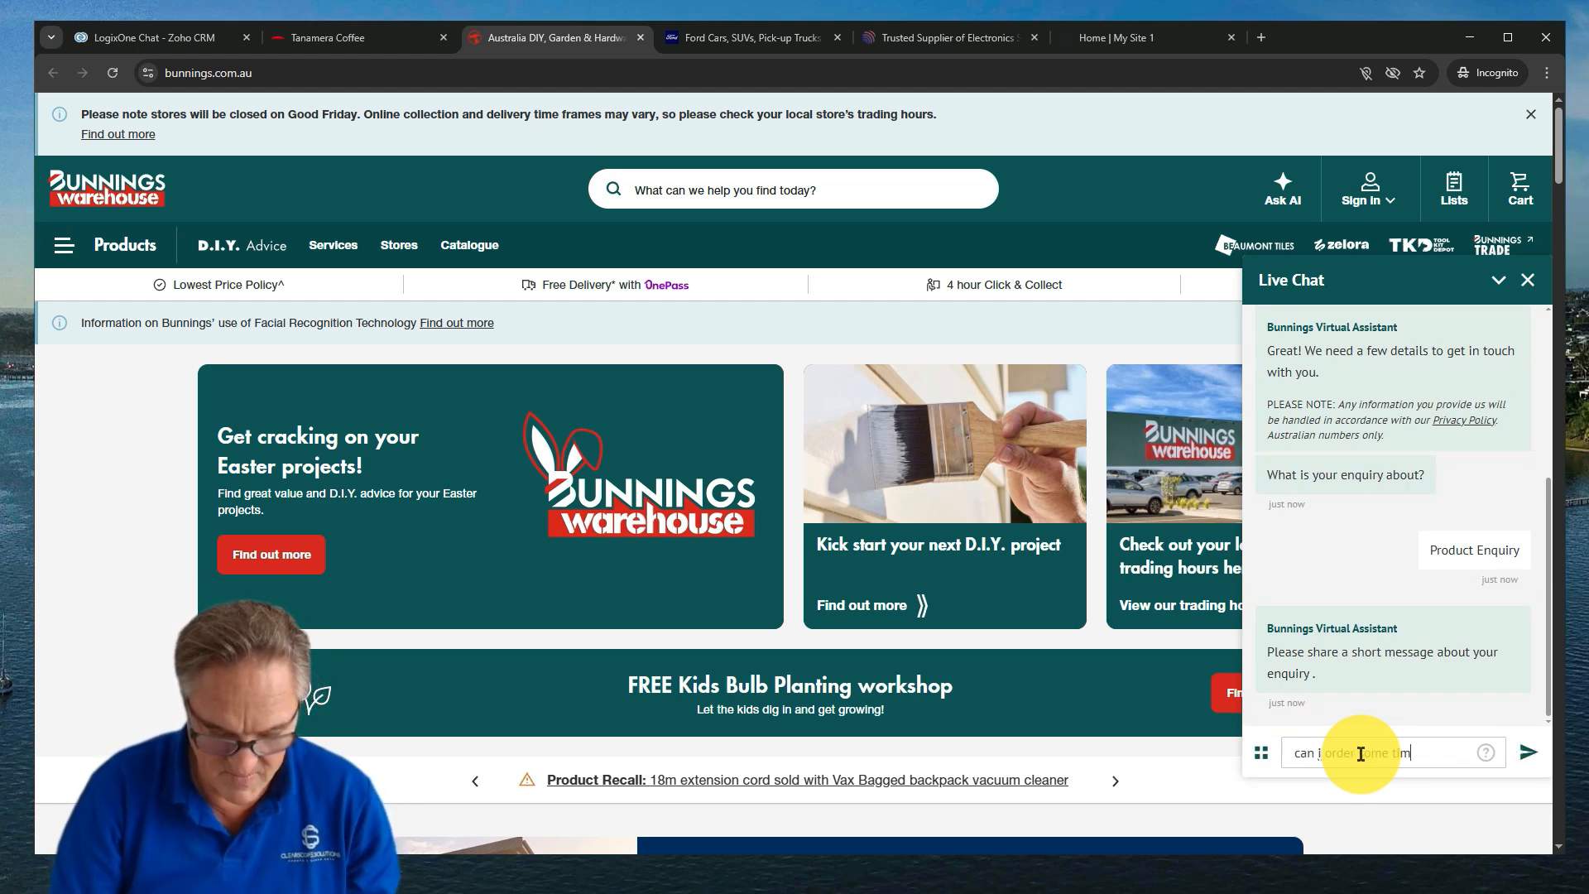
text(ber)
key(Return)
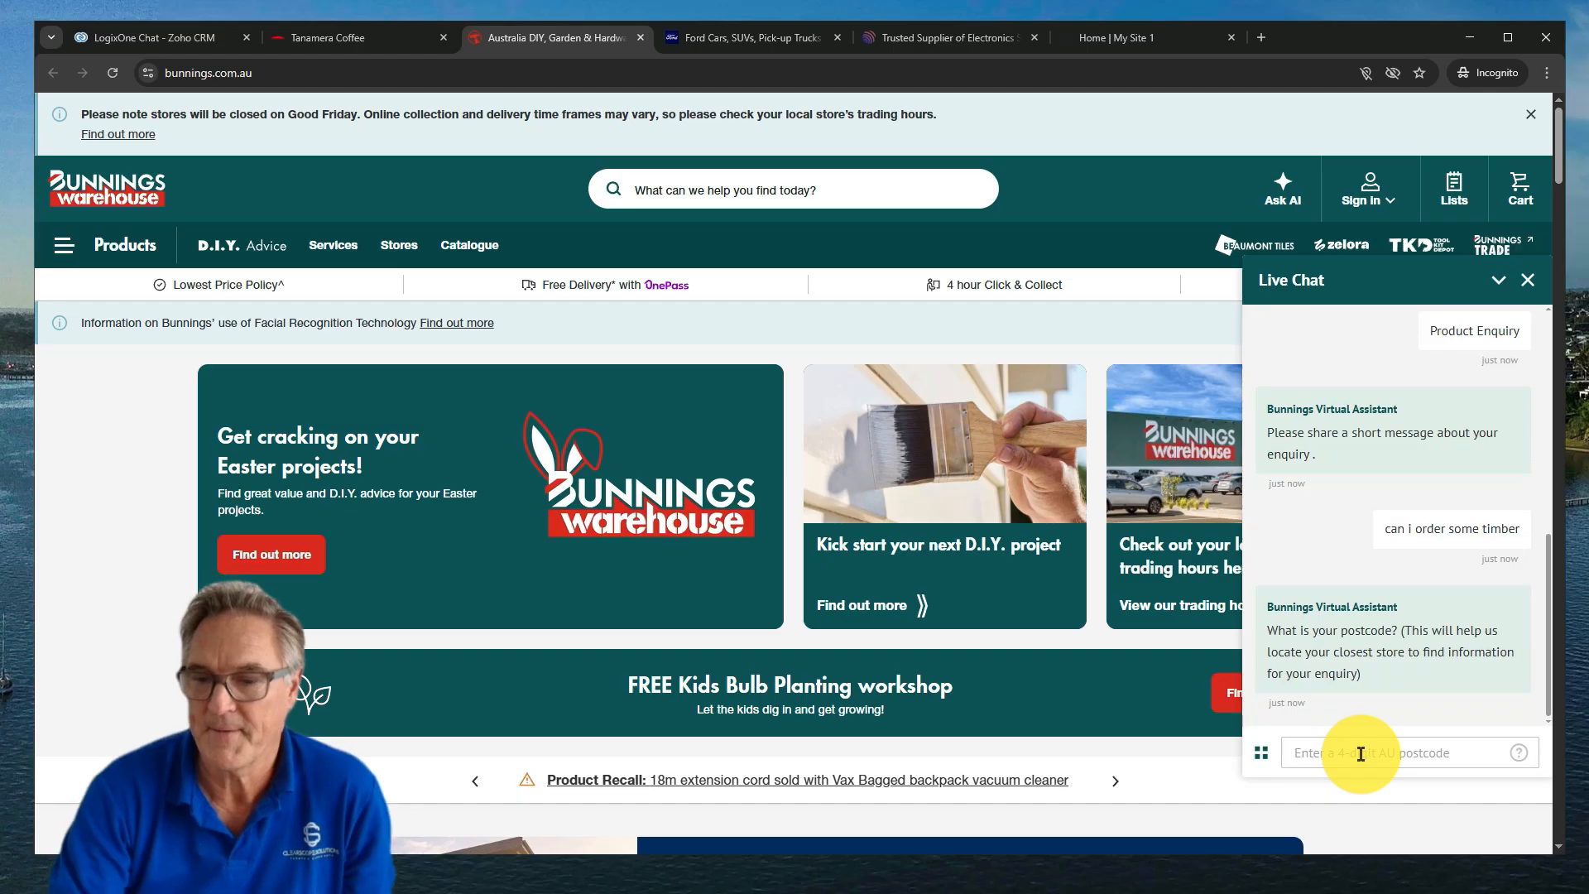
Supply the postcode, the customer's mobile number and first name to submit the enquiry
text(32)
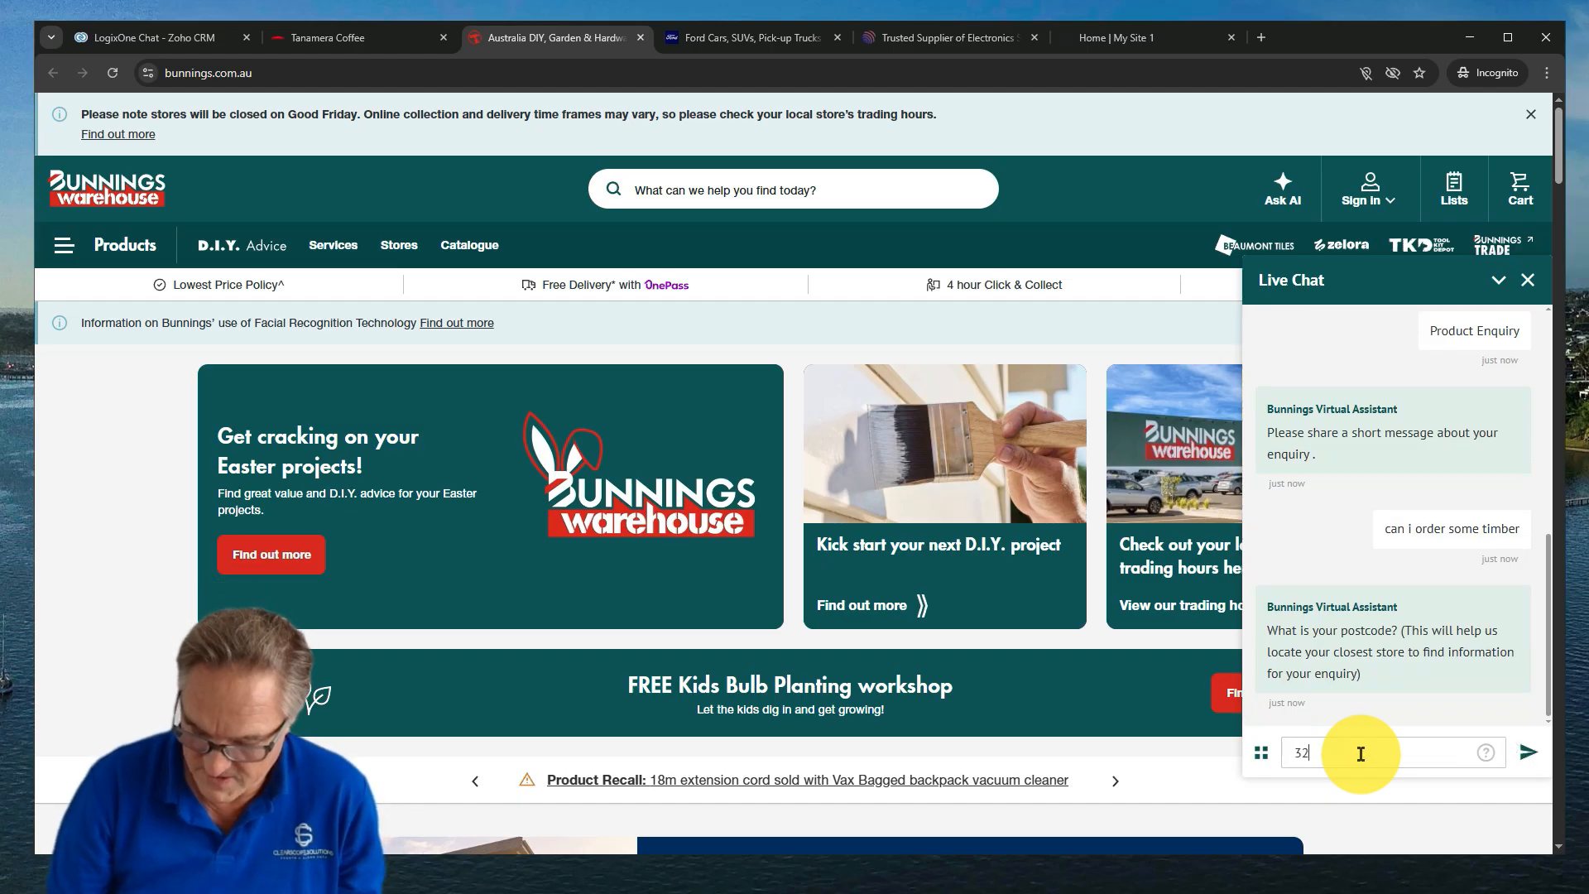
text(17)
key(Return)
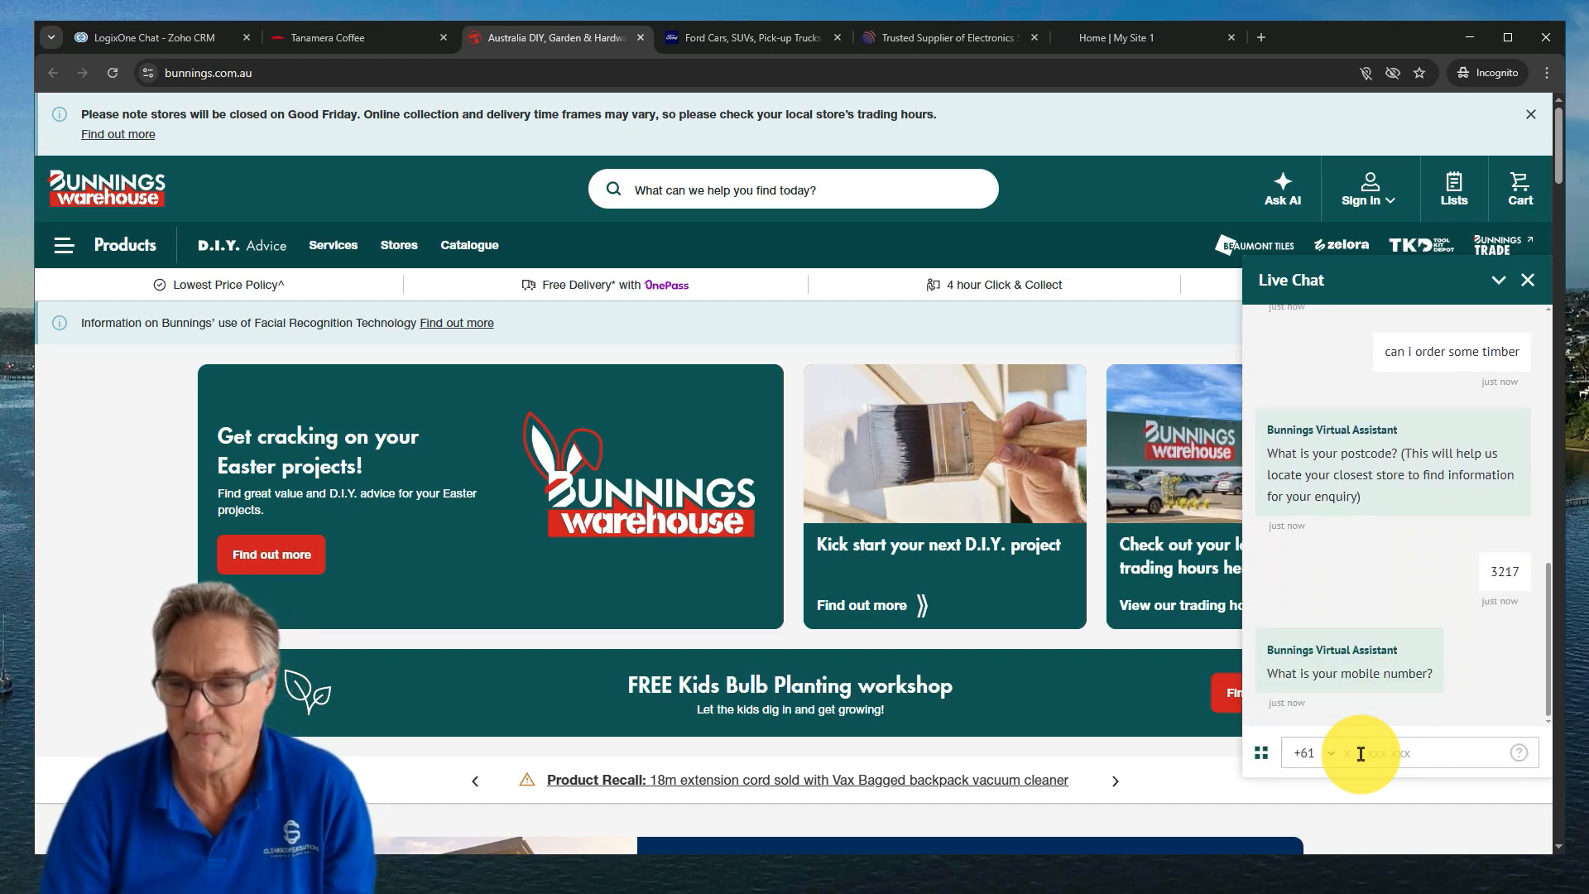
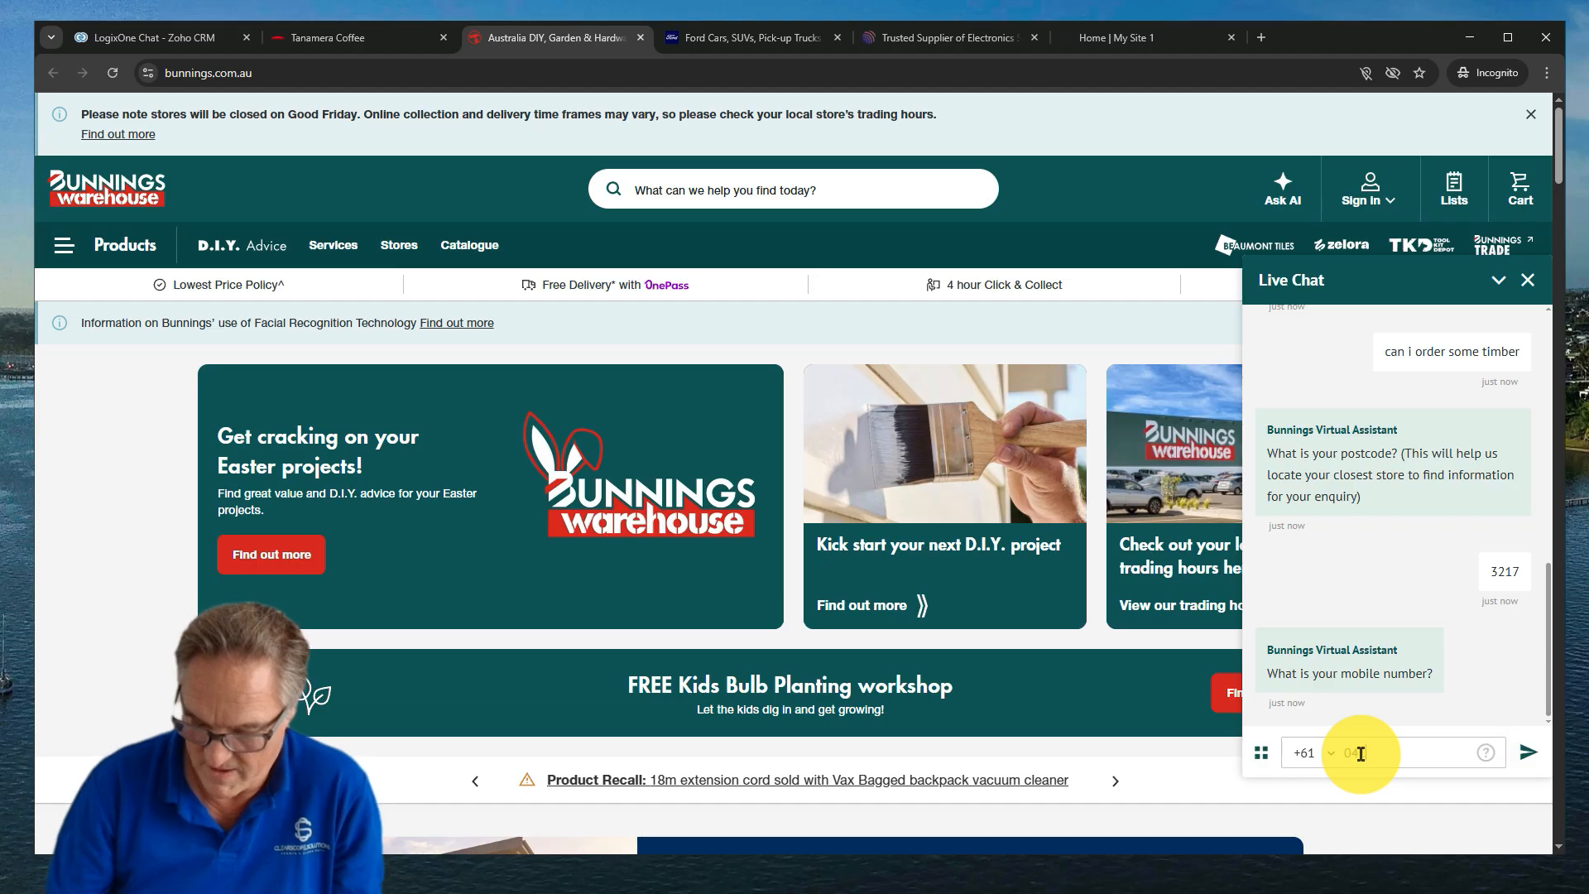
key(Return)
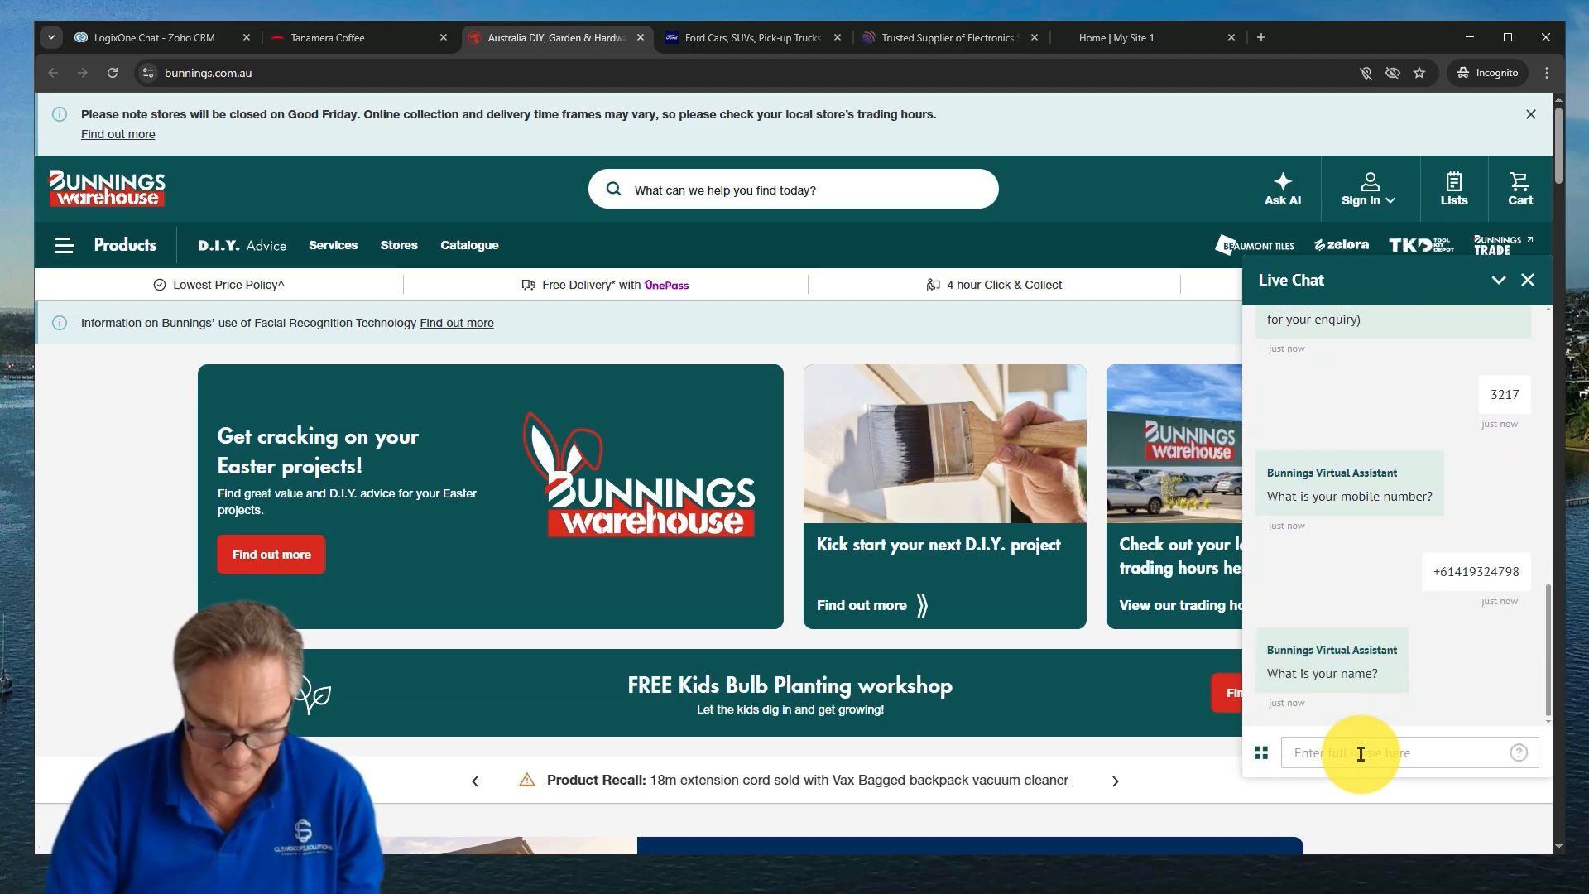
text(Peter)
key(Return)
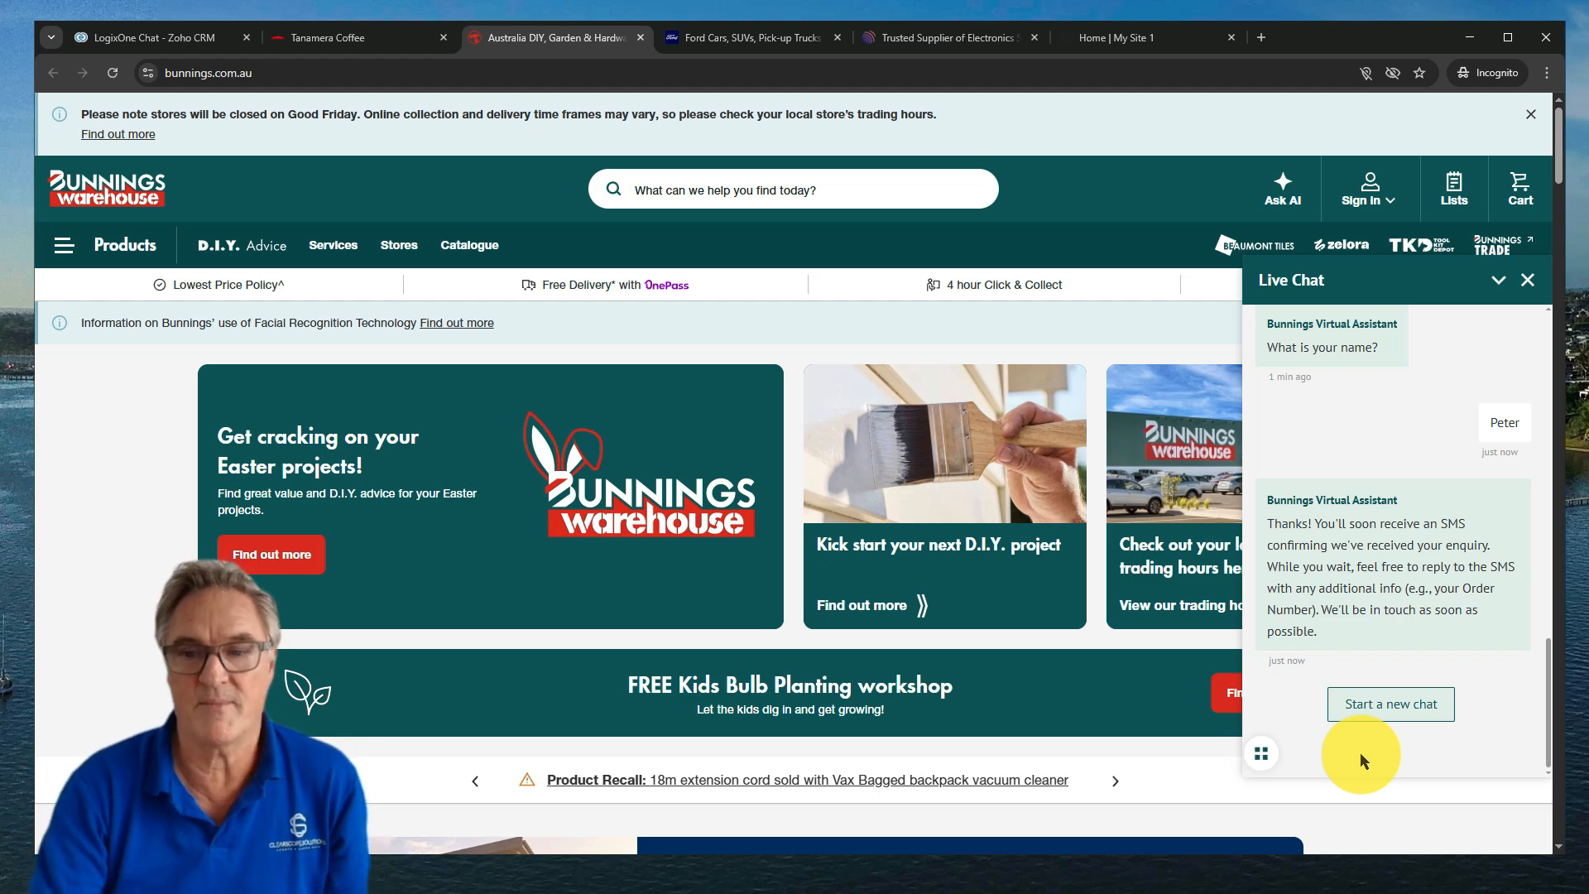
Browse Ford's popular vehicles, then bring up the Radio Parts Contact us form
click(749, 42)
scroll(1220, 571, down, 8)
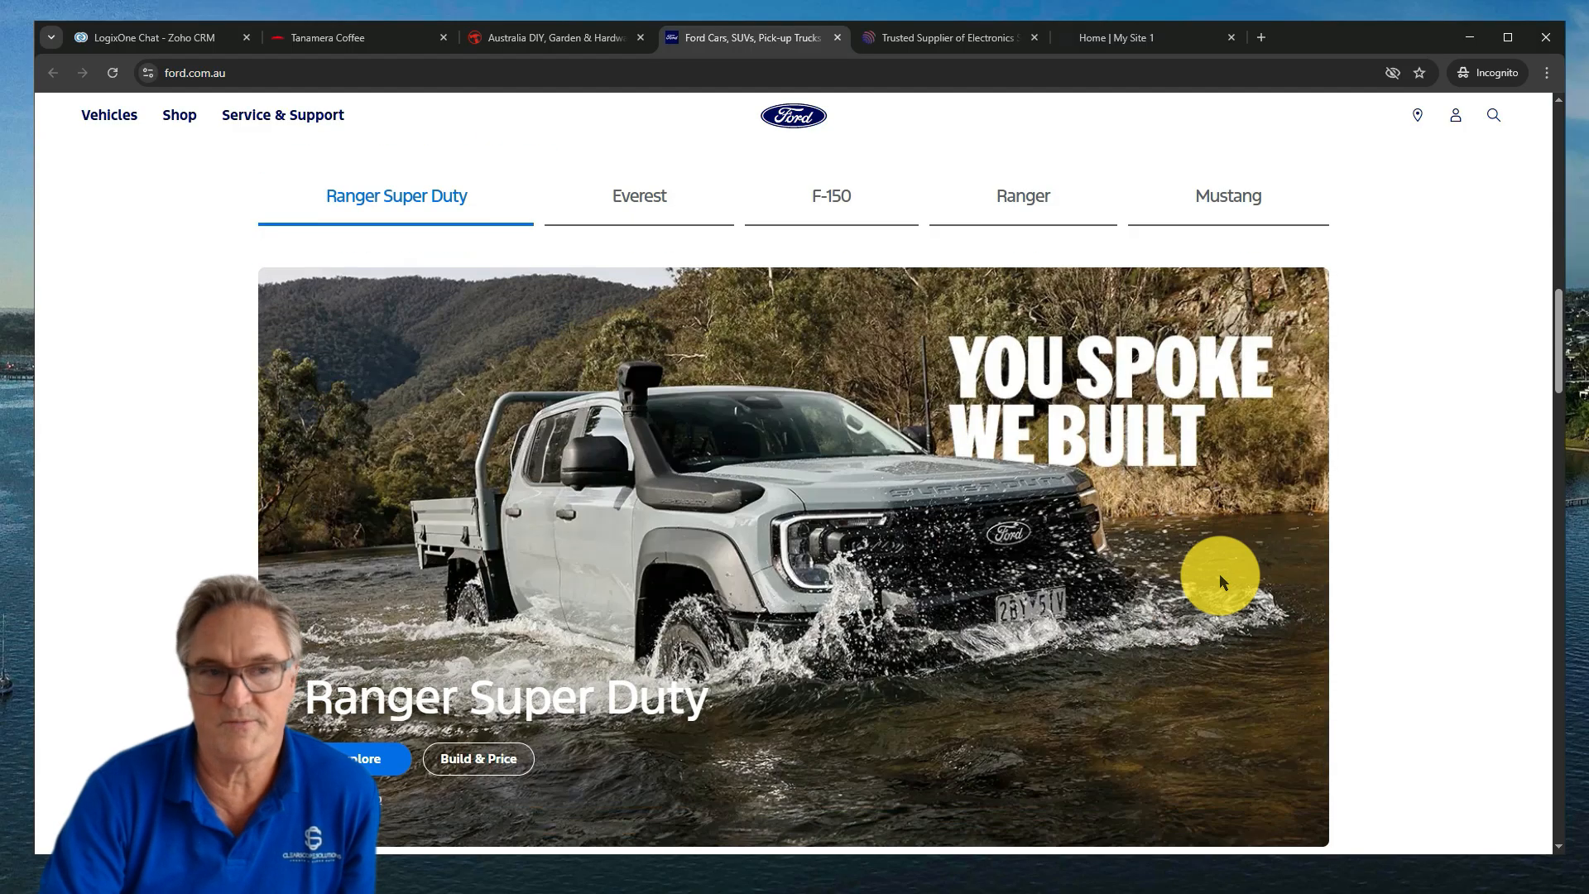
scroll(1219, 573, down, 7)
scroll(1219, 574, up, 9)
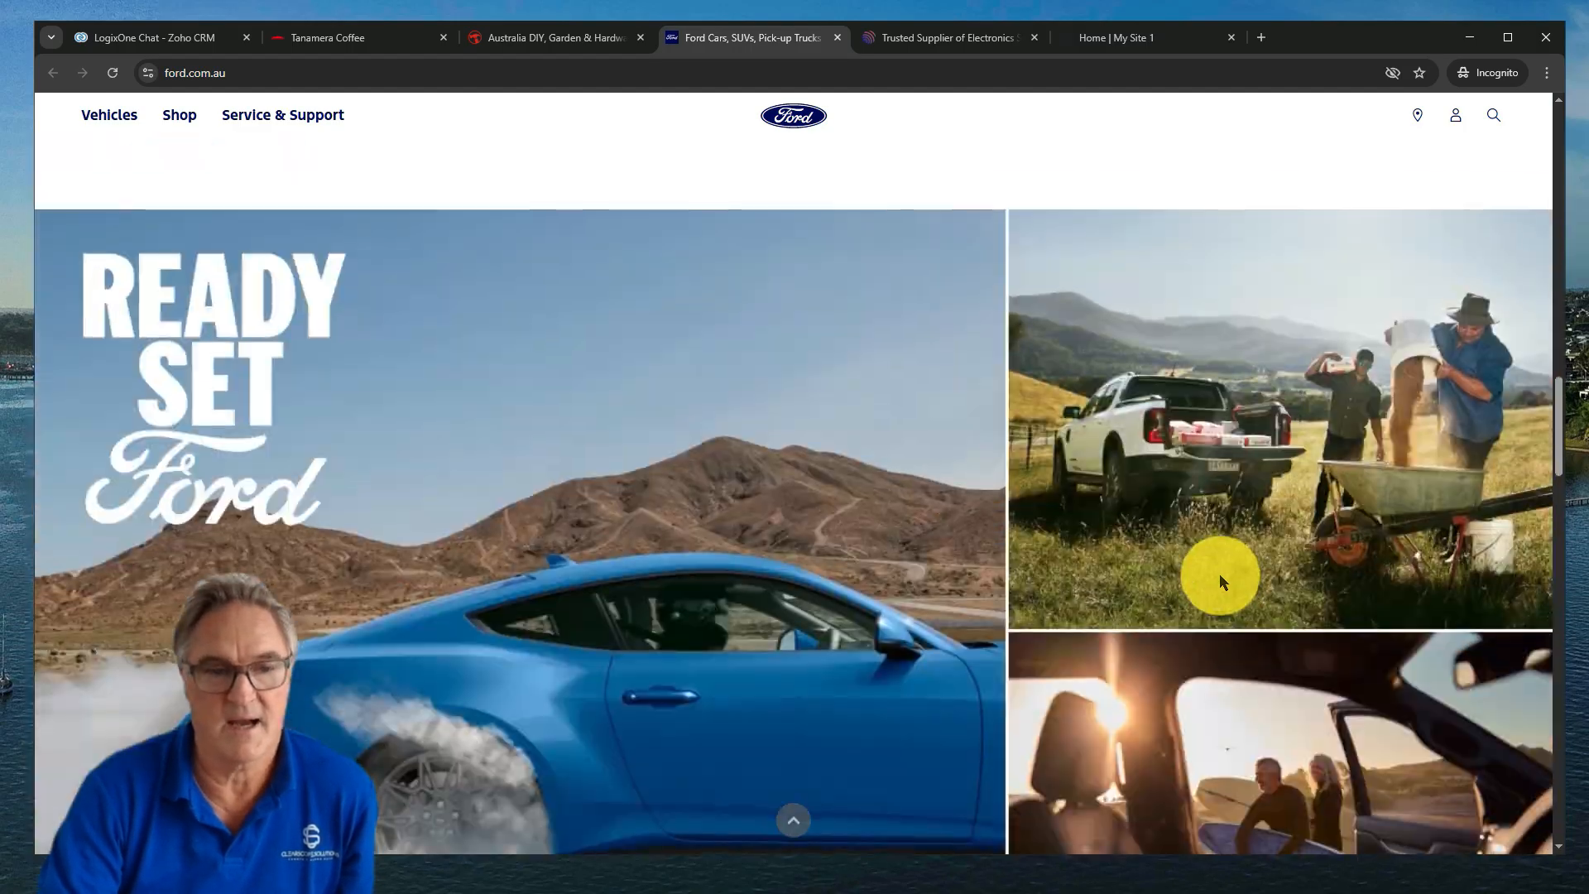
scroll(1218, 573, up, 4)
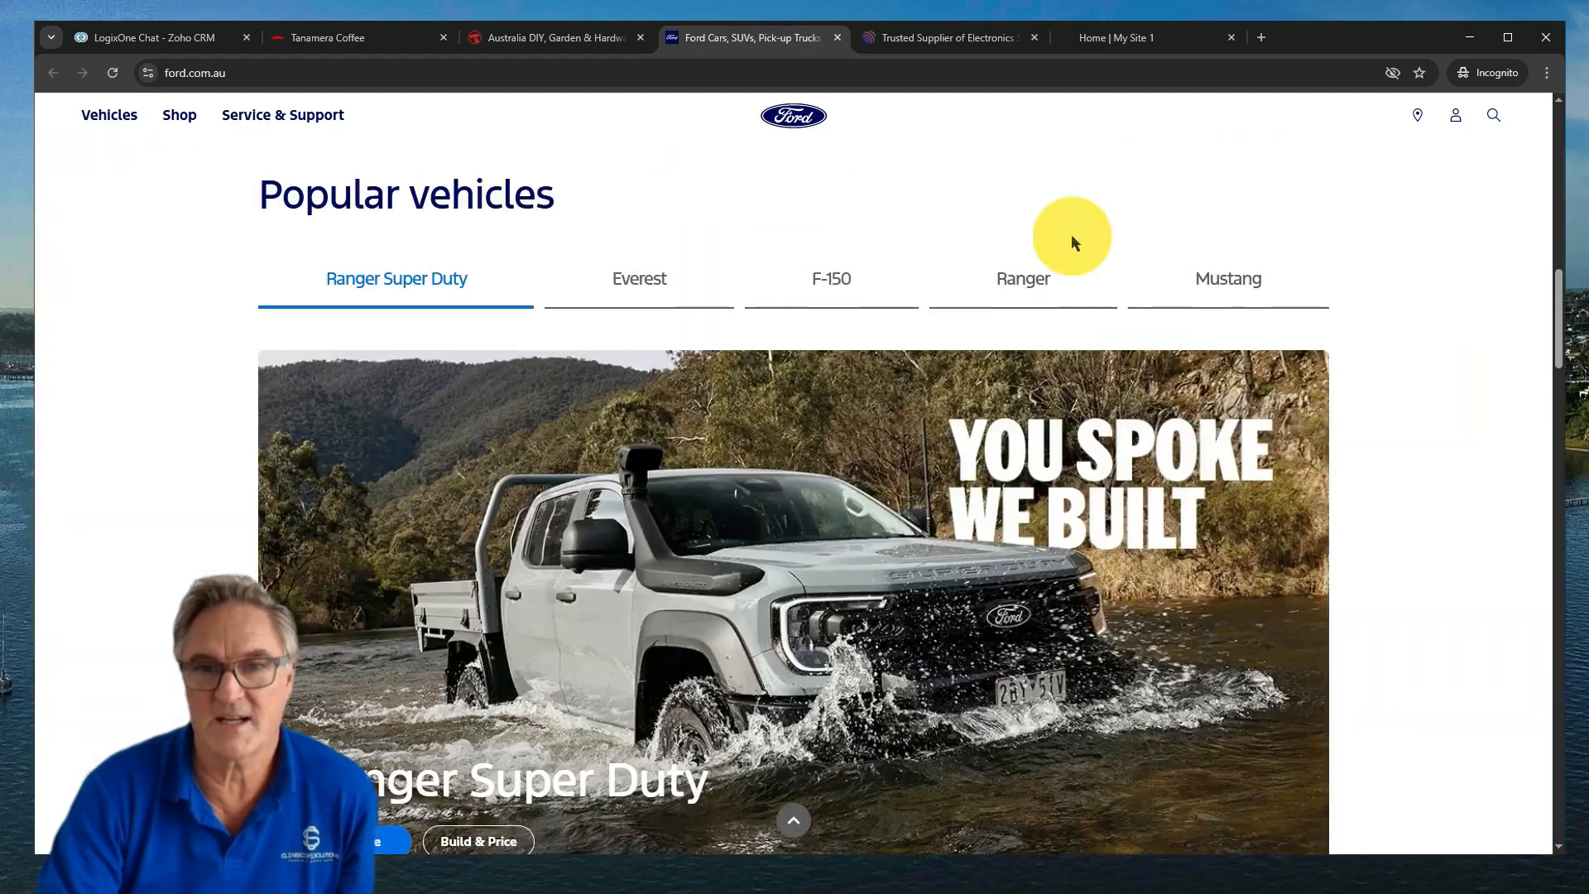
click(930, 40)
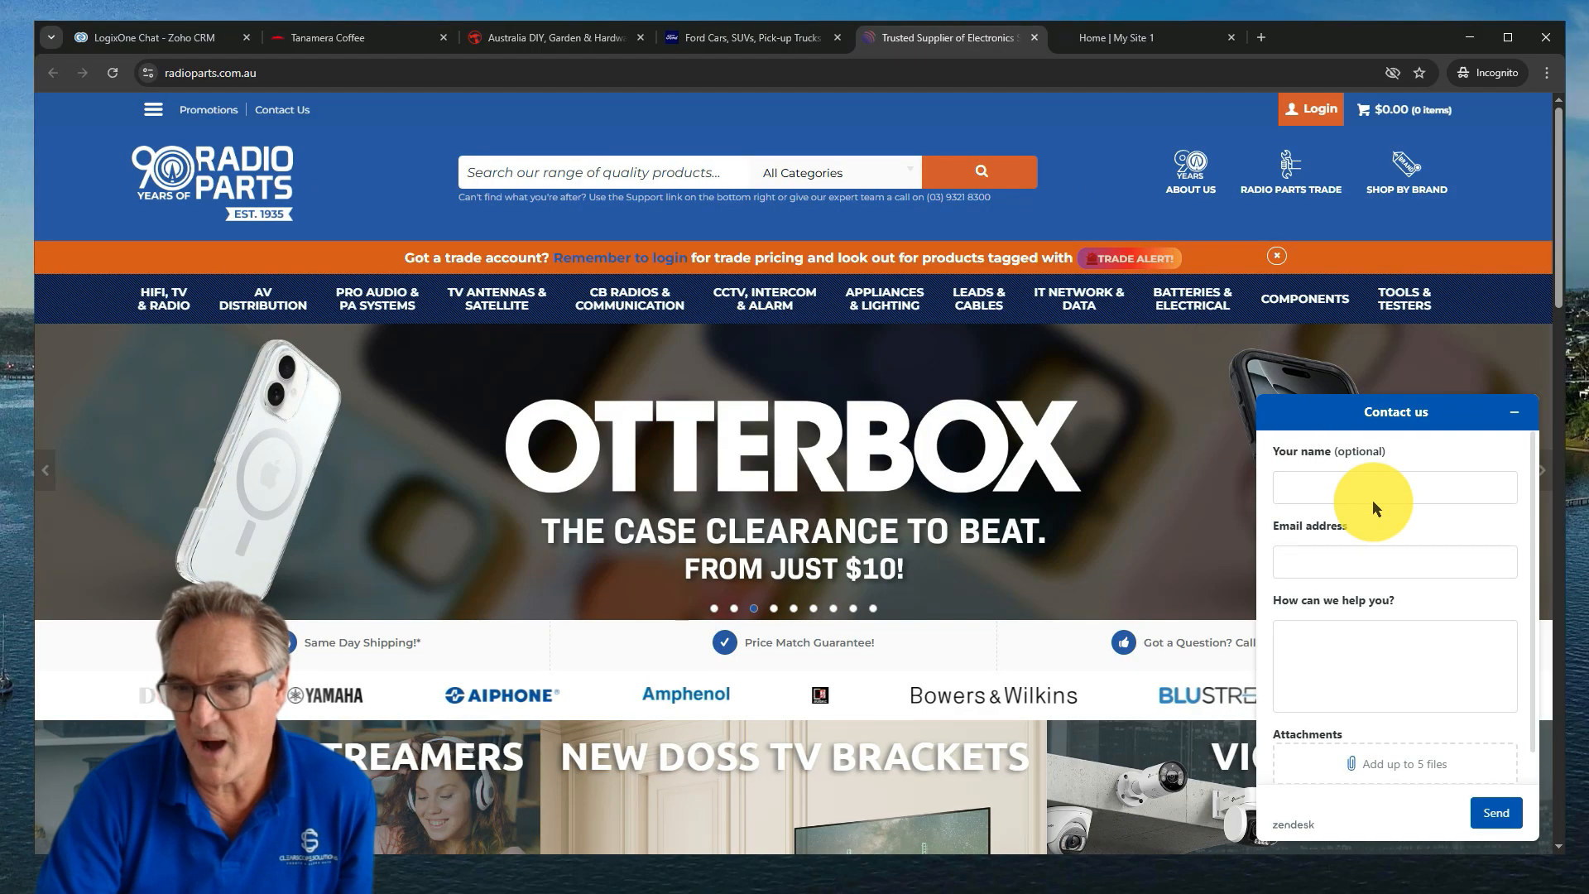
scroll(1320, 650, down, 1)
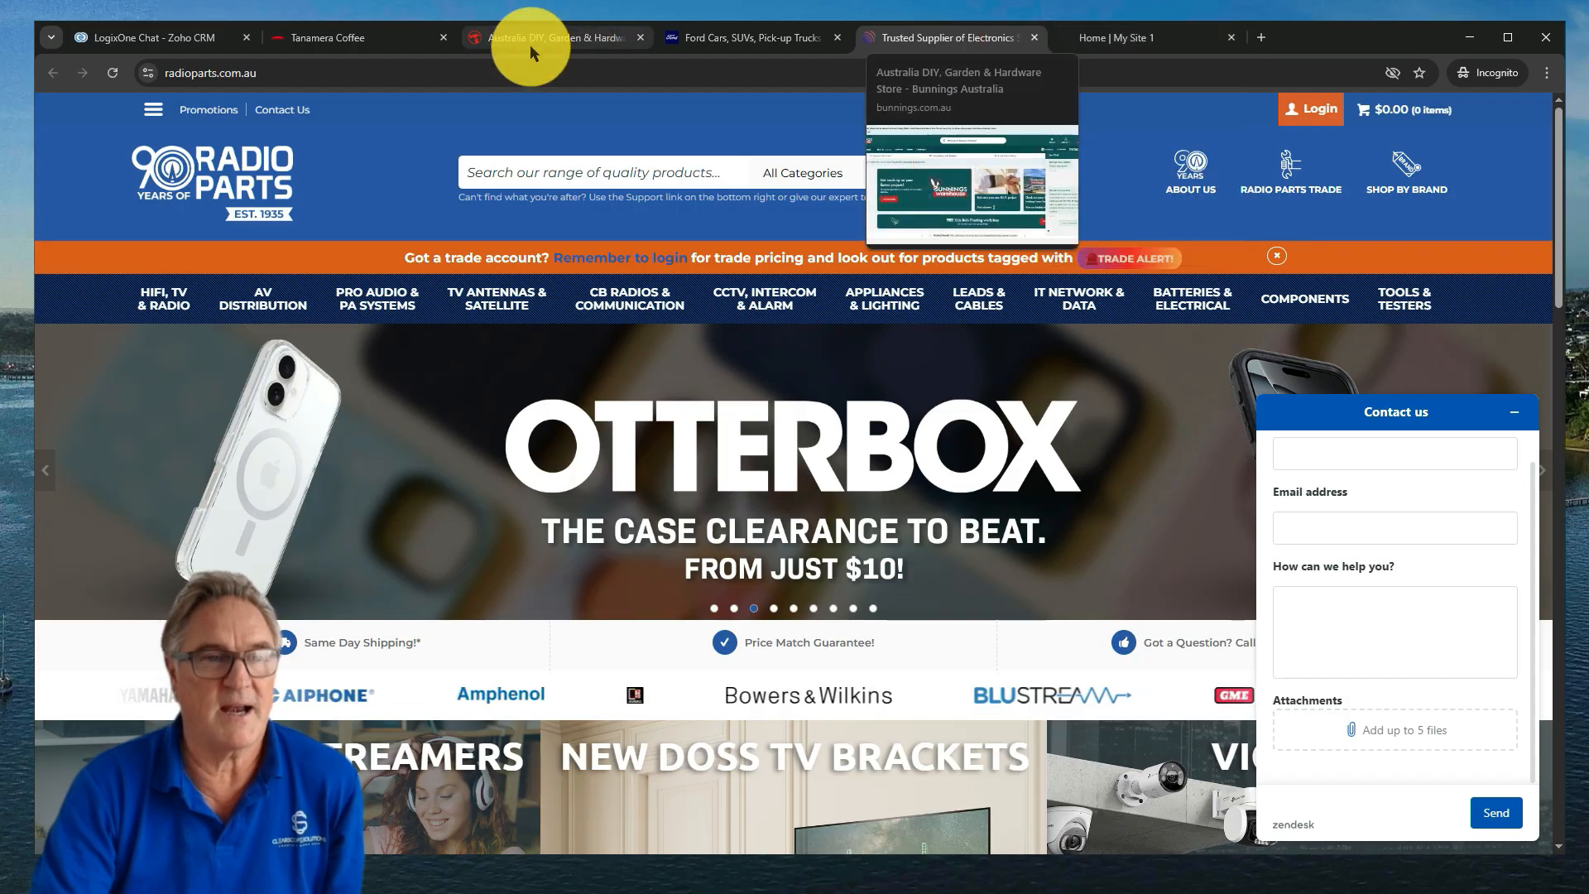
Switch to the Tanamera Coffee website to view its chat widget
click(390, 37)
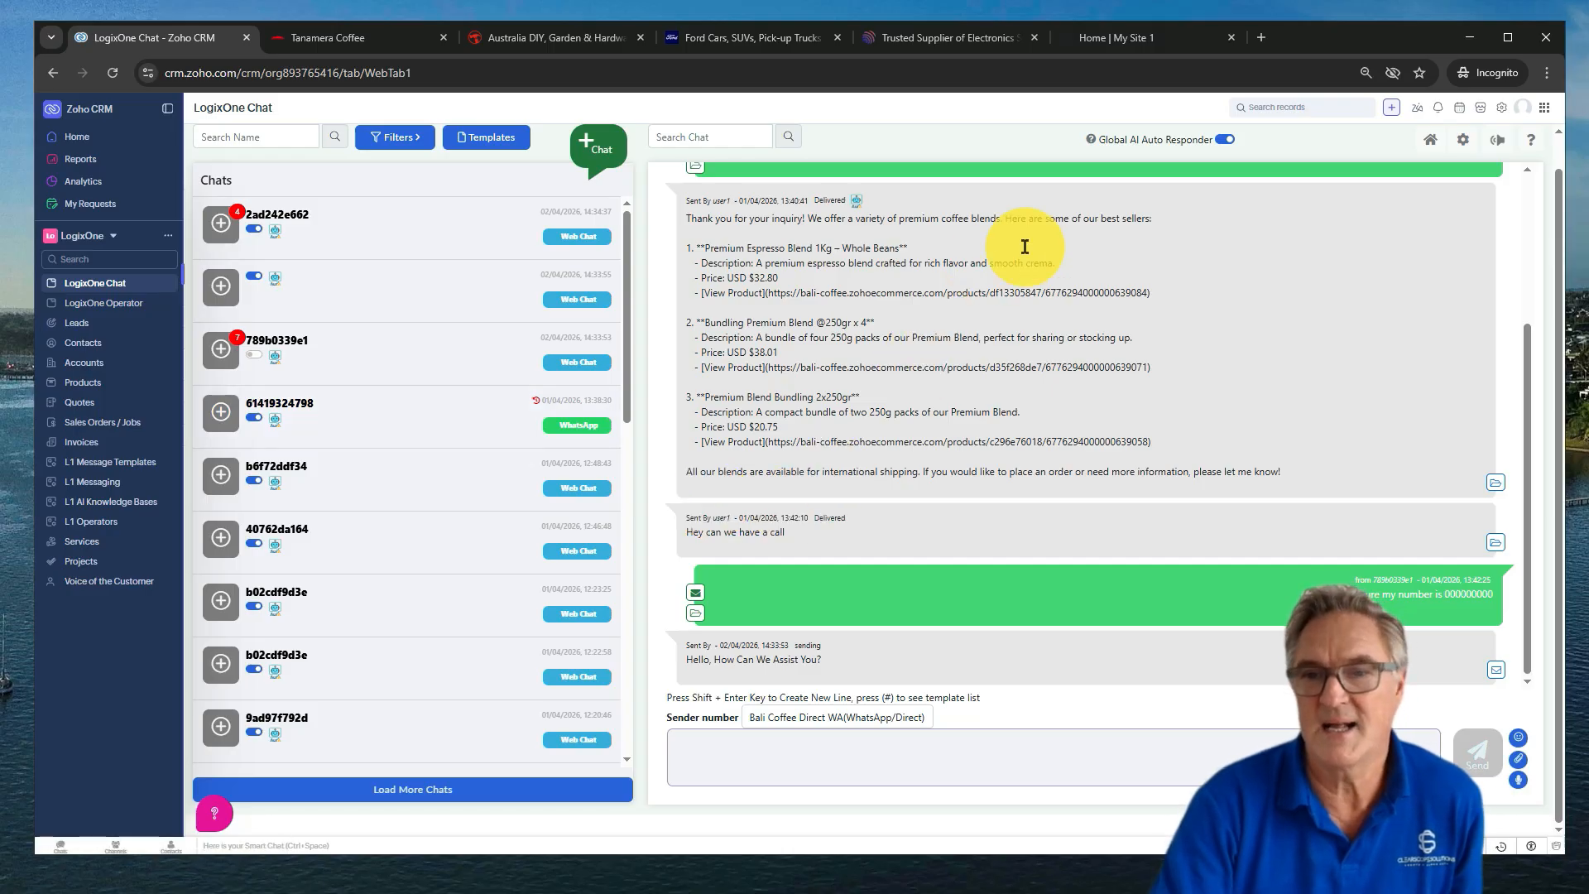
Show the channels in LogixOne Chat Settings: SMS, Web Chat and two WhatsApp numbers
scroll(1277, 291, up, 3)
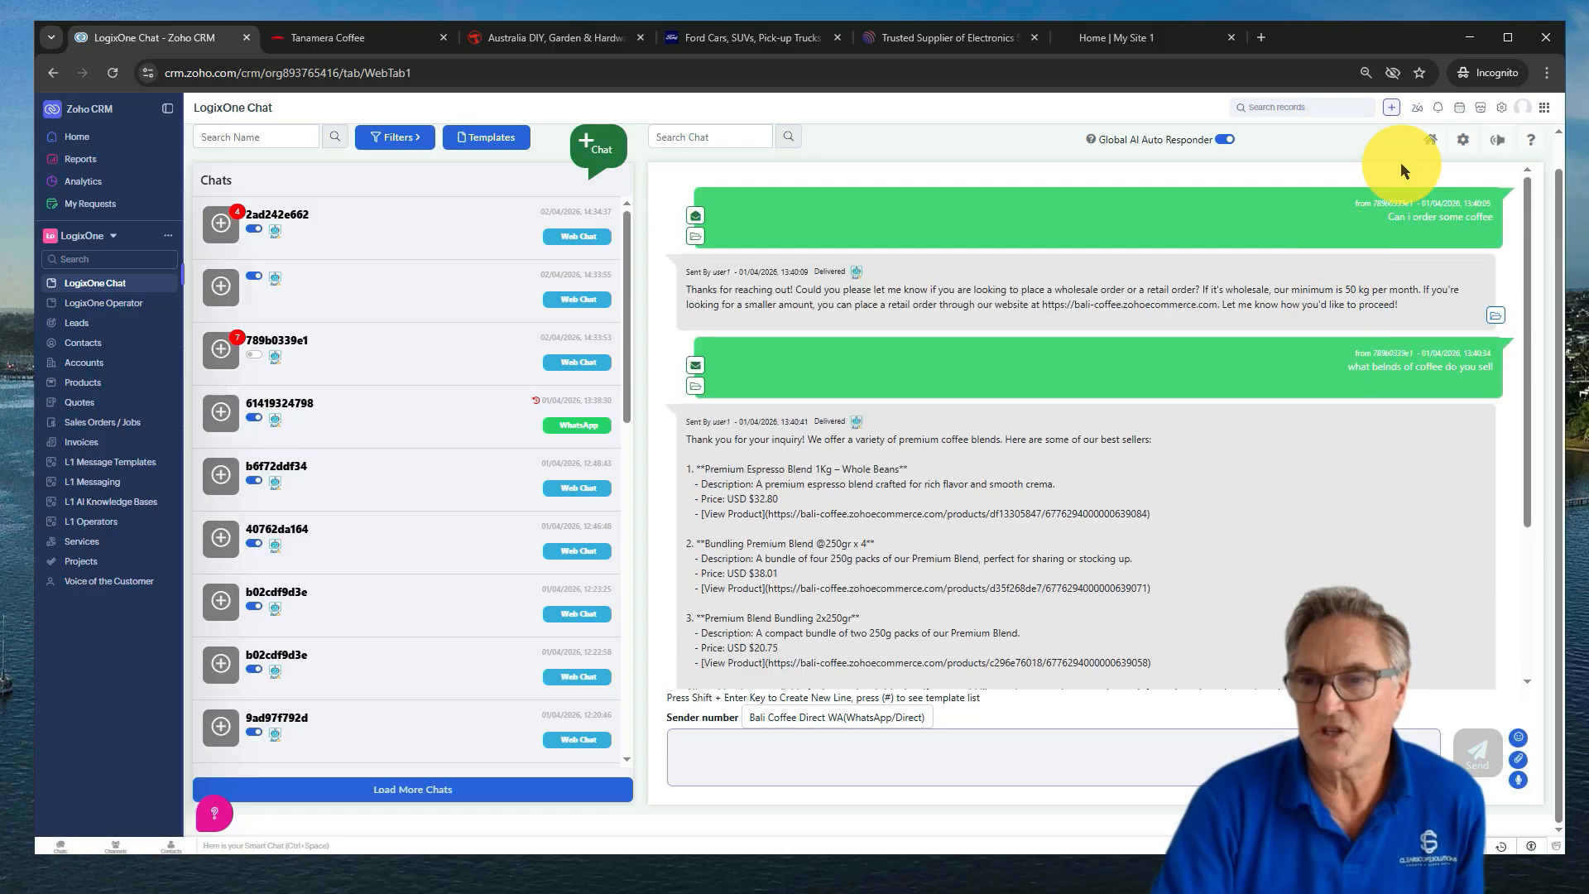
click(1463, 139)
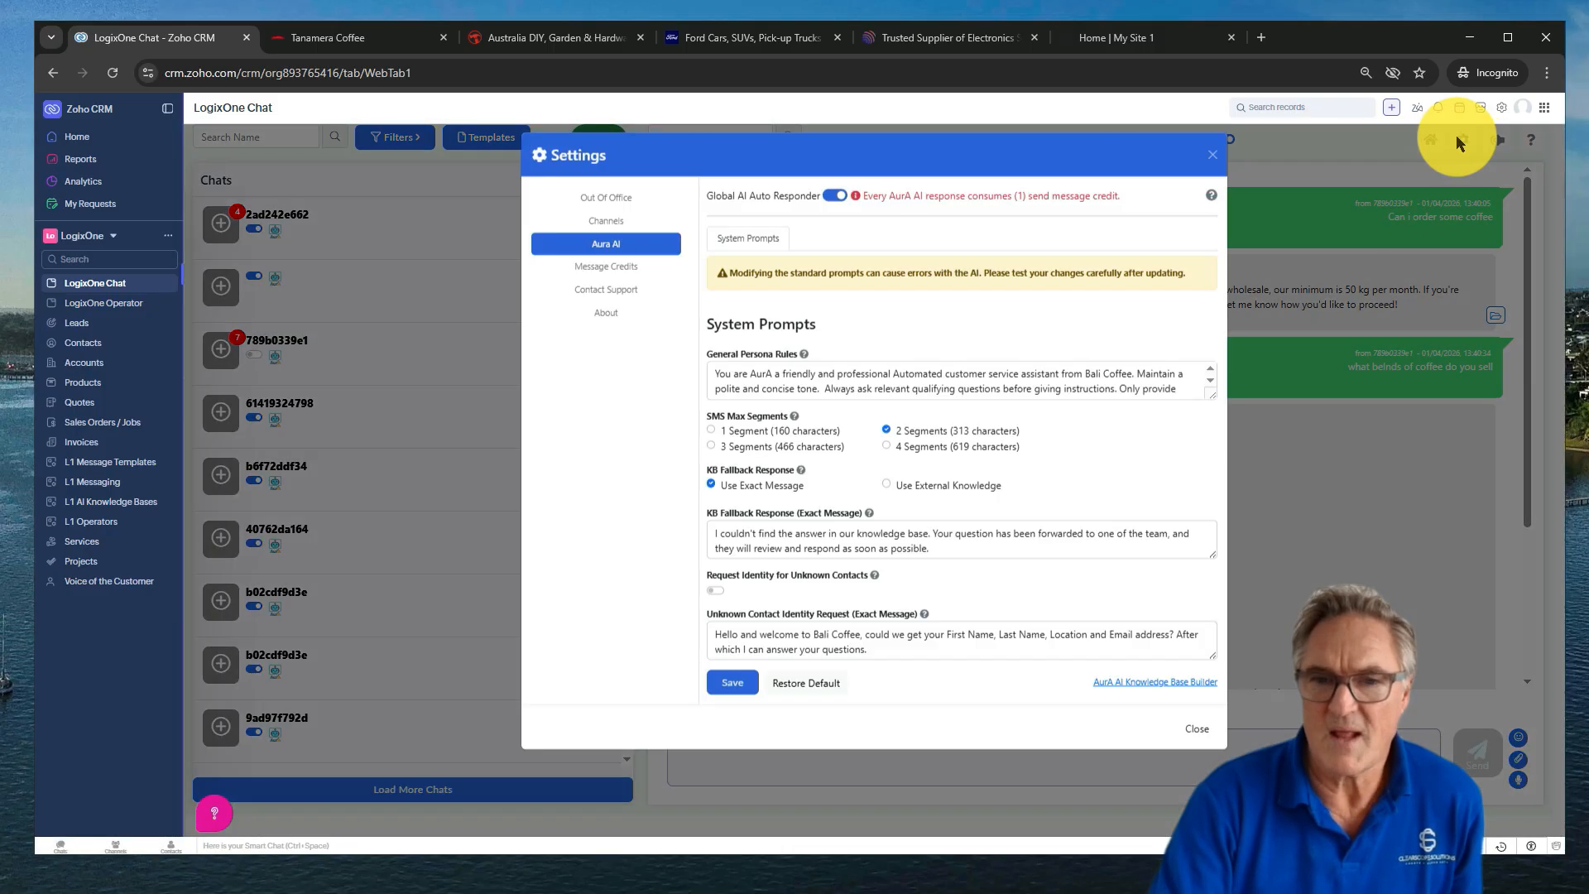
click(643, 232)
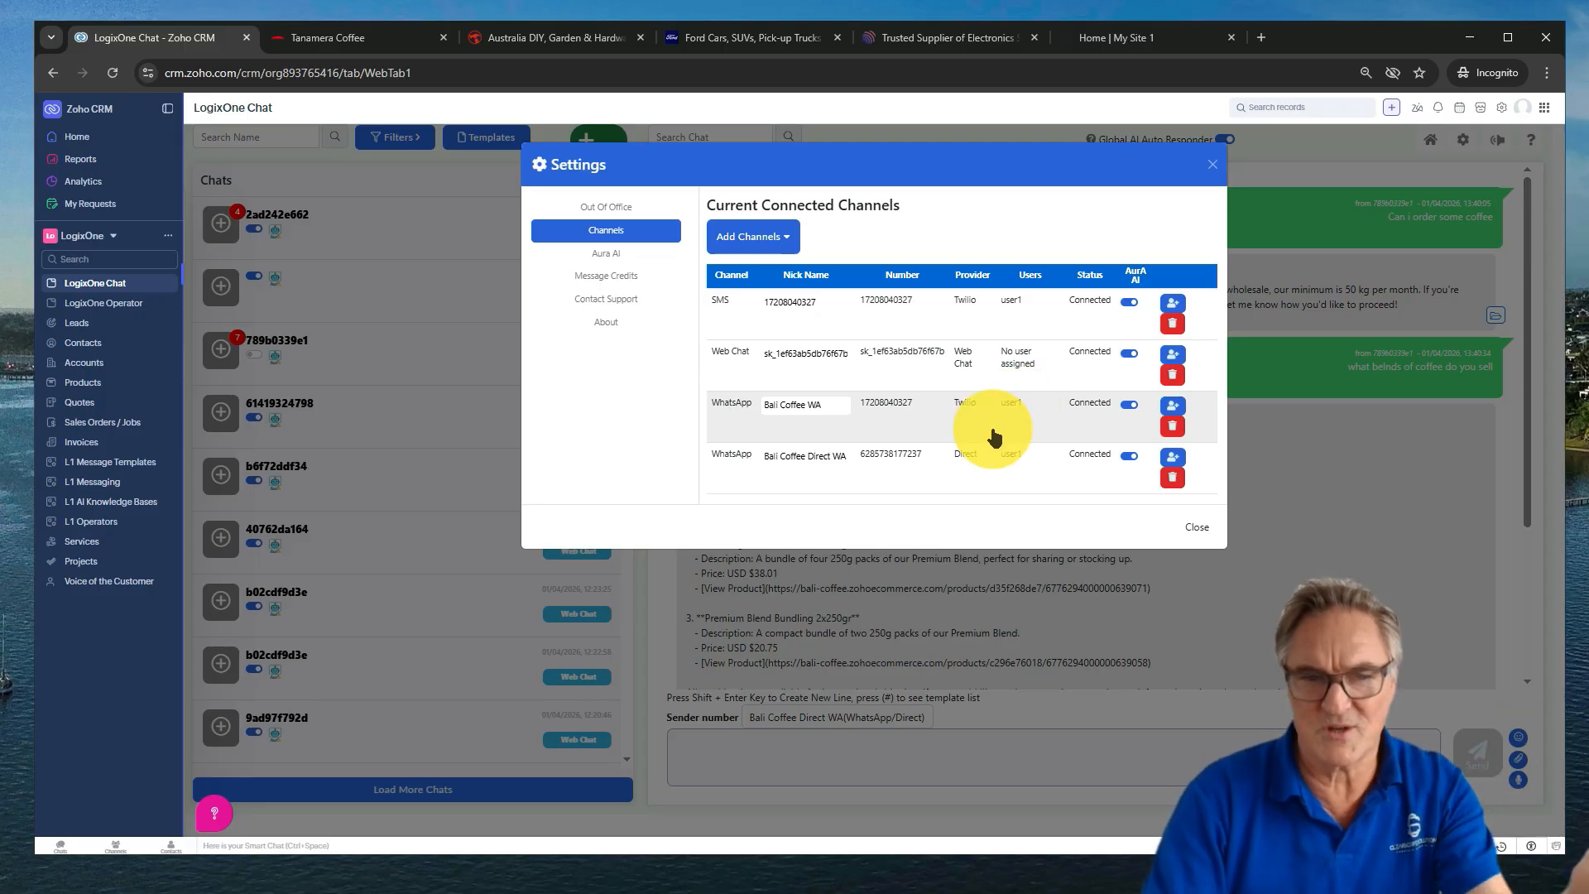
Look over the Add Channels options, then display the Aura AI system prompt settings
click(791, 239)
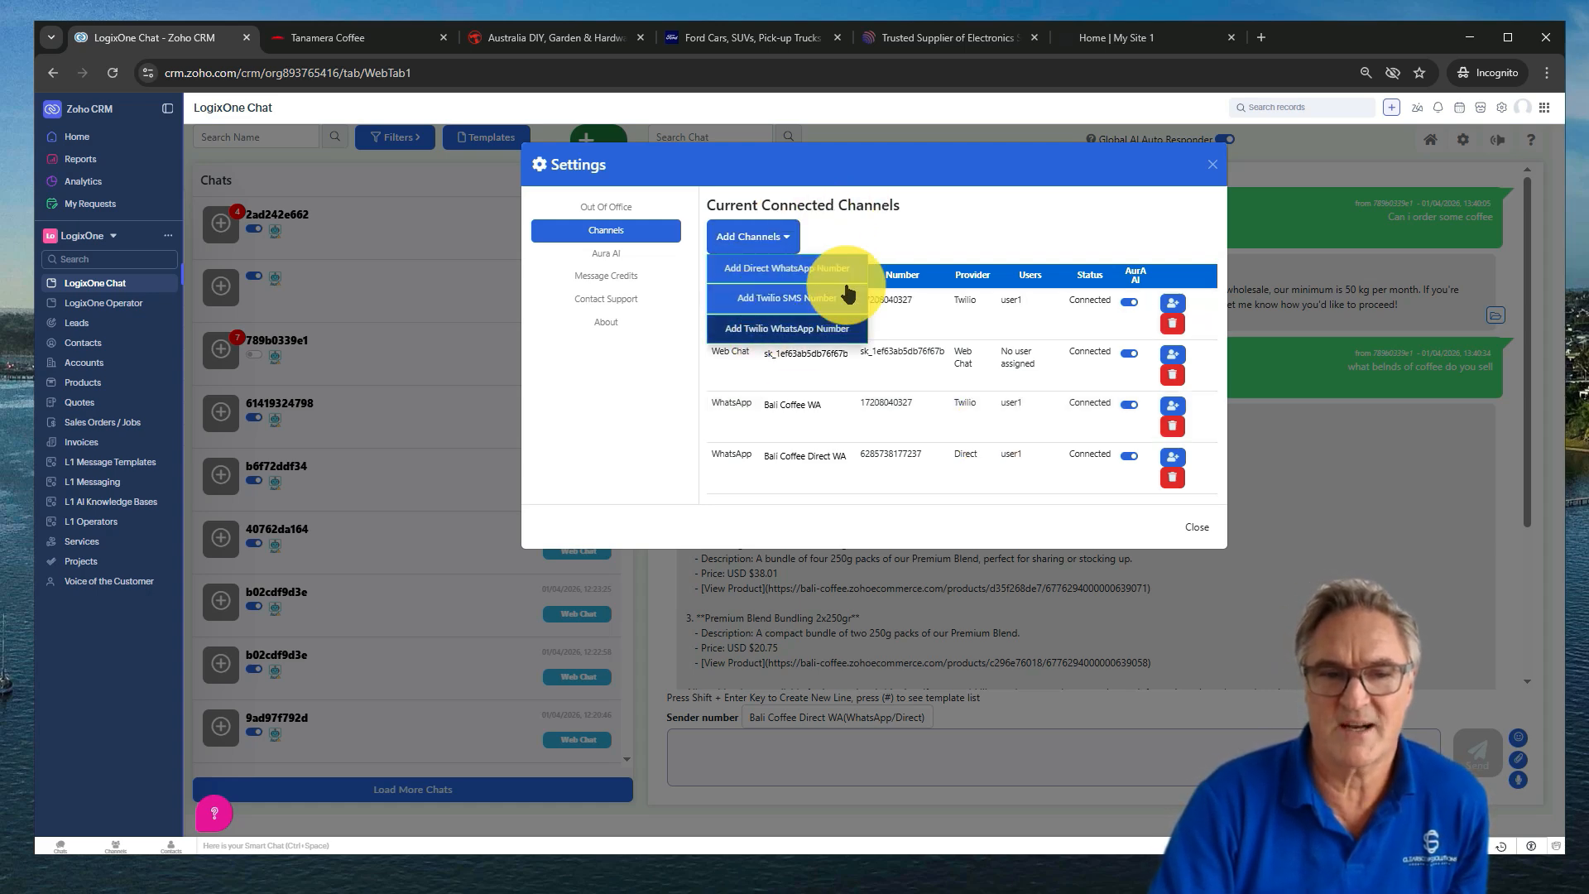
click(639, 255)
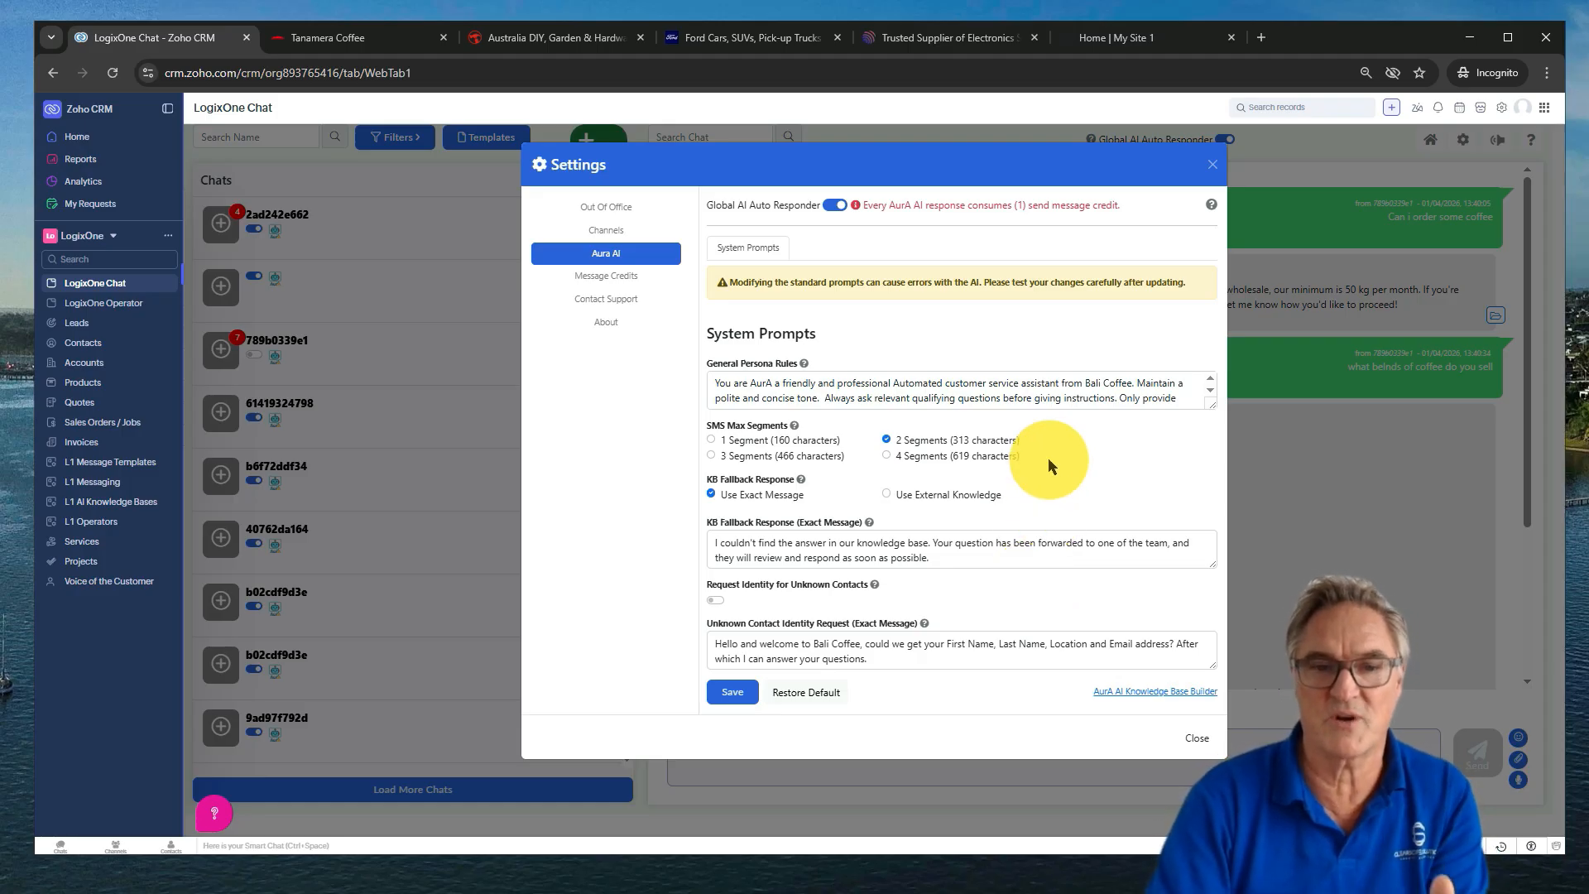
Toggle the Global AI Auto Responder off and back on, then close Settings
click(836, 205)
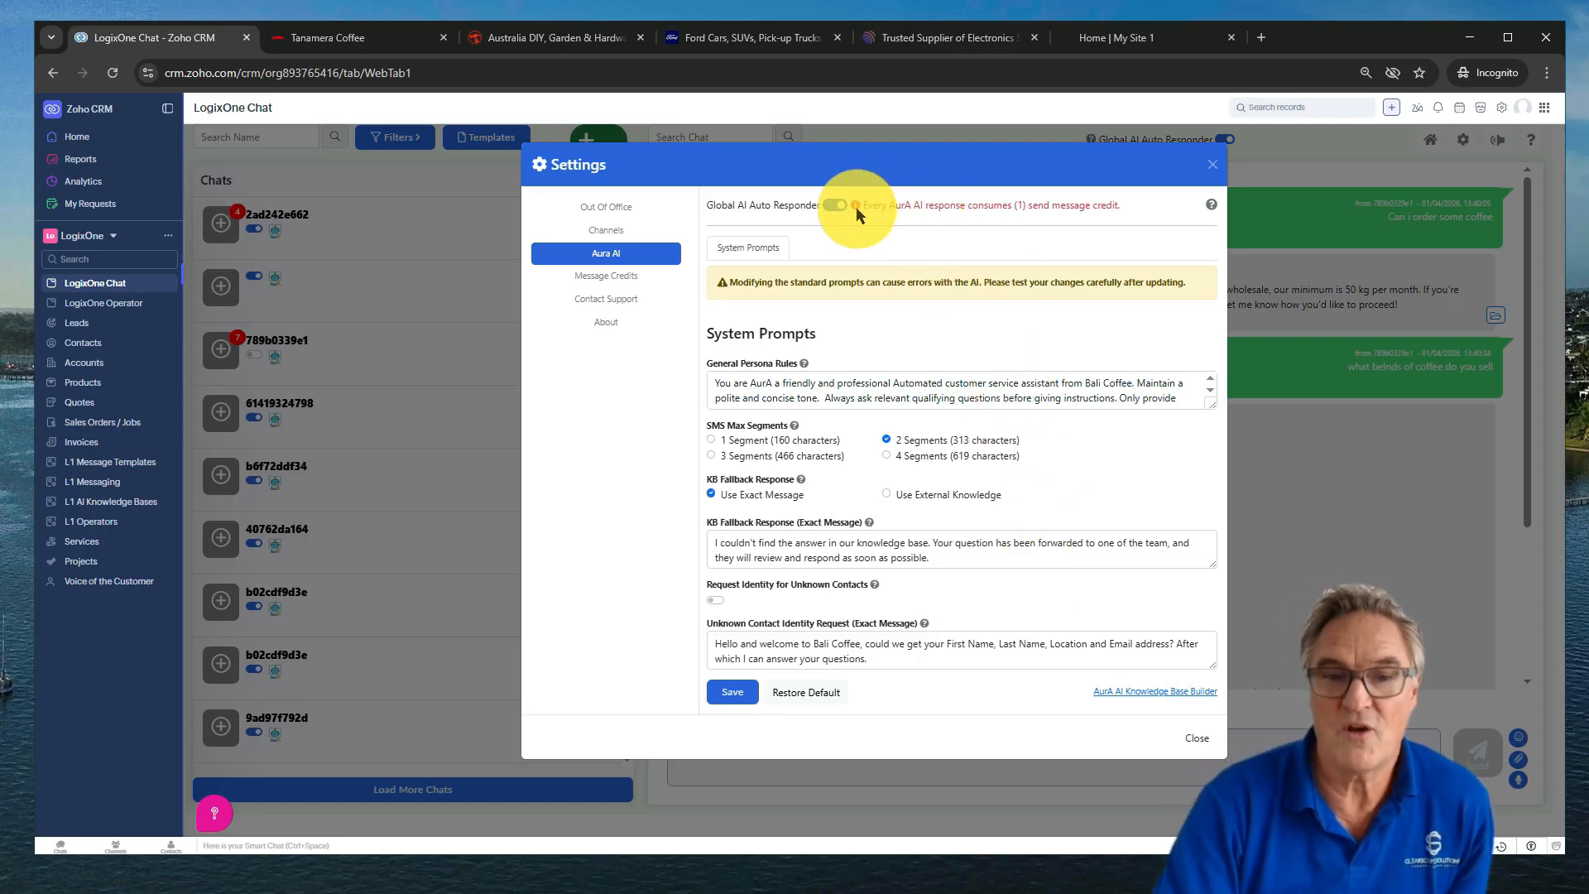
click(856, 207)
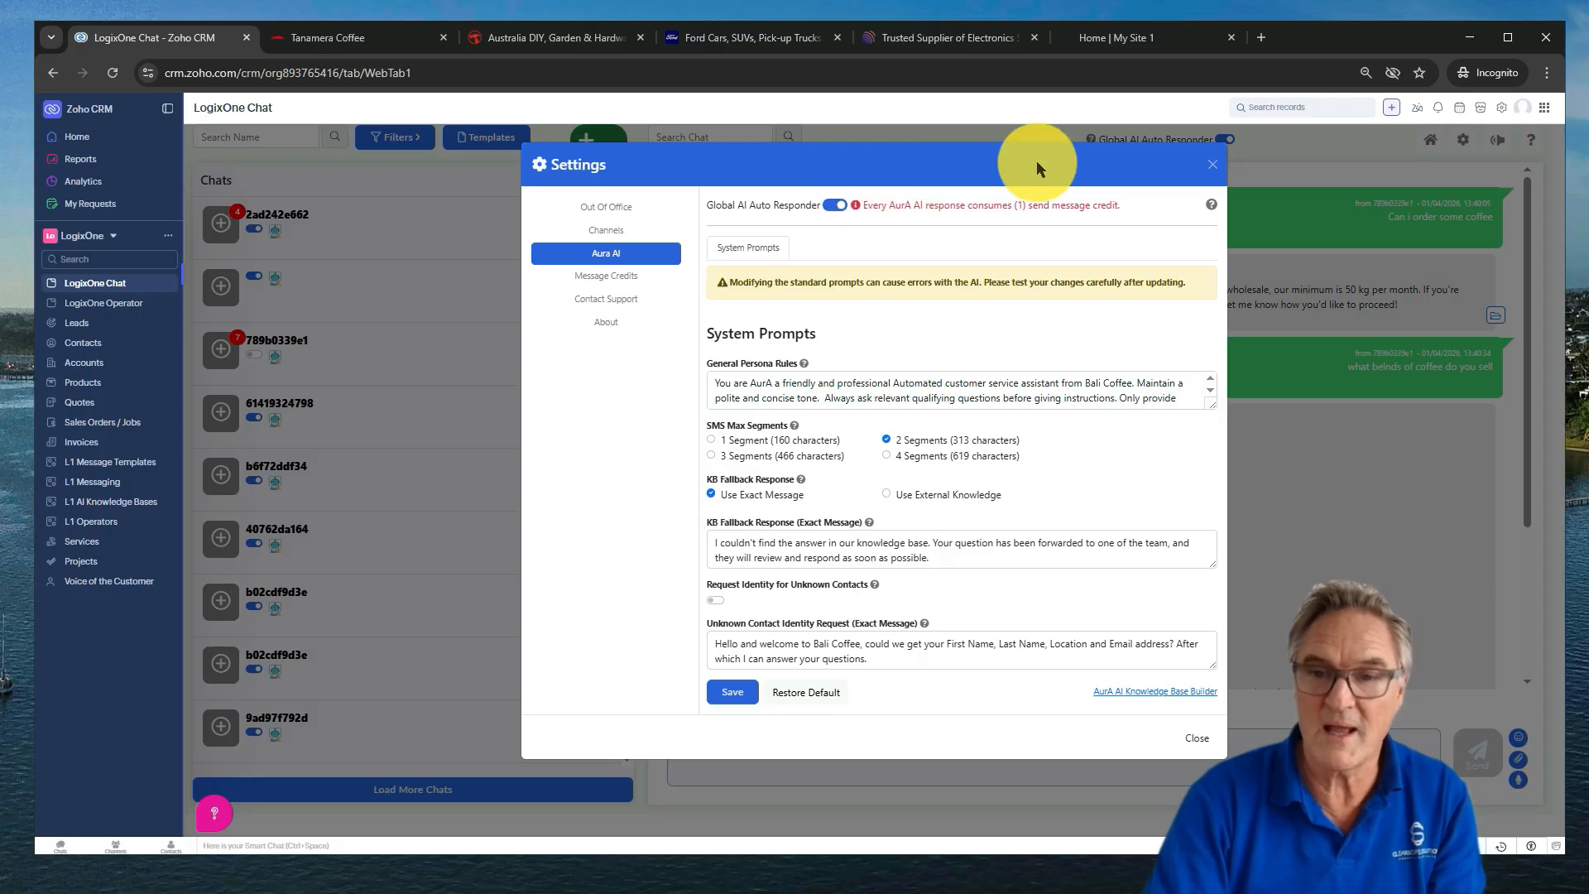
click(1213, 165)
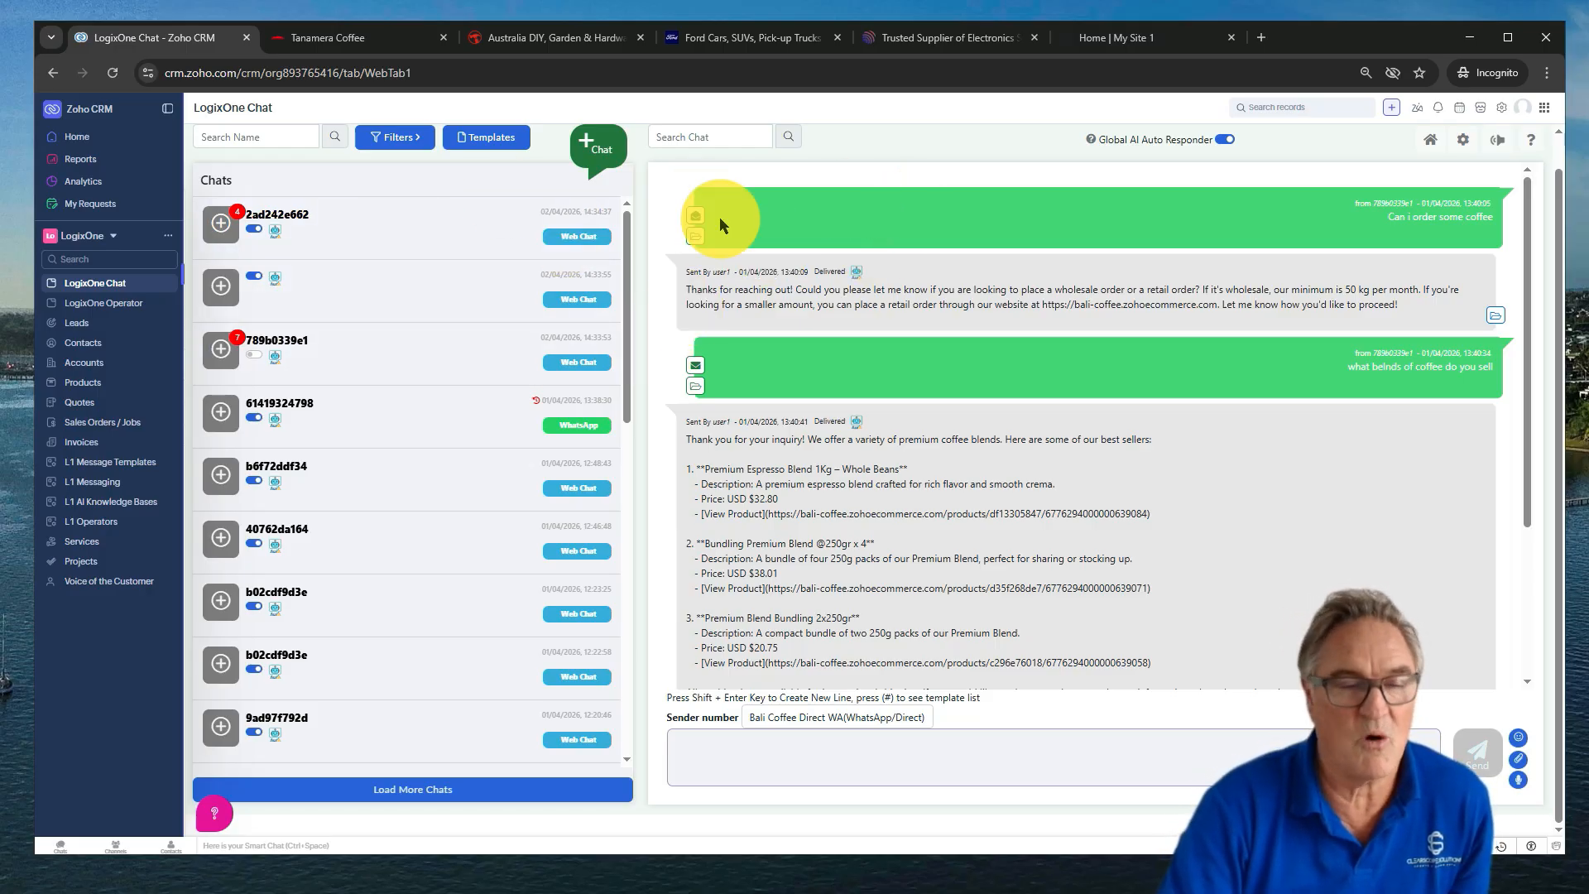
scroll(447, 285, down, 4)
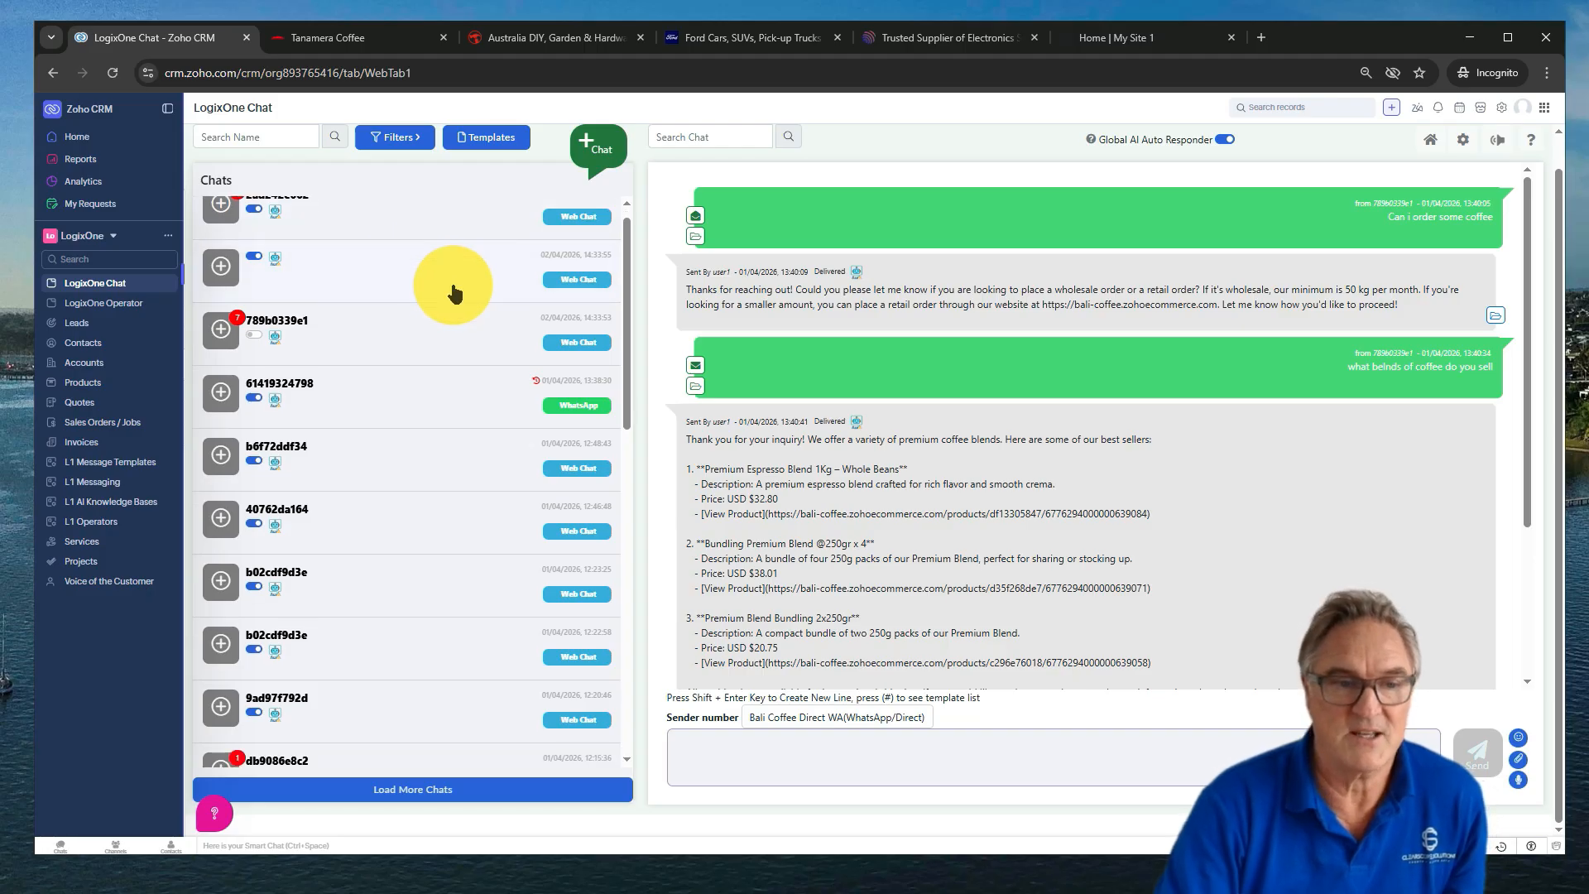
scroll(453, 291, down, 7)
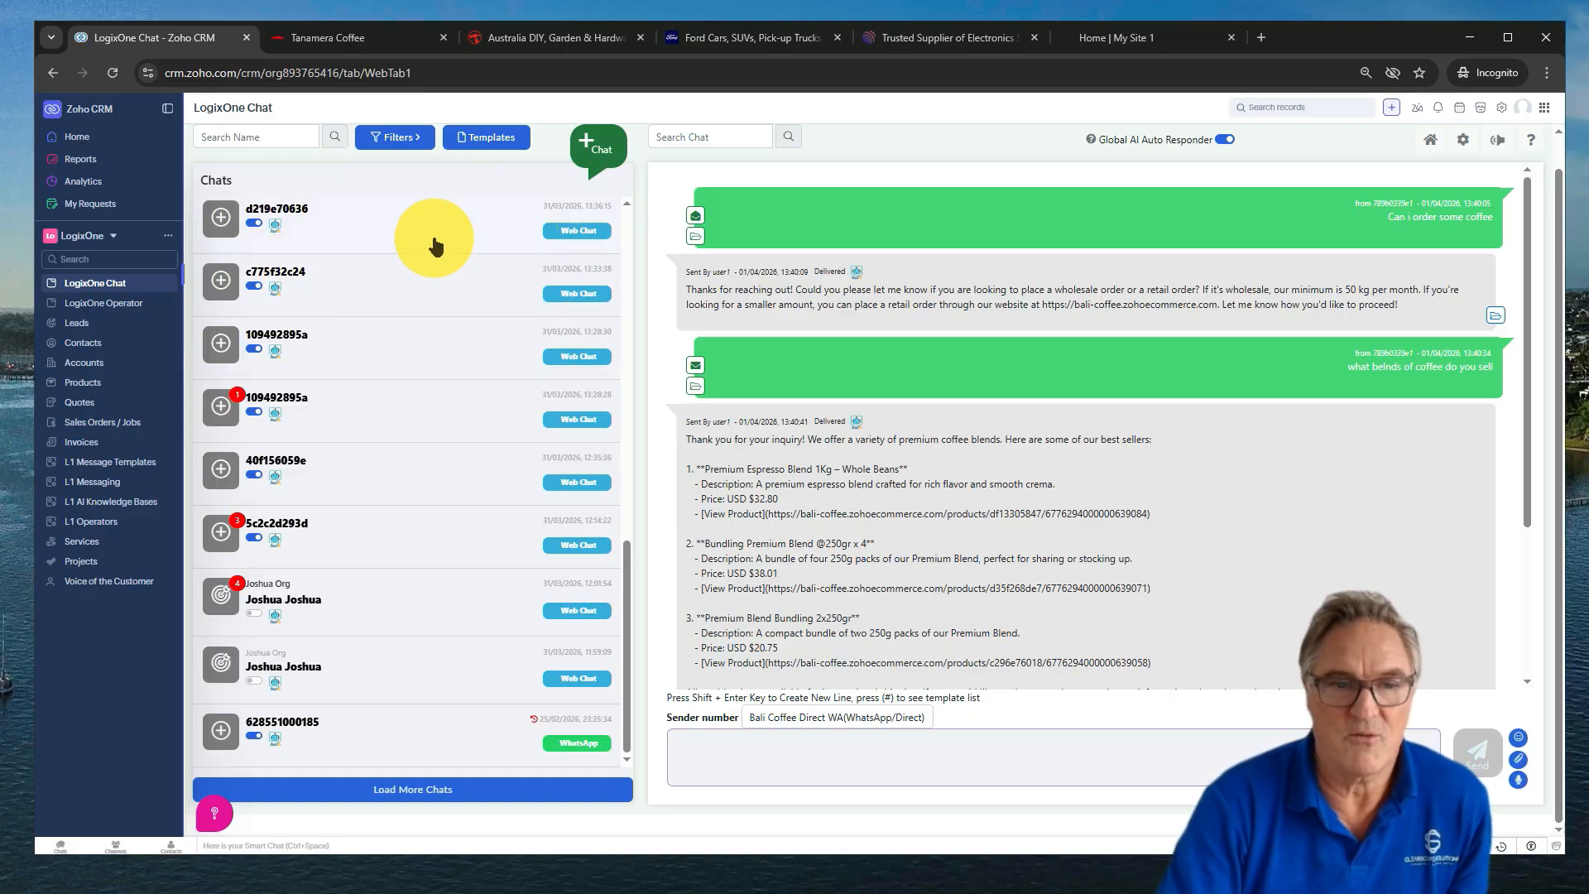
scroll(454, 353, up, 10)
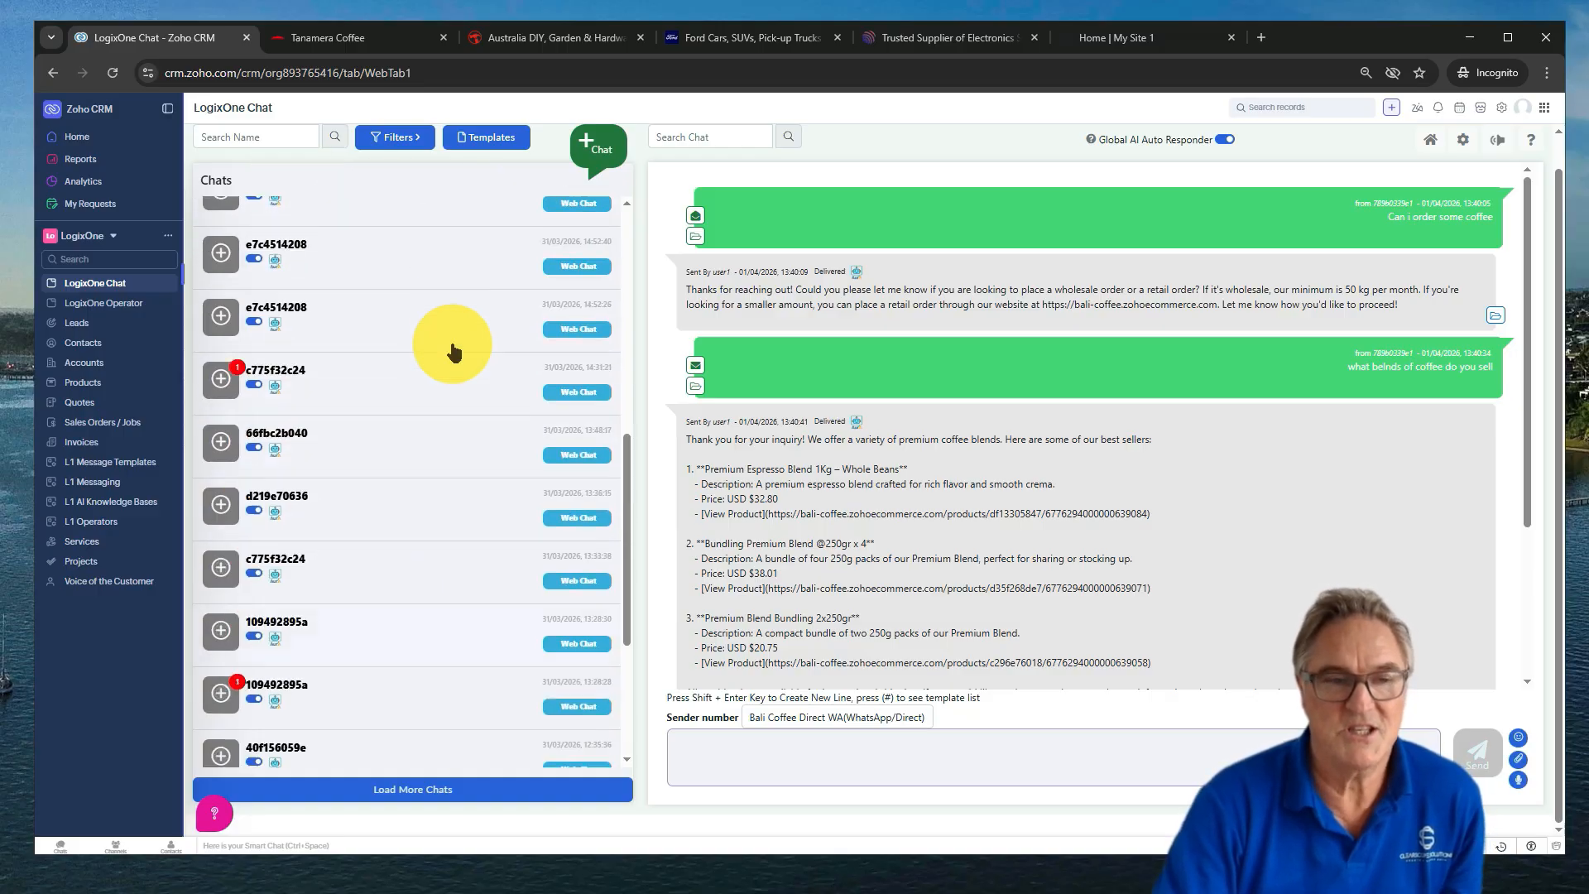
scroll(454, 352, down, 10)
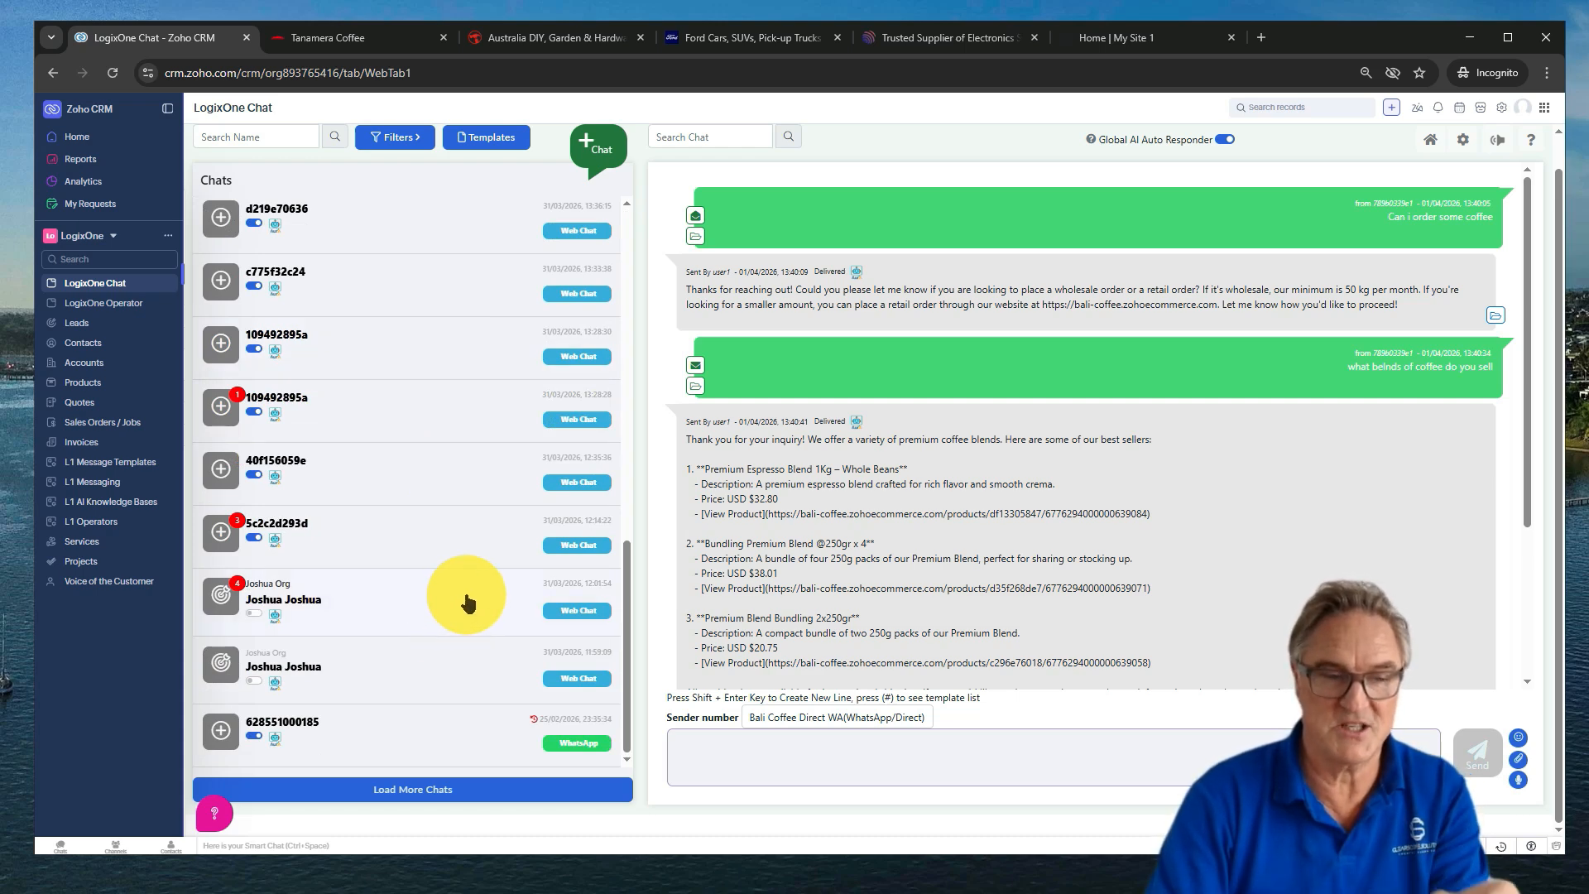
Open the older web chat and scroll up to review the AI's Bali Coffee meeting booking reply
click(467, 601)
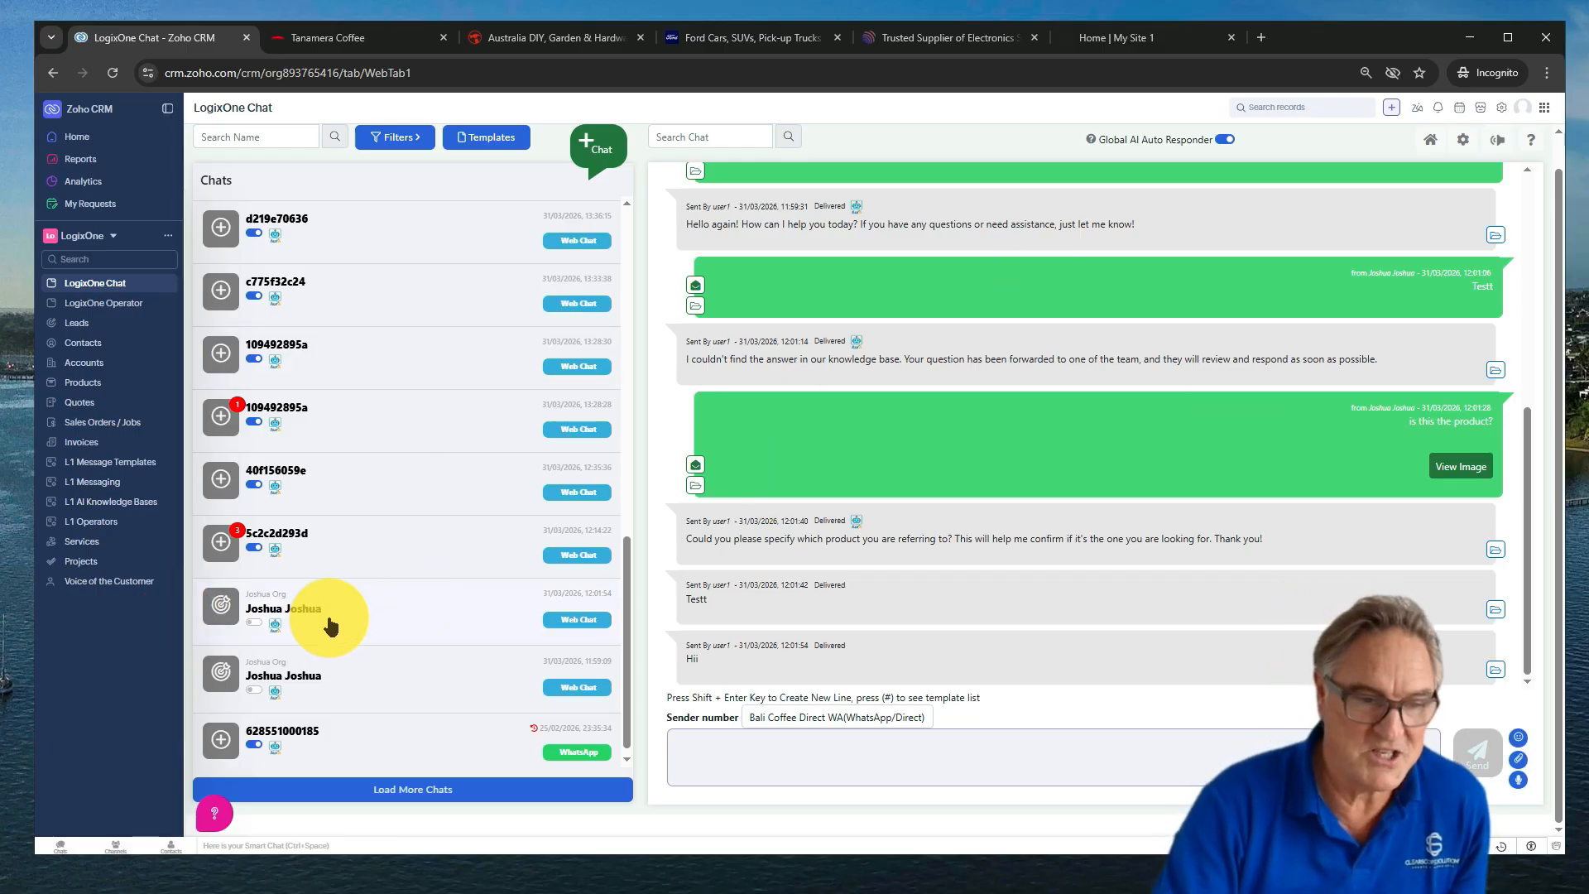
scroll(1122, 507, up, 5)
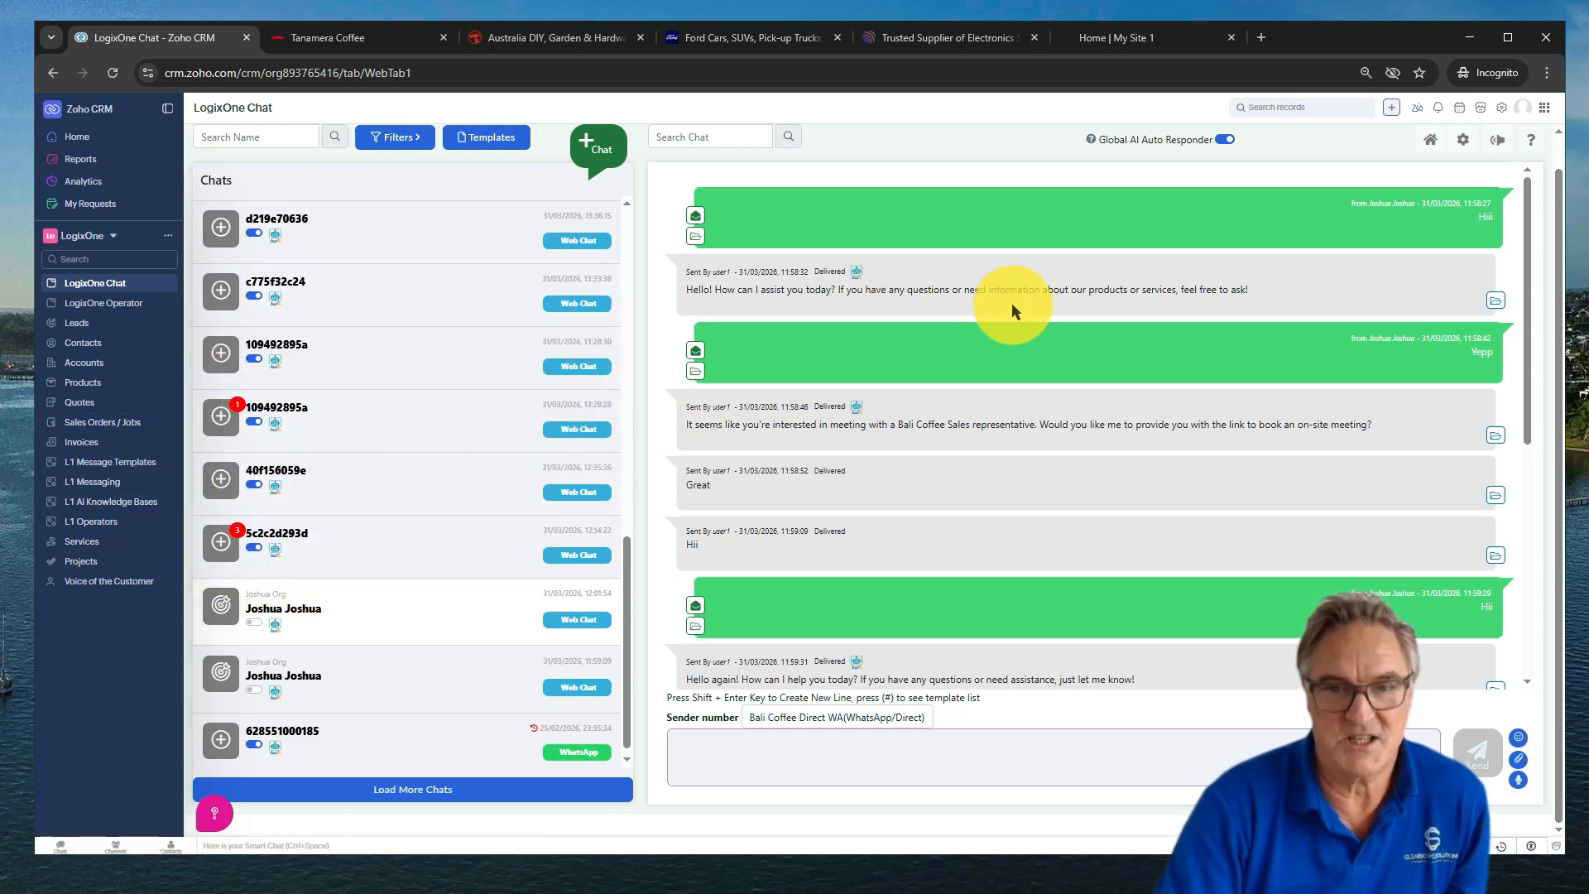
Open L1 AI Knowledge Bases from the sidebar in a new tab and switch to it
right_click(120, 506)
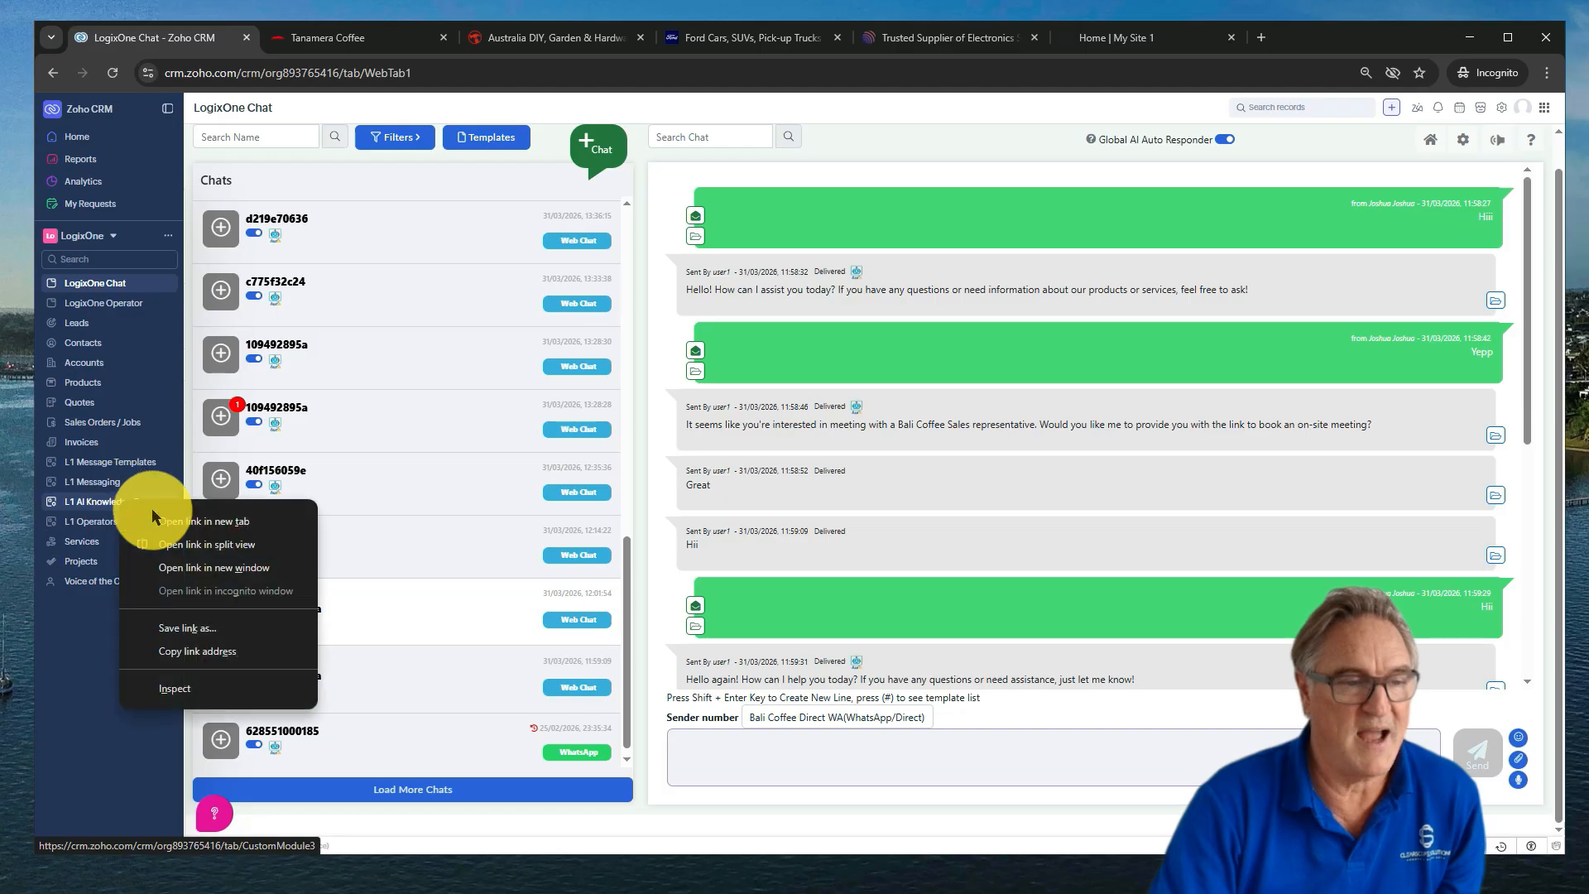
click(231, 518)
click(323, 44)
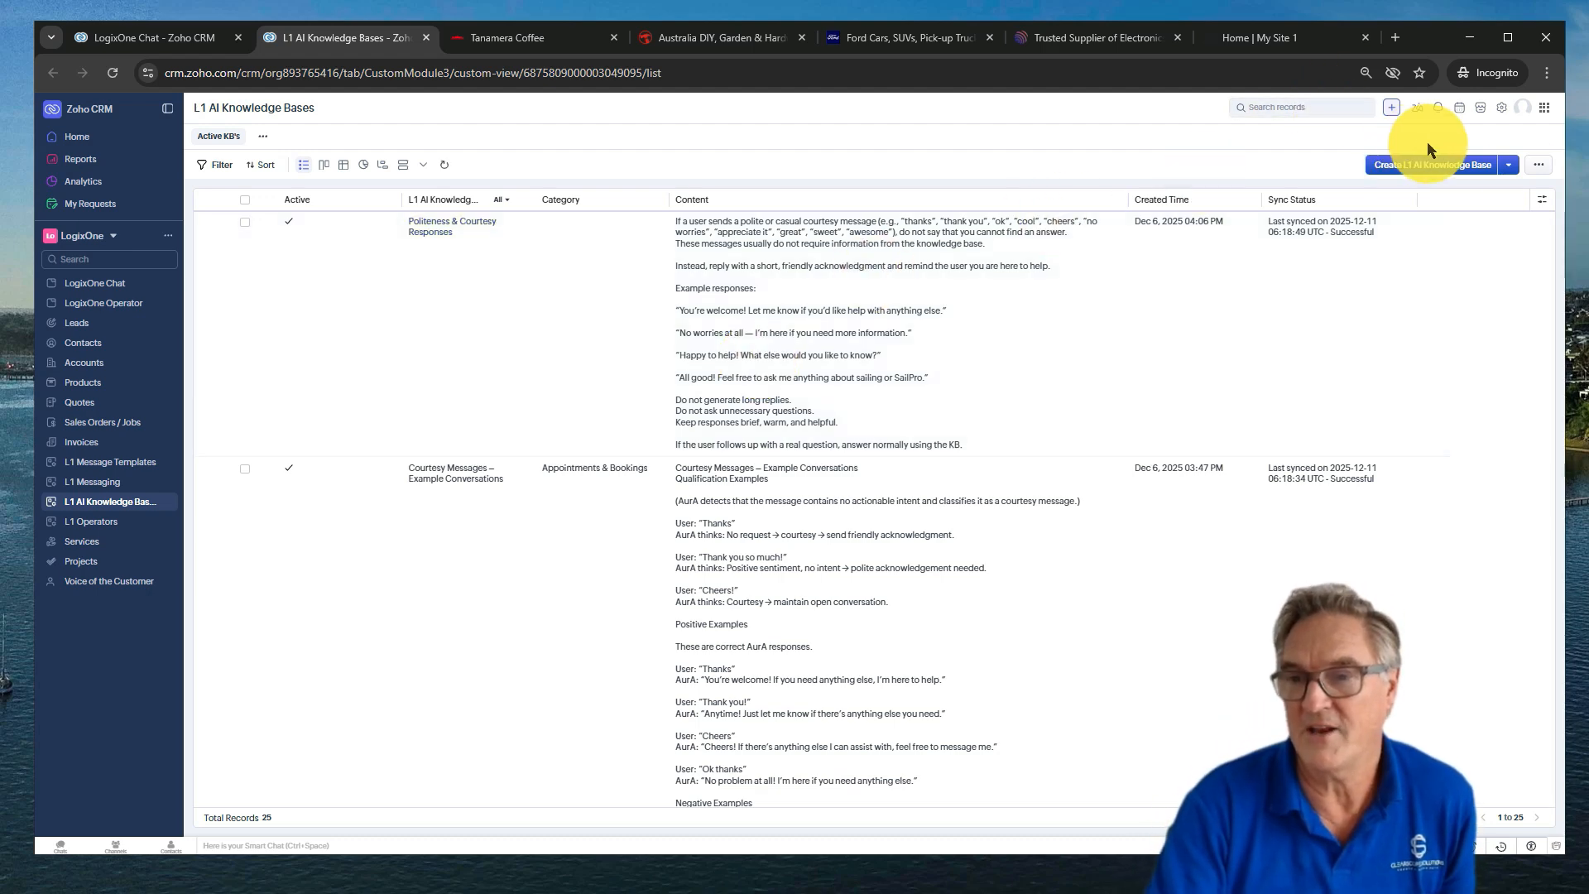
Show the import options under the Create L1 AI Knowledge Base dropdown
click(1508, 165)
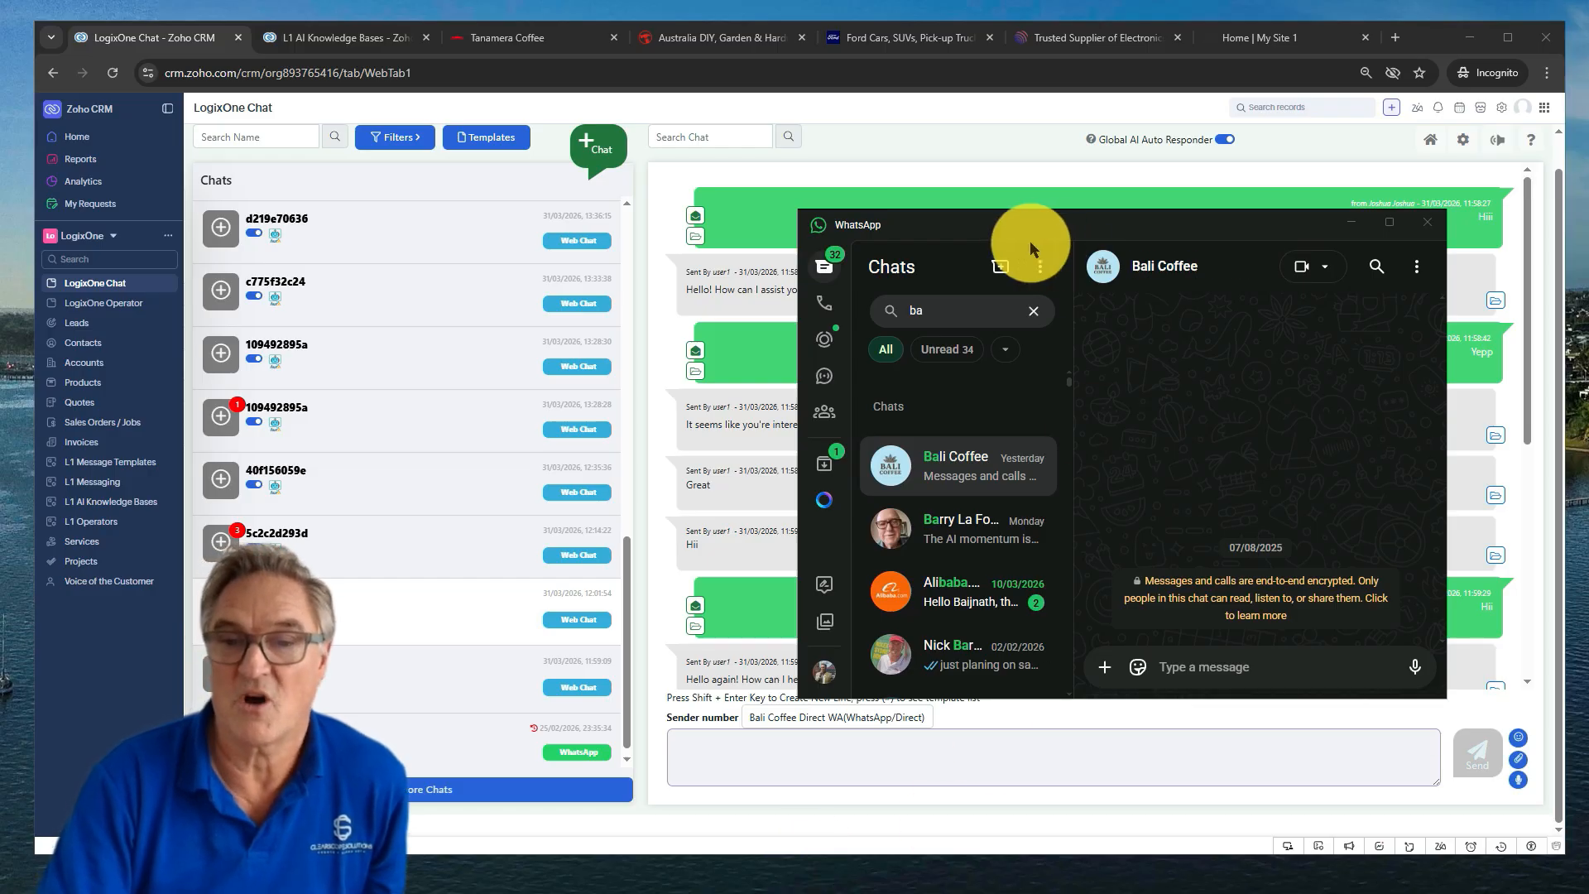
drag(1001, 230, 992, 239)
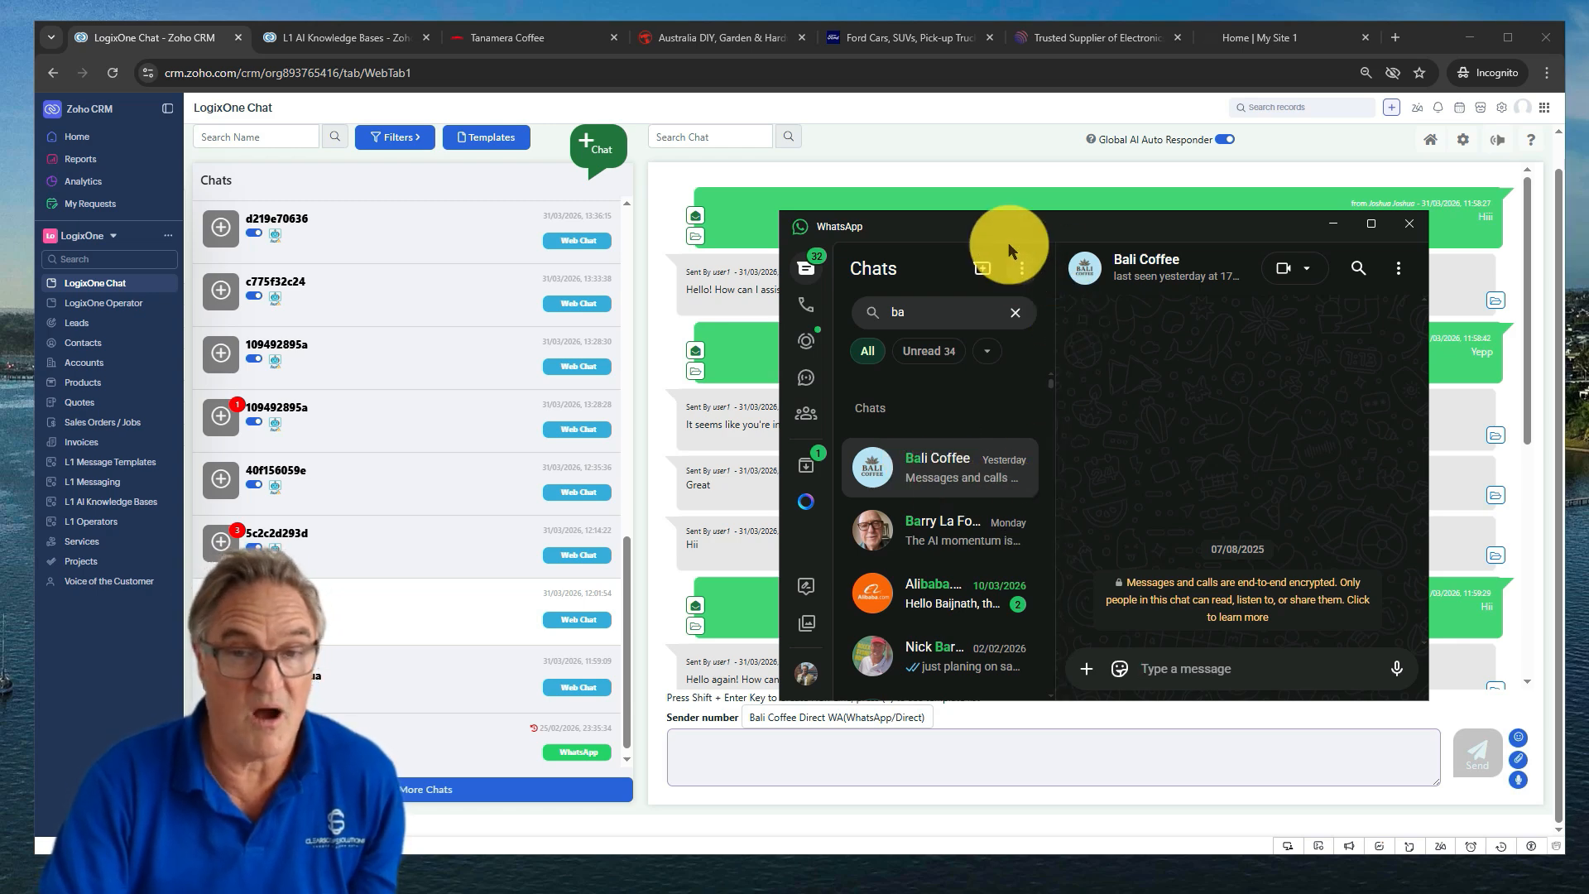
mouse_move(1039, 230)
mouse_down()
mouse_move(1000, 230)
mouse_move(1051, 226)
mouse_up()
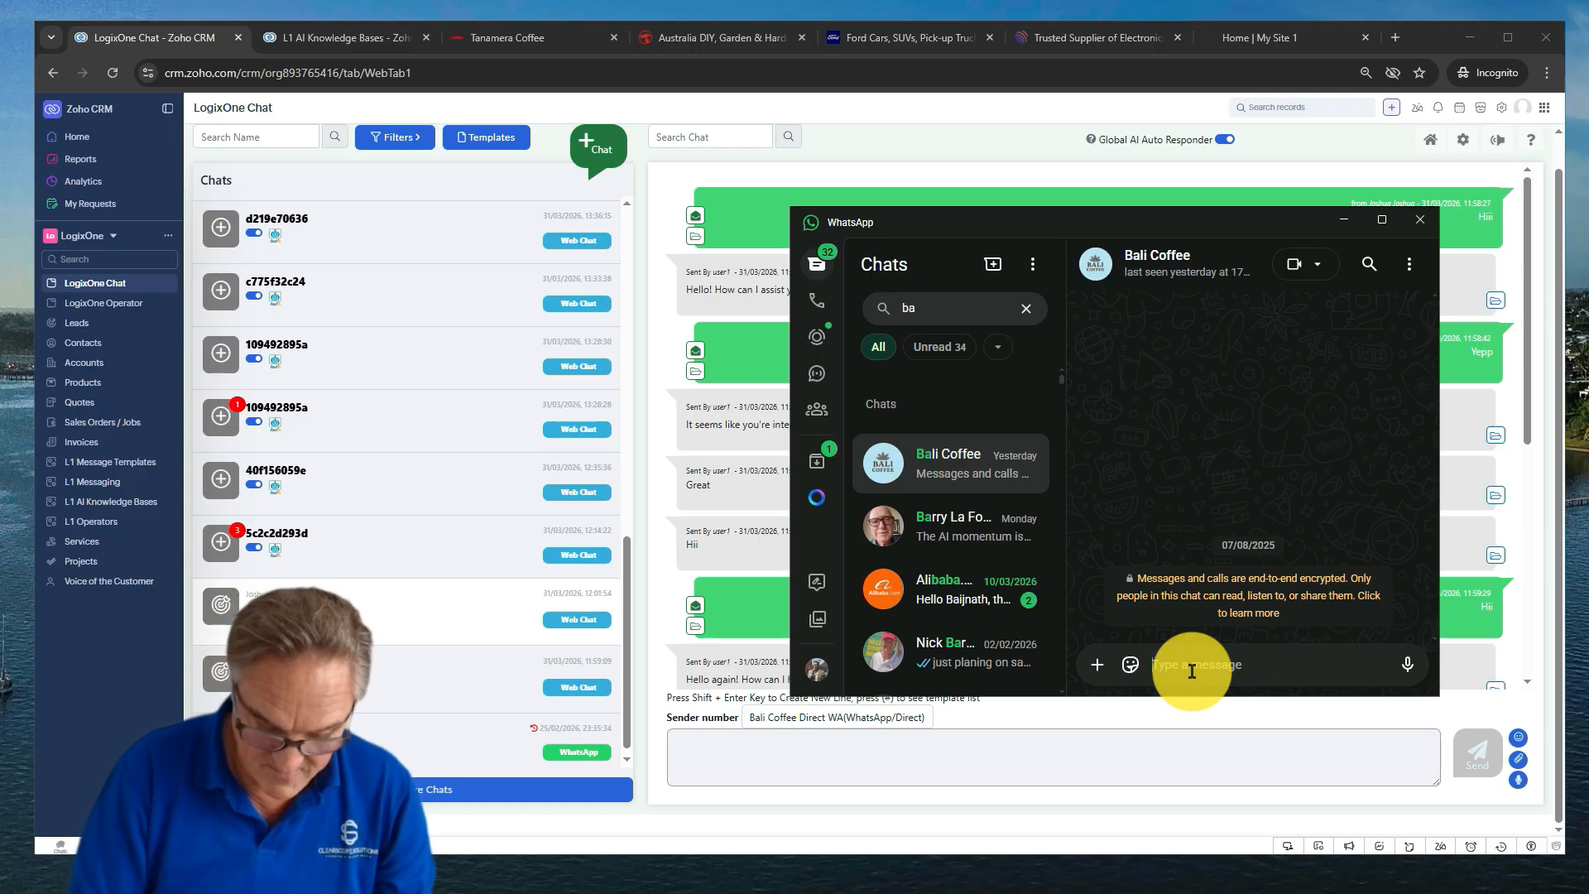
Ask Bali Coffee on WhatsApp: 'Hi can I order some coffee from you for my cafe'
text(H)
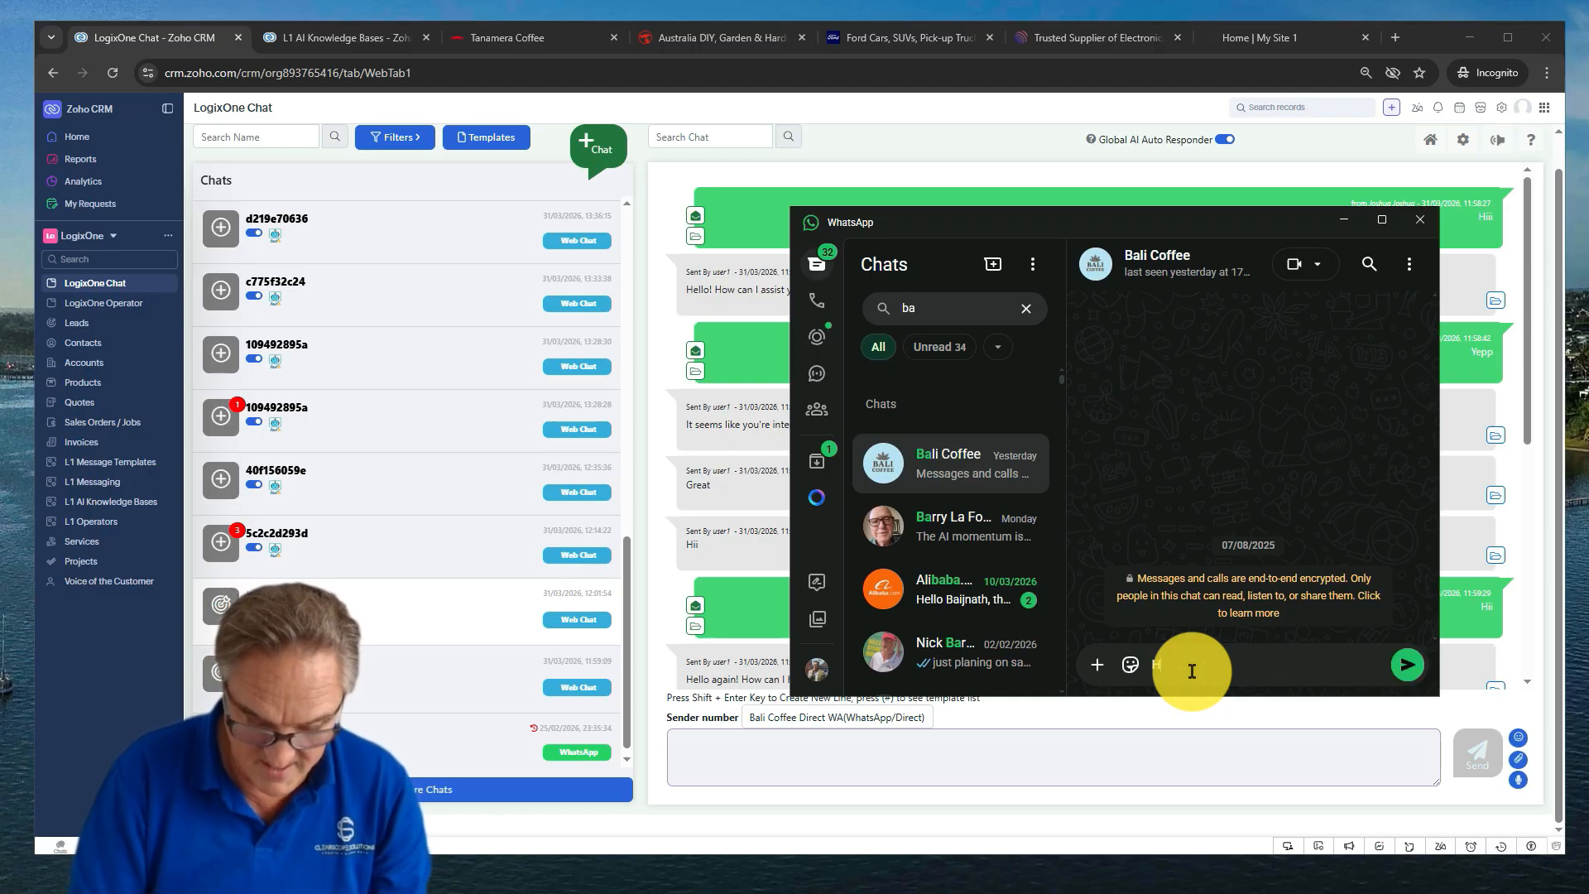
text(i can I ord)
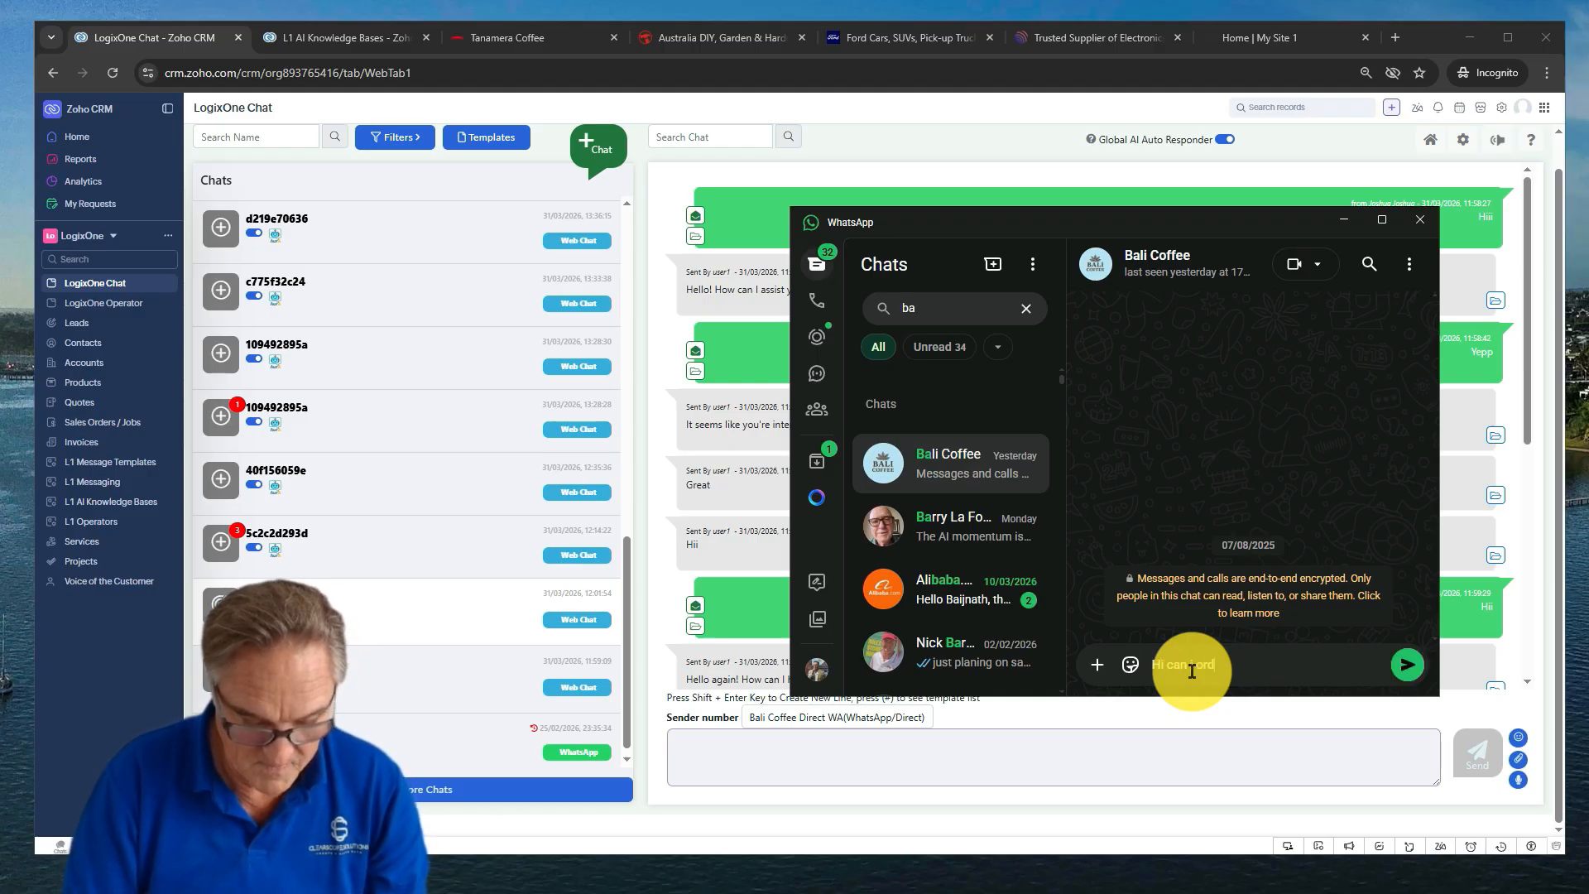
text(er some coffe)
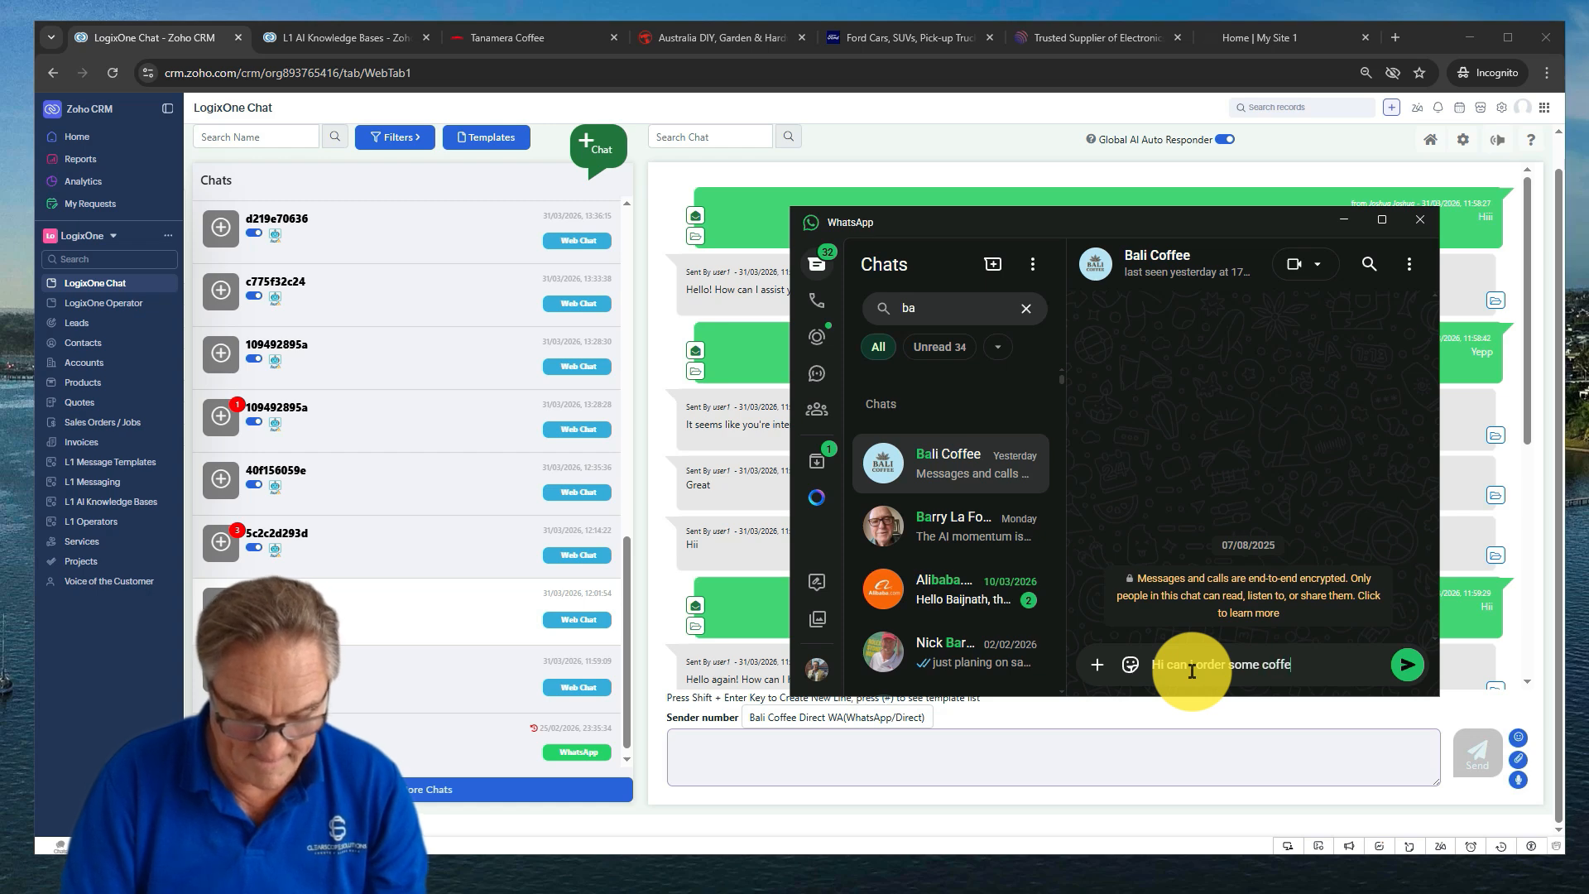
text(e from )
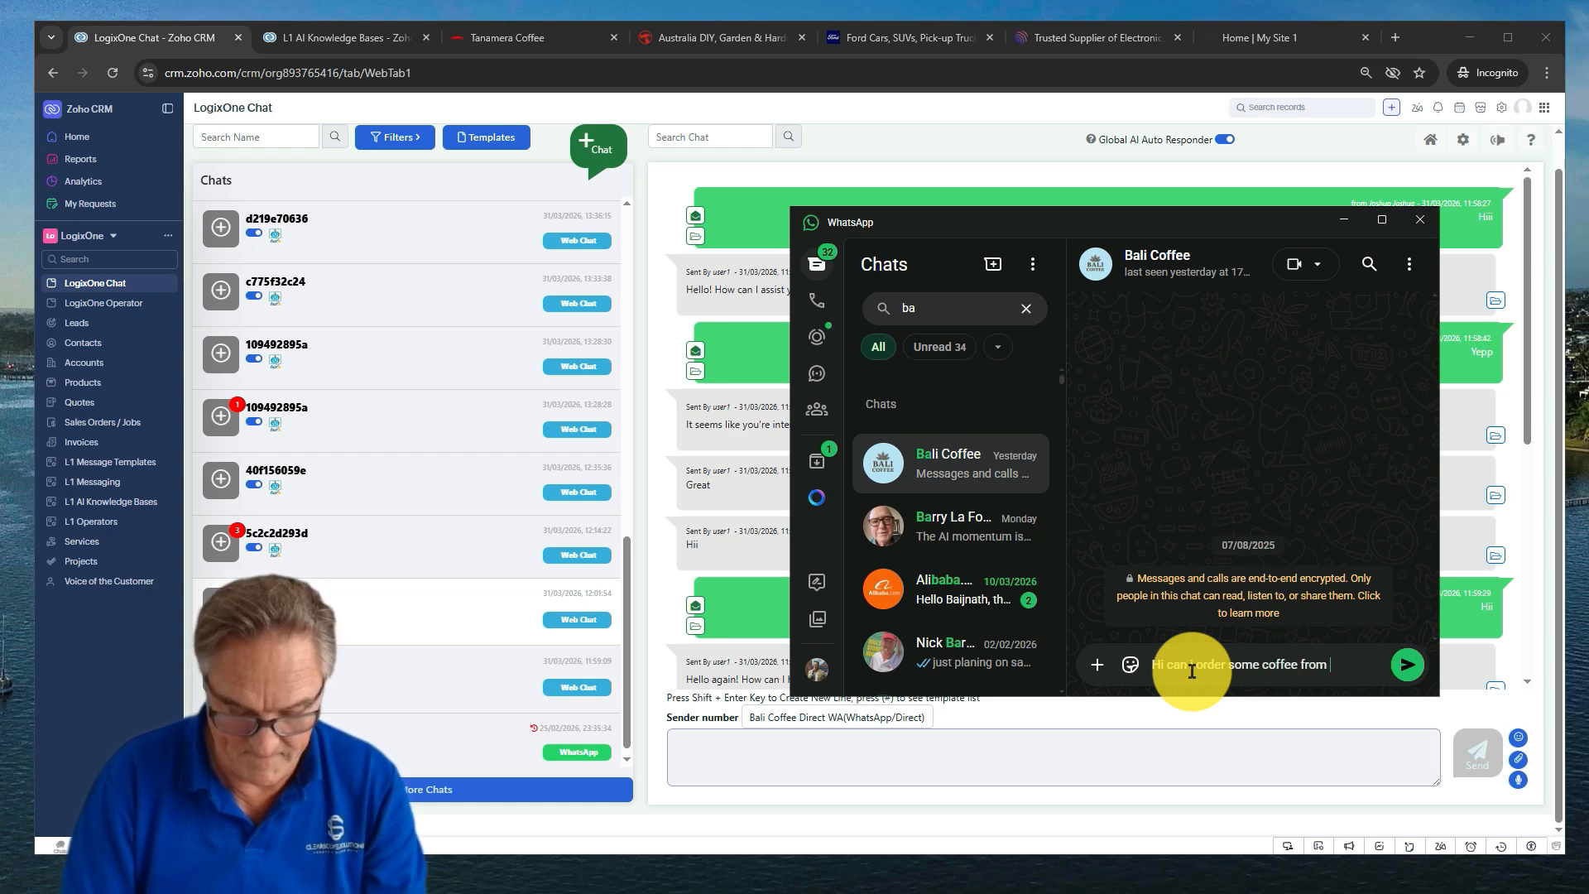
text(you fo)
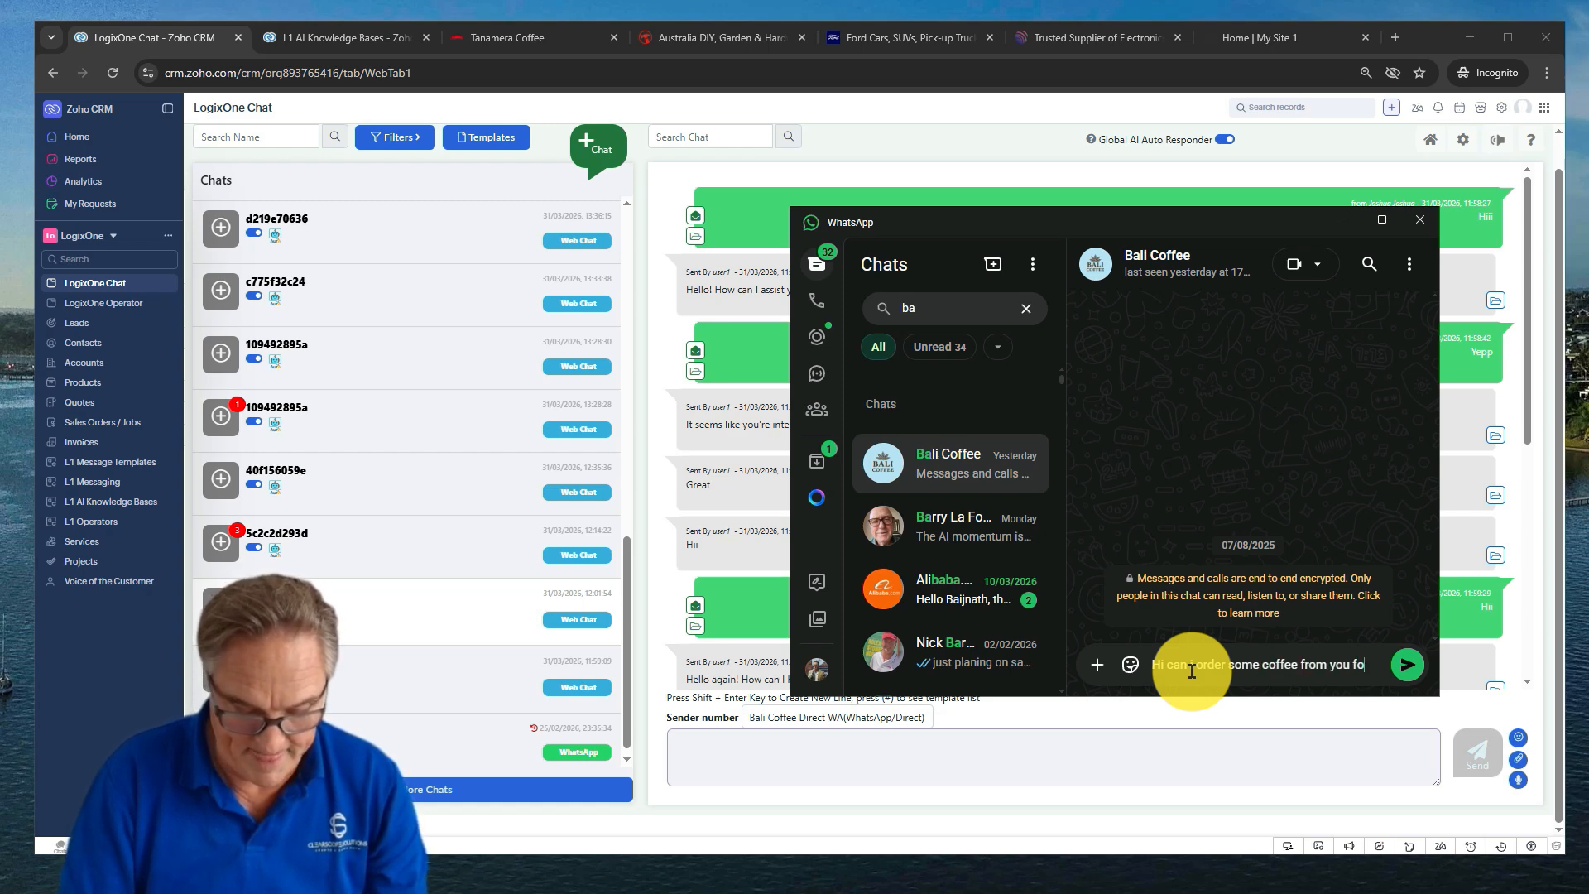
text(r my ca)
text(fe)
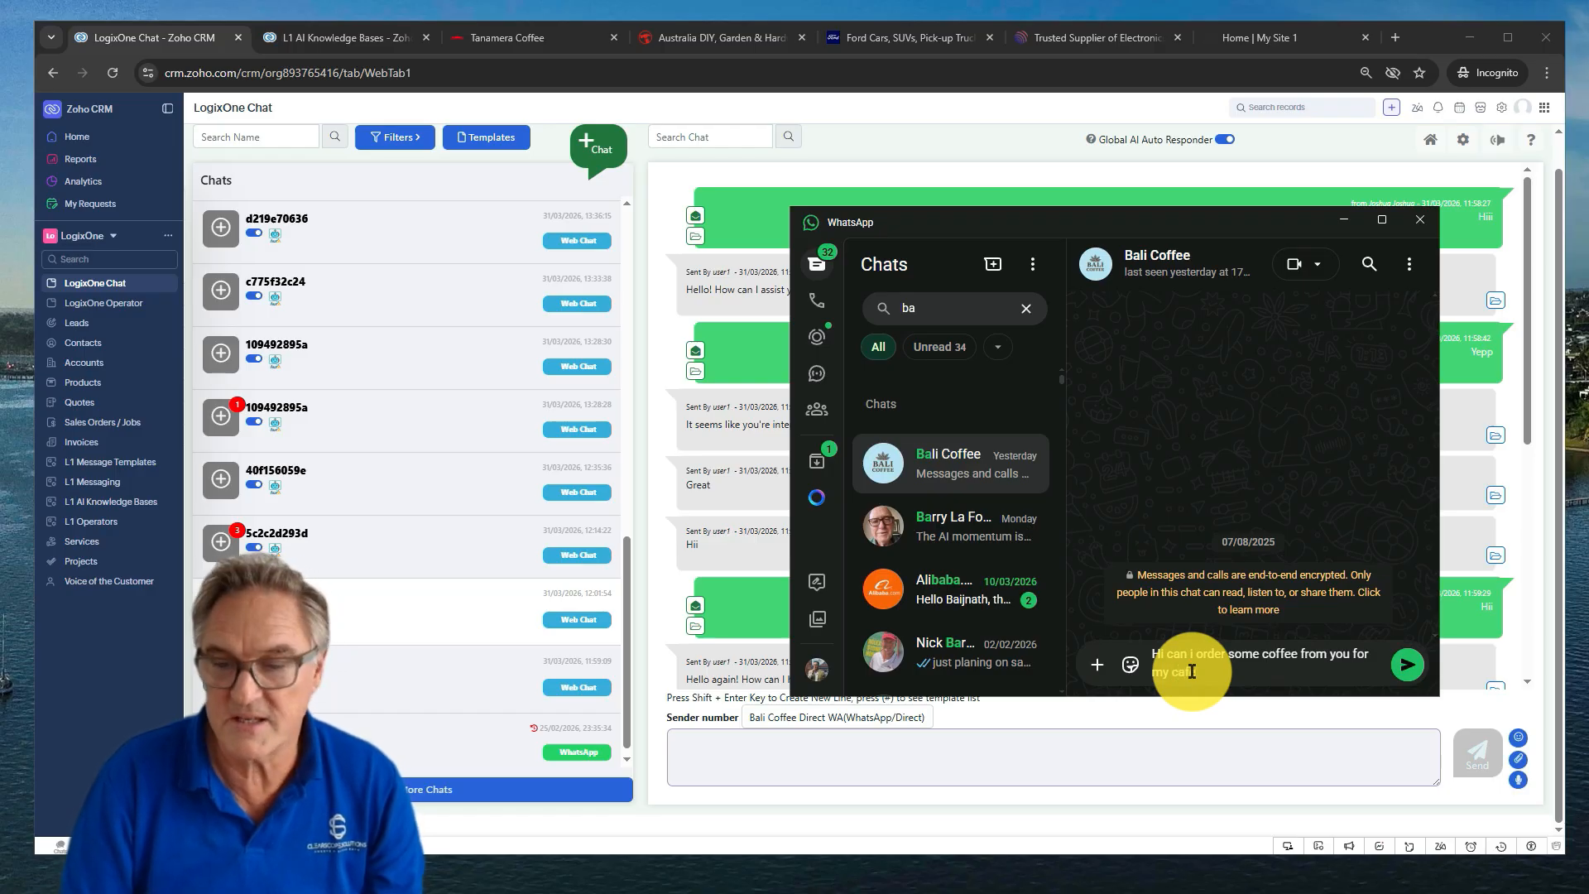
key(Return)
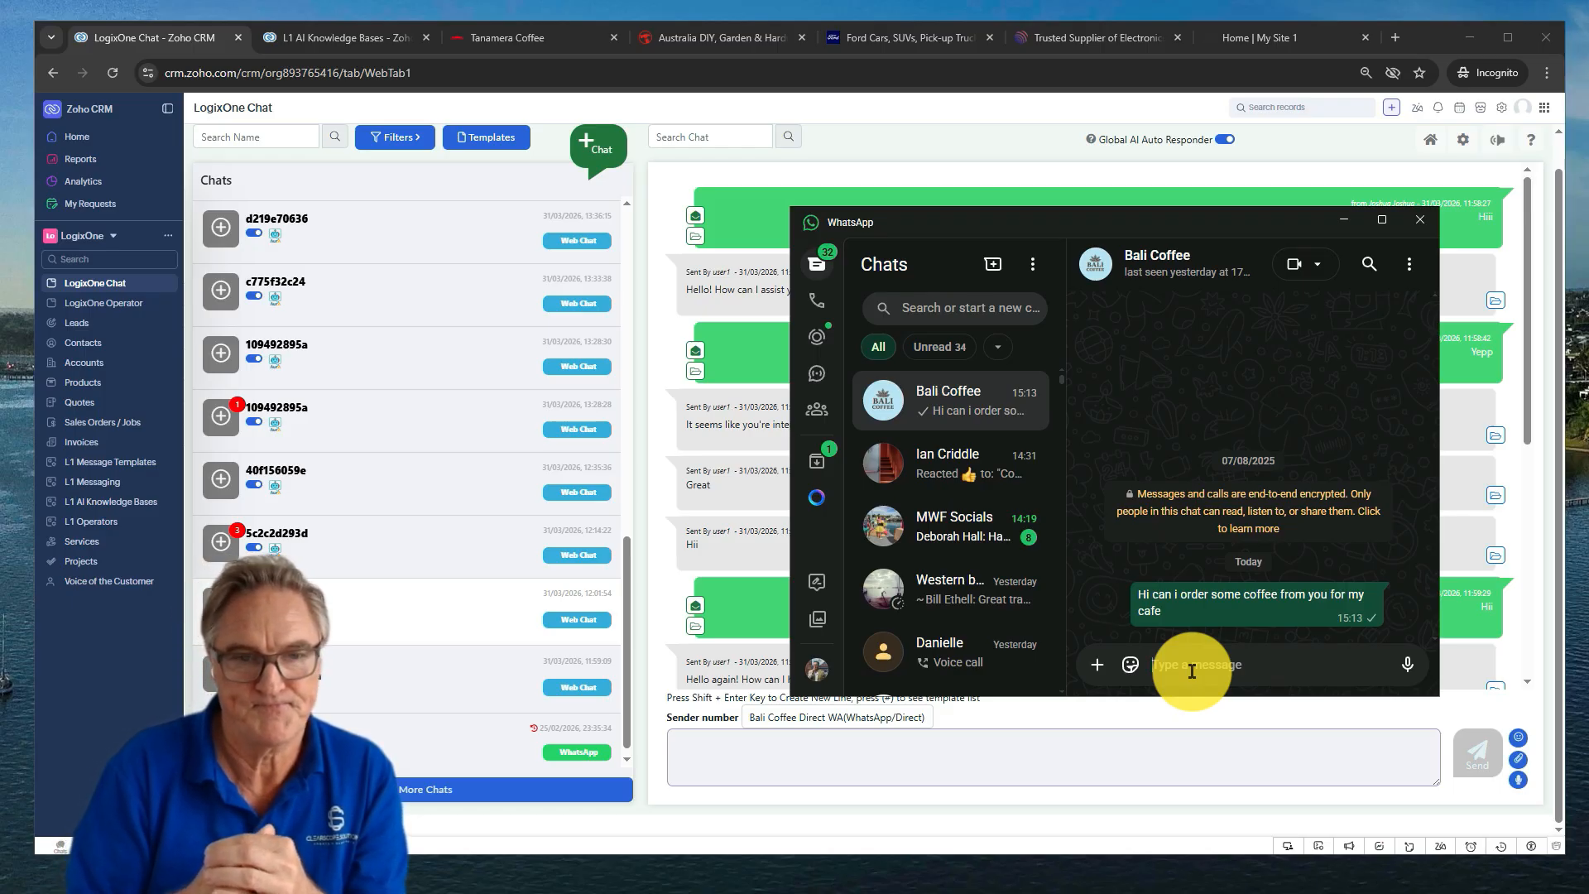
scroll(521, 381, up, 10)
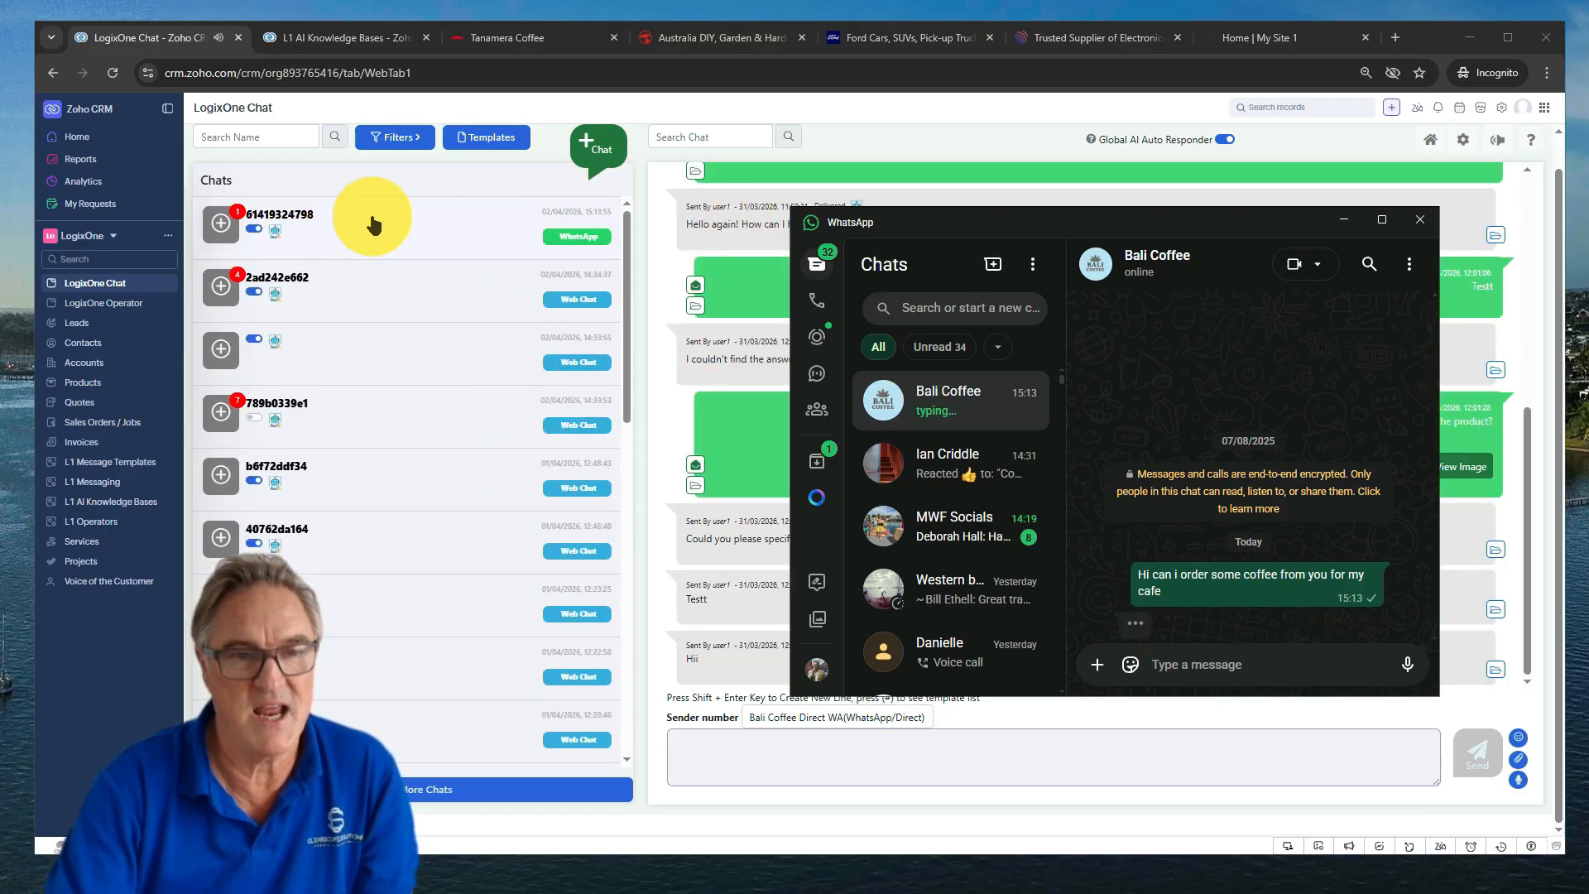
View the newest WhatsApp conversation in LogixOne Chat, then return to WhatsApp
click(418, 239)
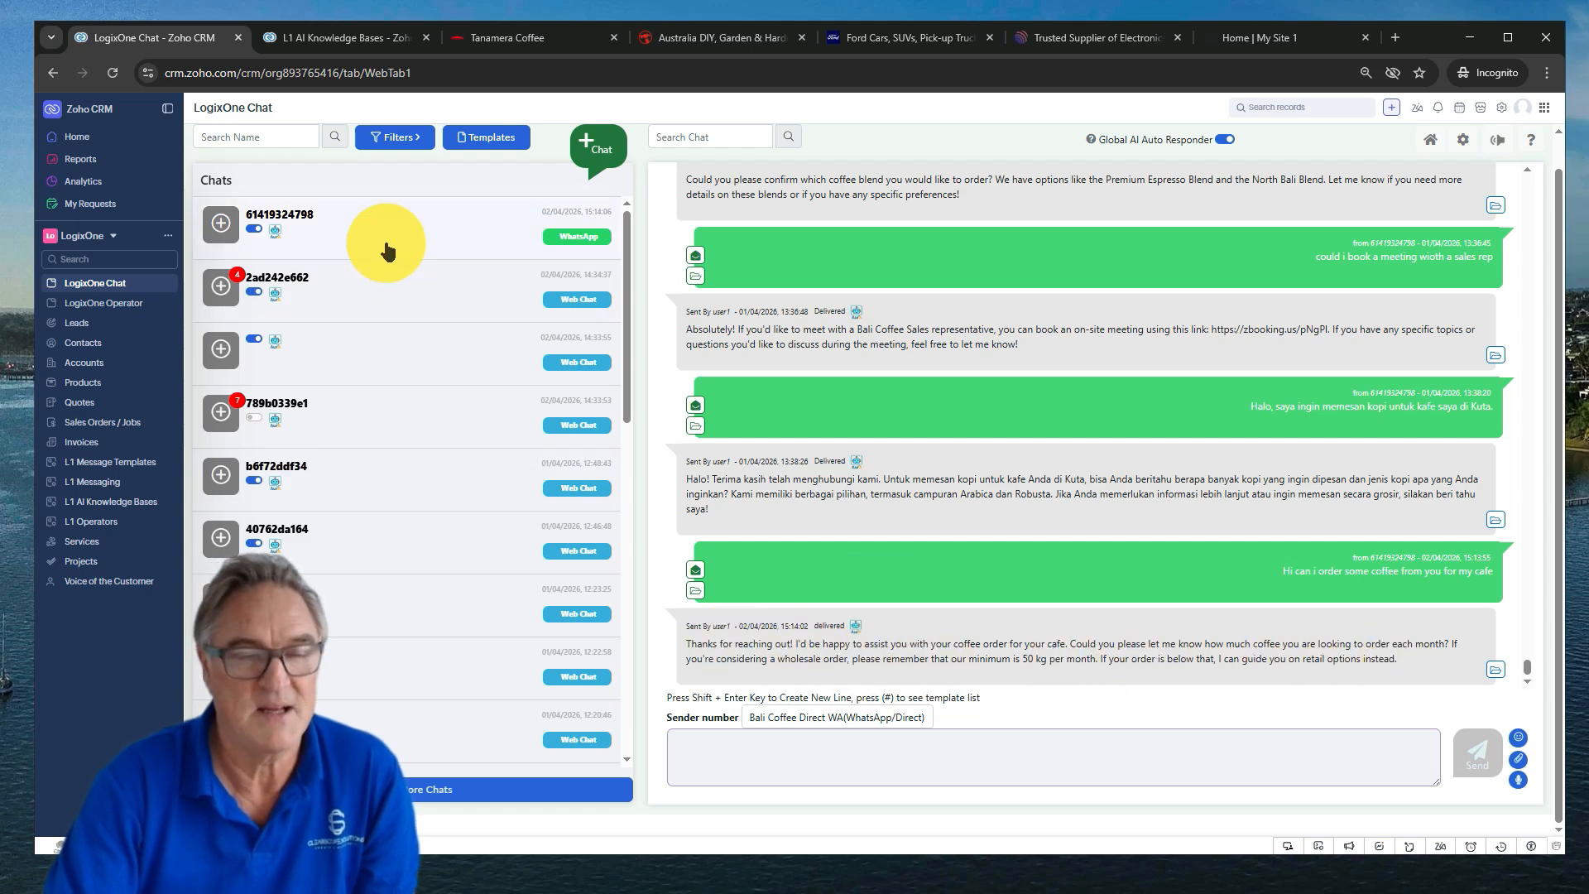
key(alt+Tab)
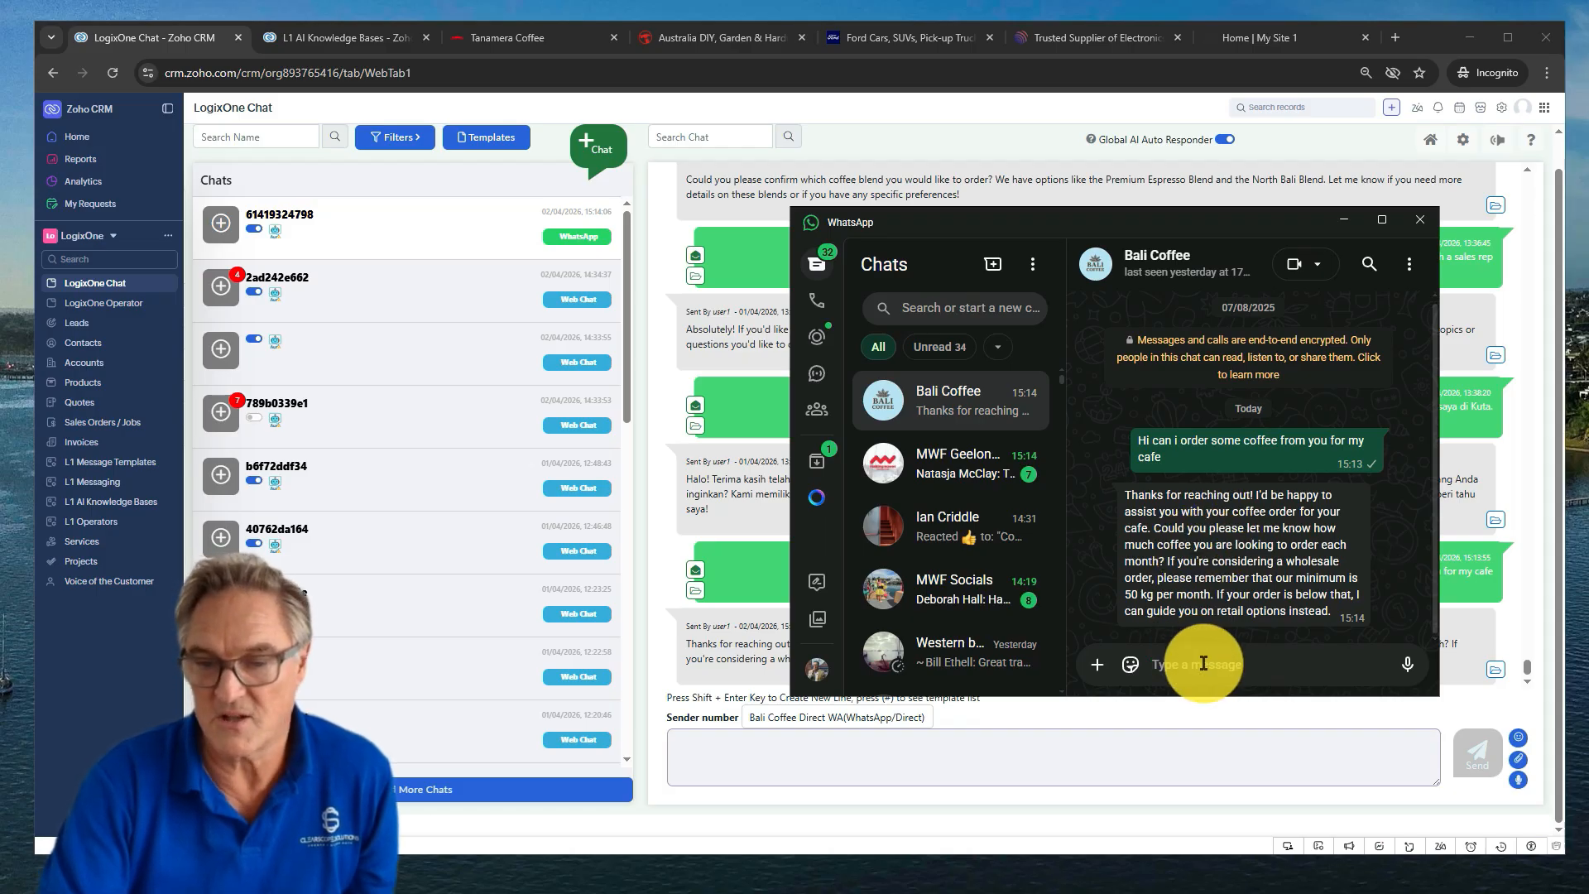
Tell Bali Coffee 'I need to order probably 50 kg a week'
text(I)
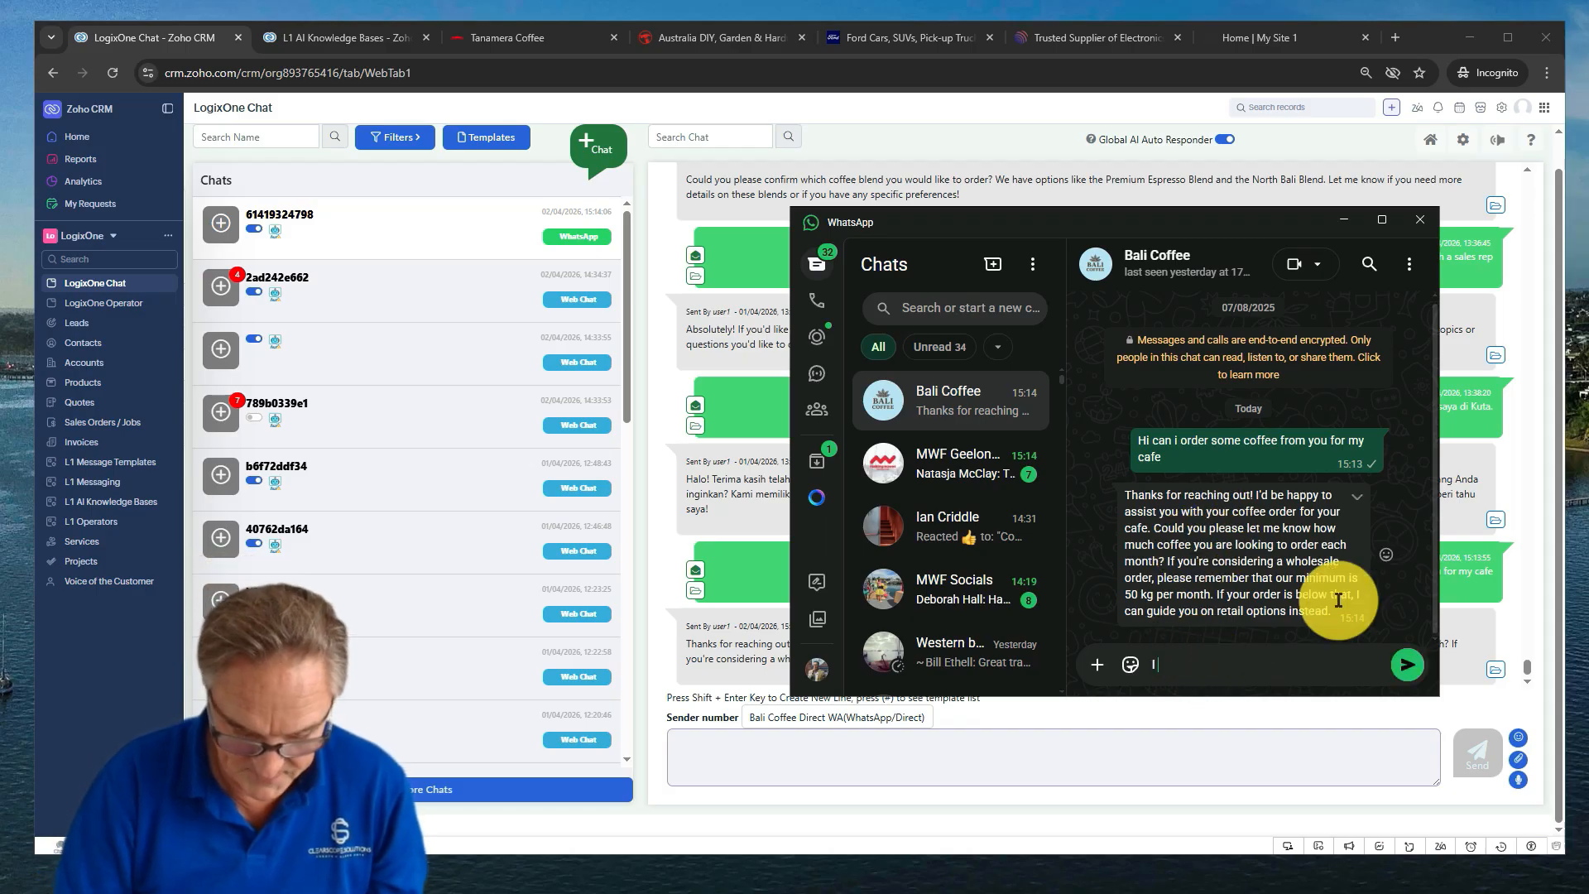
text( need to )
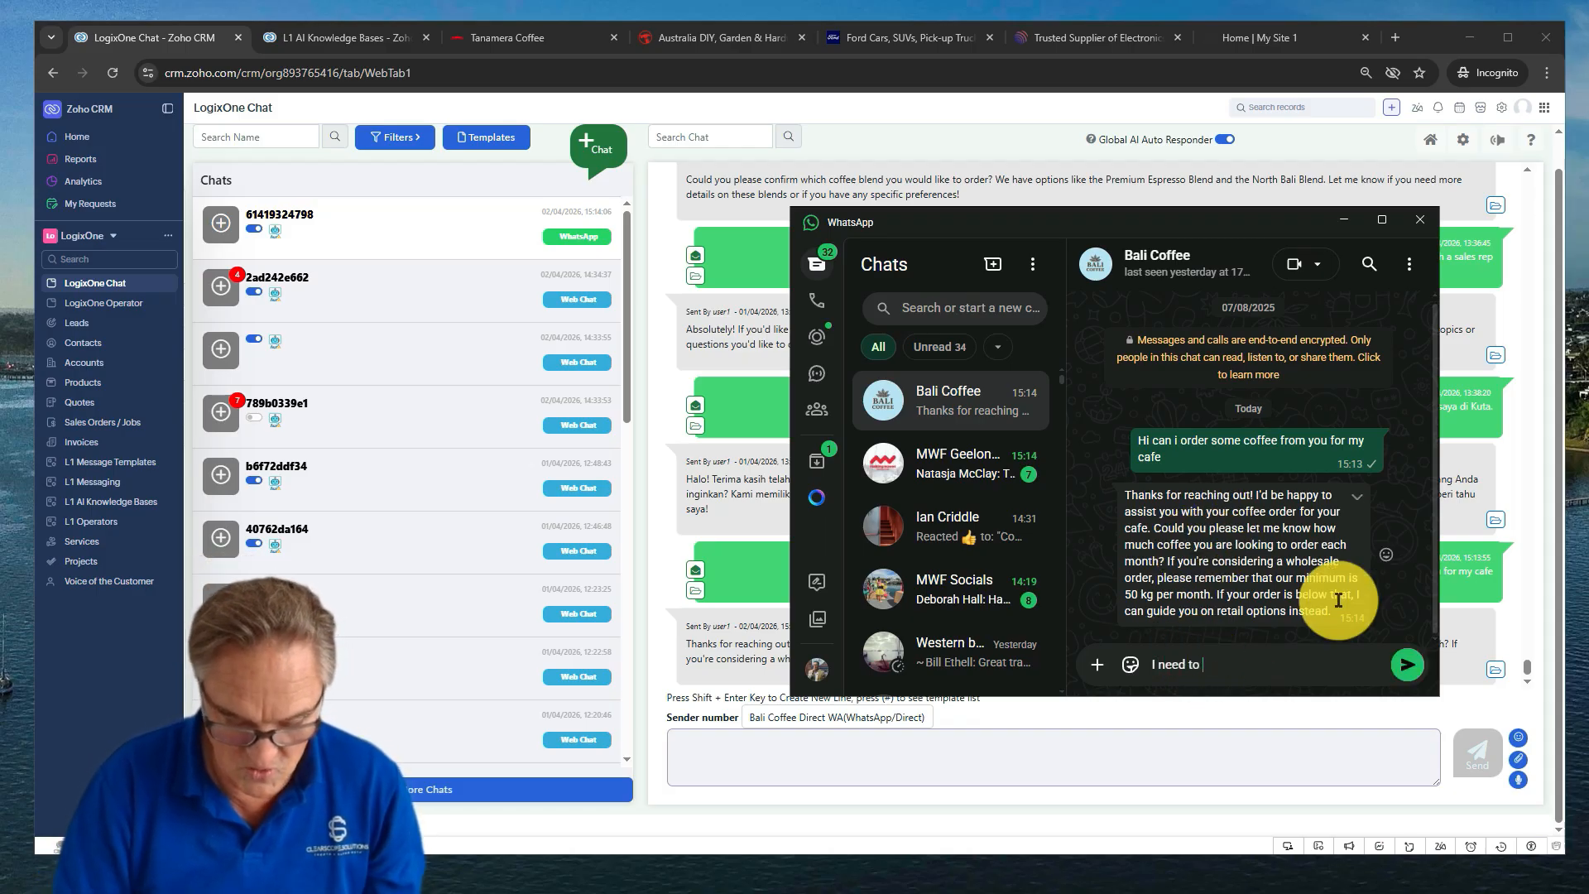
text(order)
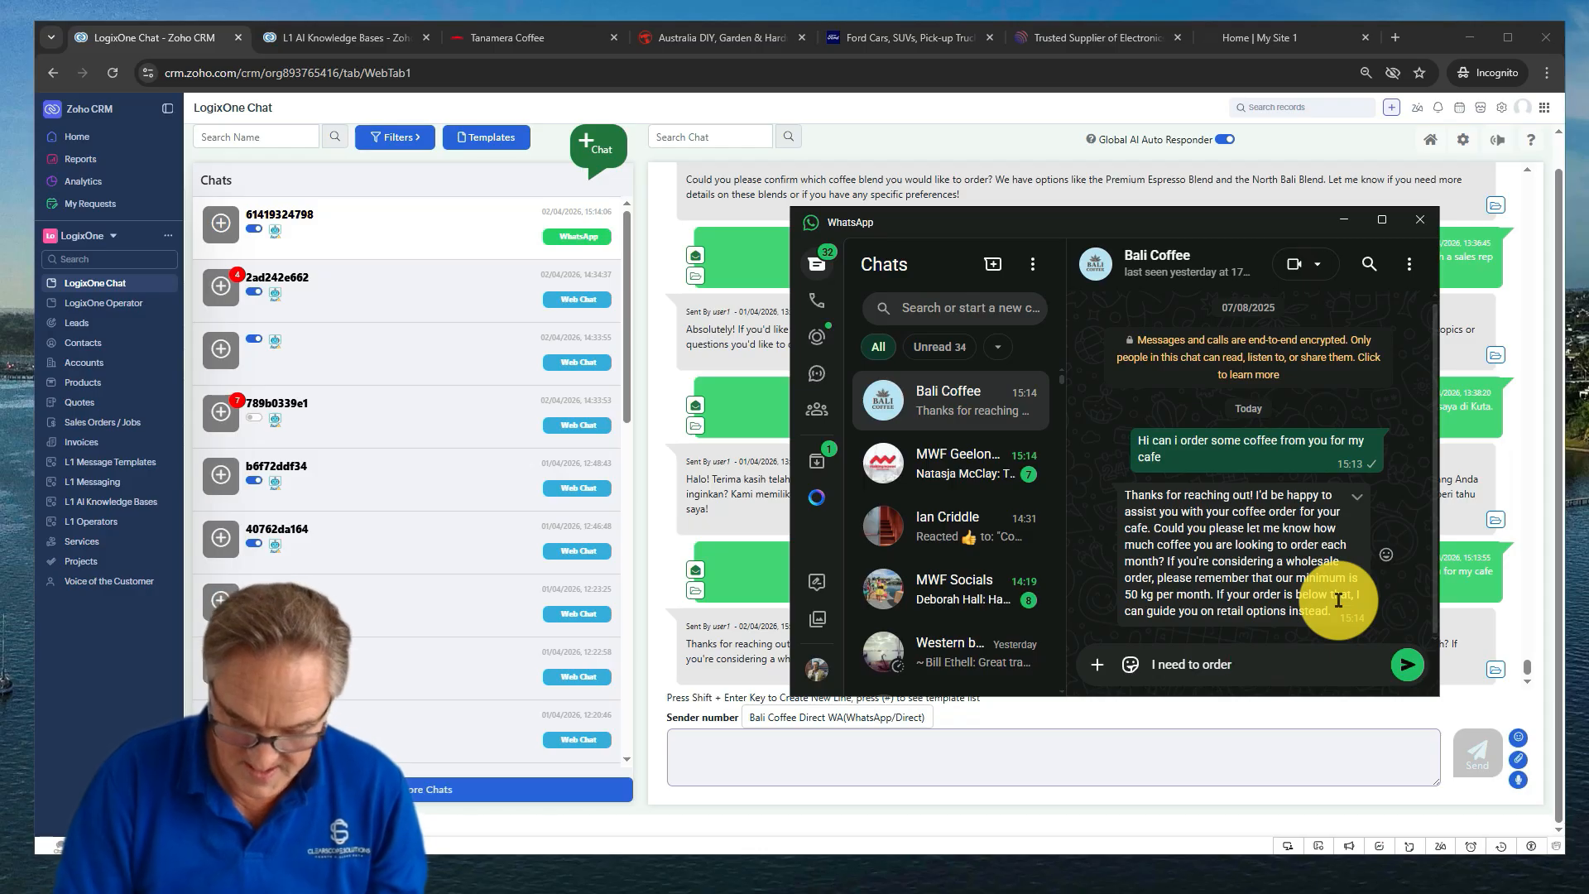
text( probably)
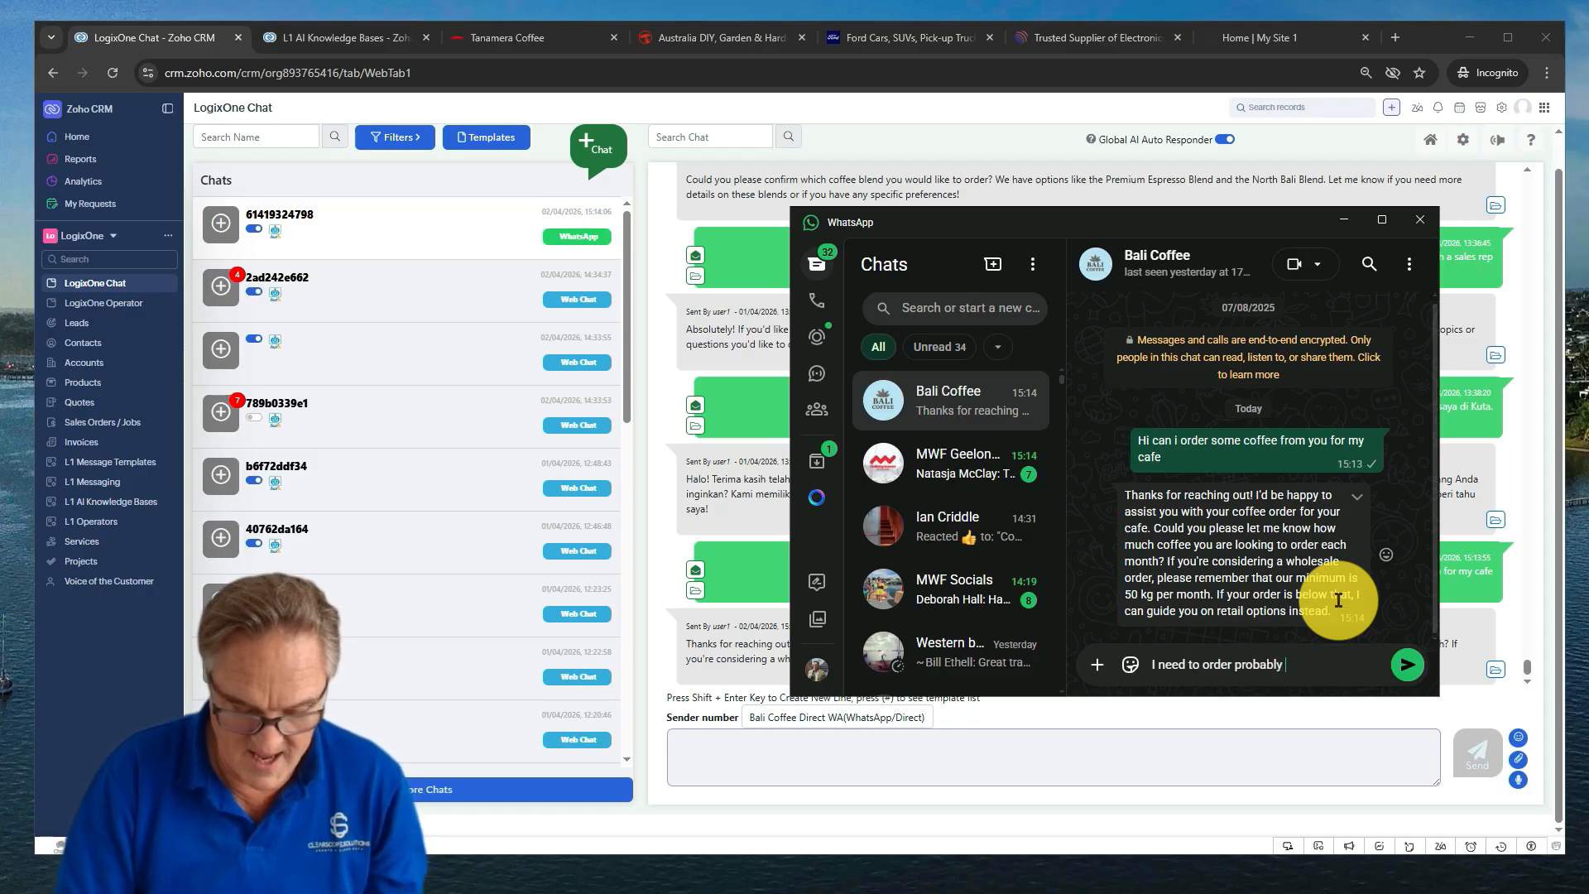
text( 50 k)
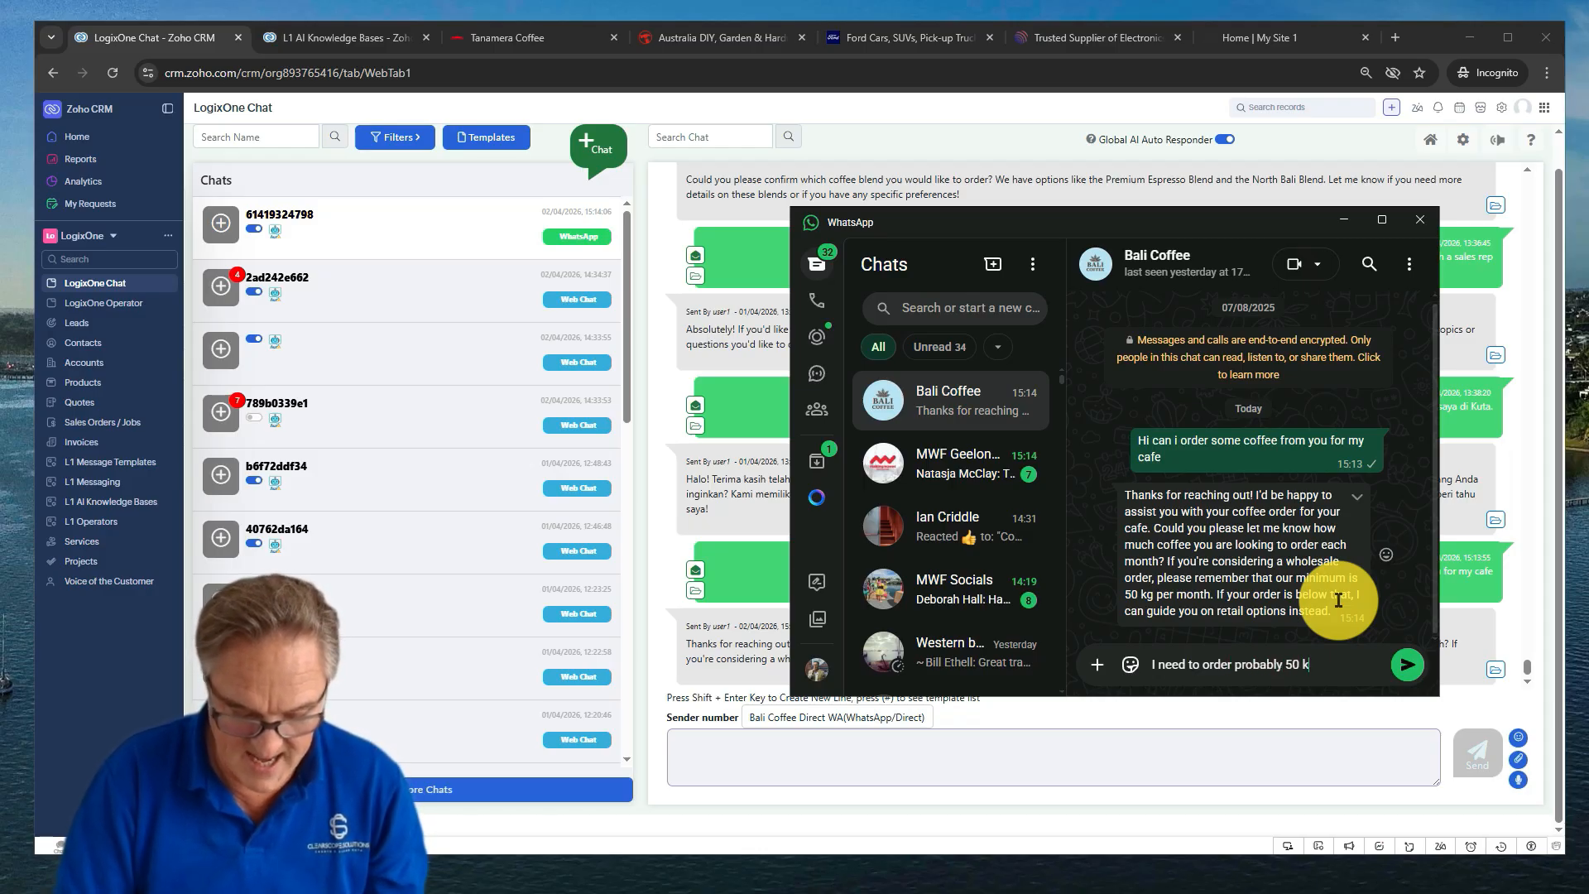
text(g a week)
key(Return)
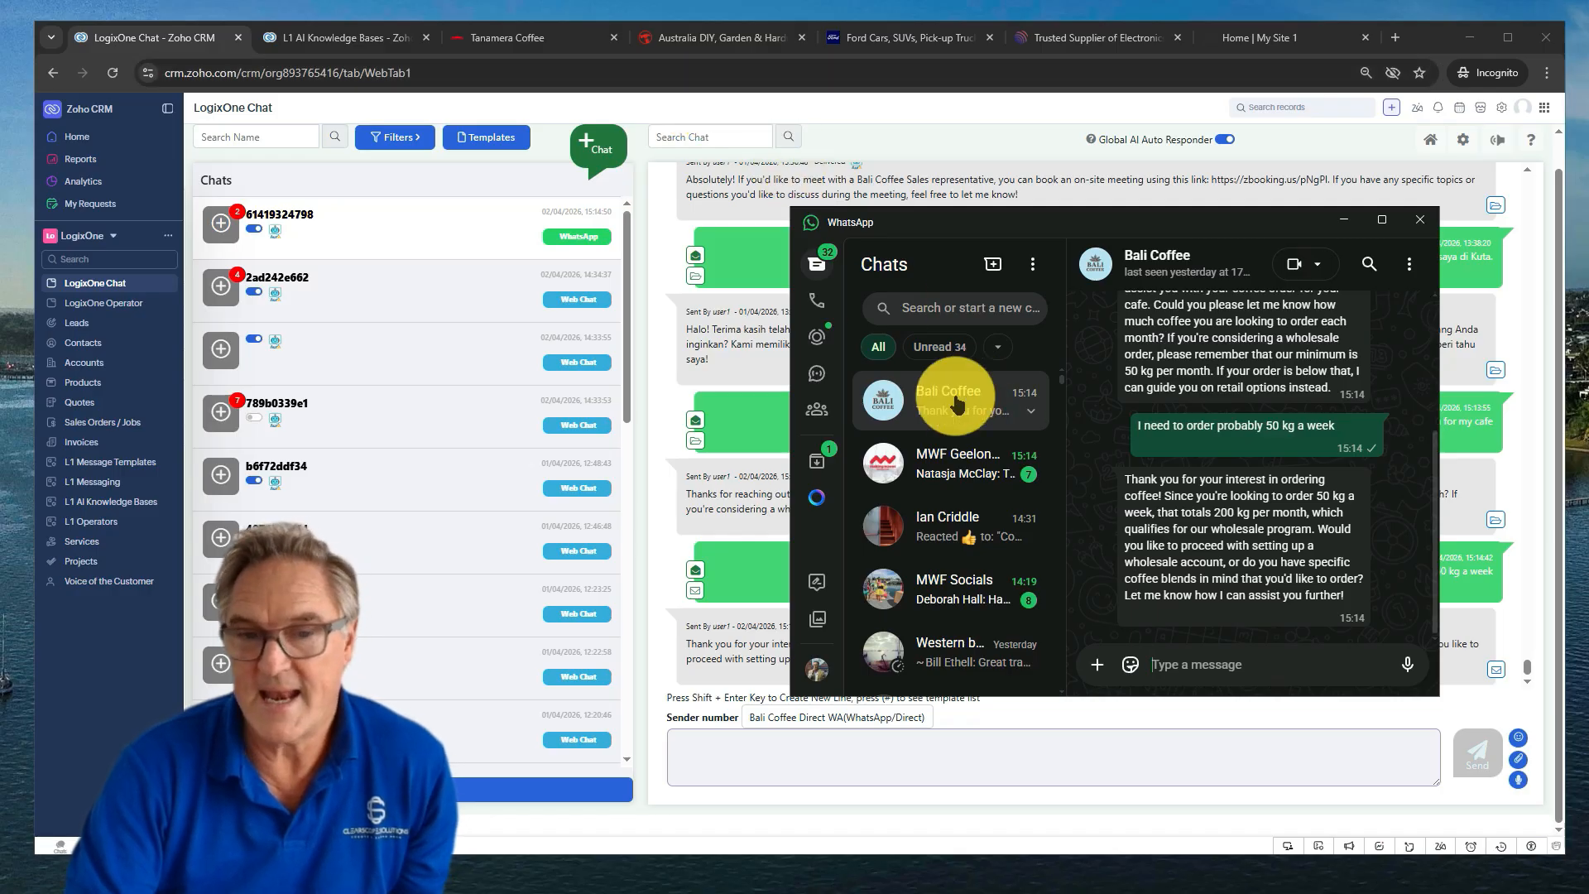
Preview the Add Lead form for the WhatsApp customer and close it without saving
click(217, 240)
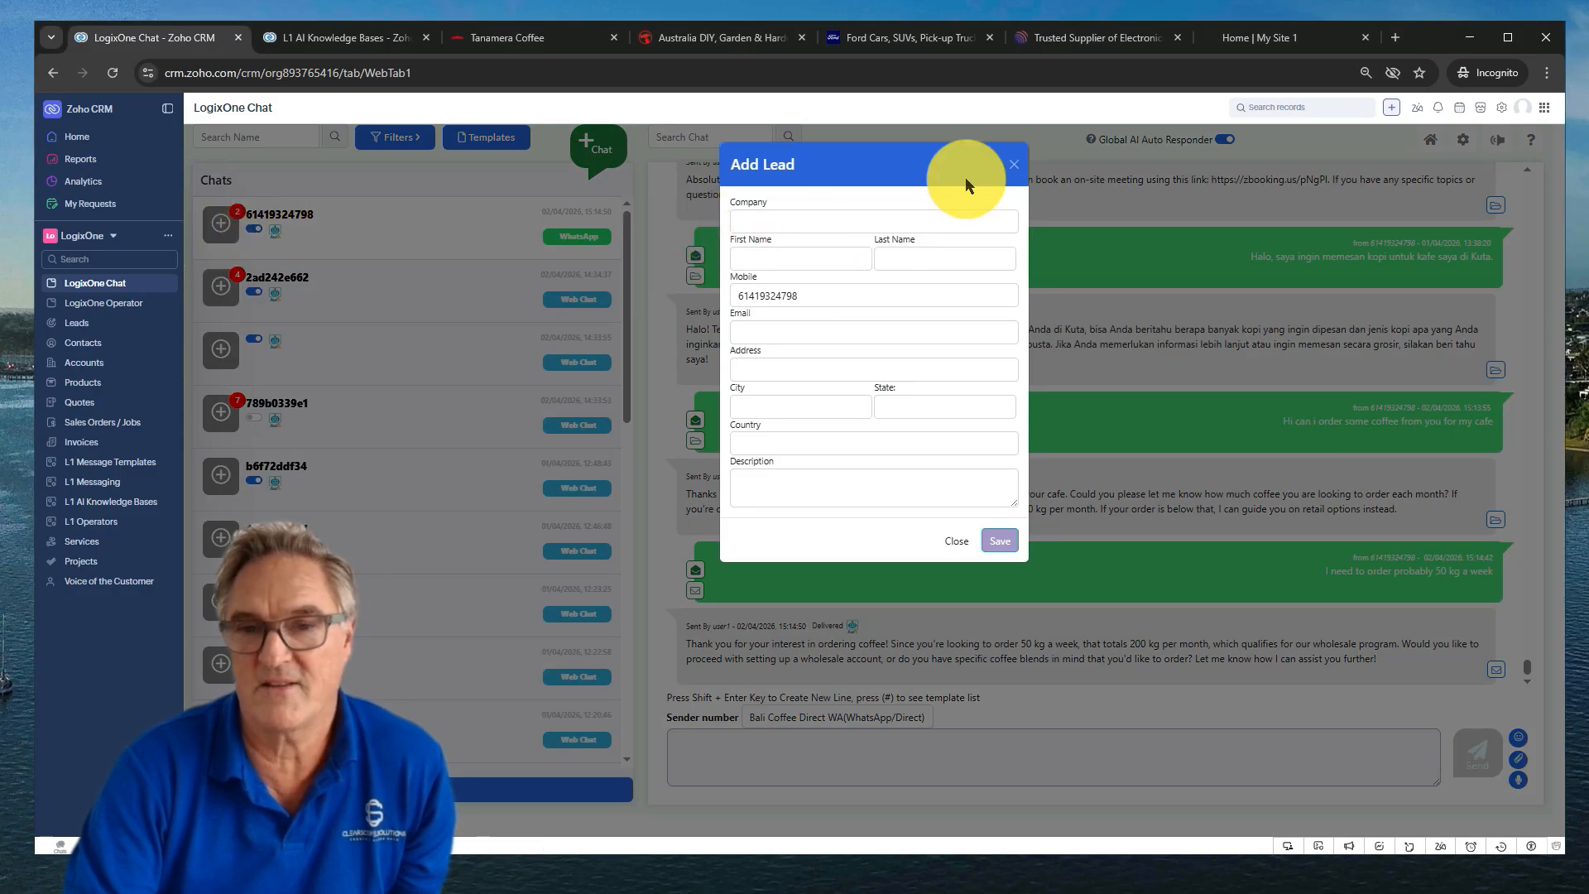
click(1014, 165)
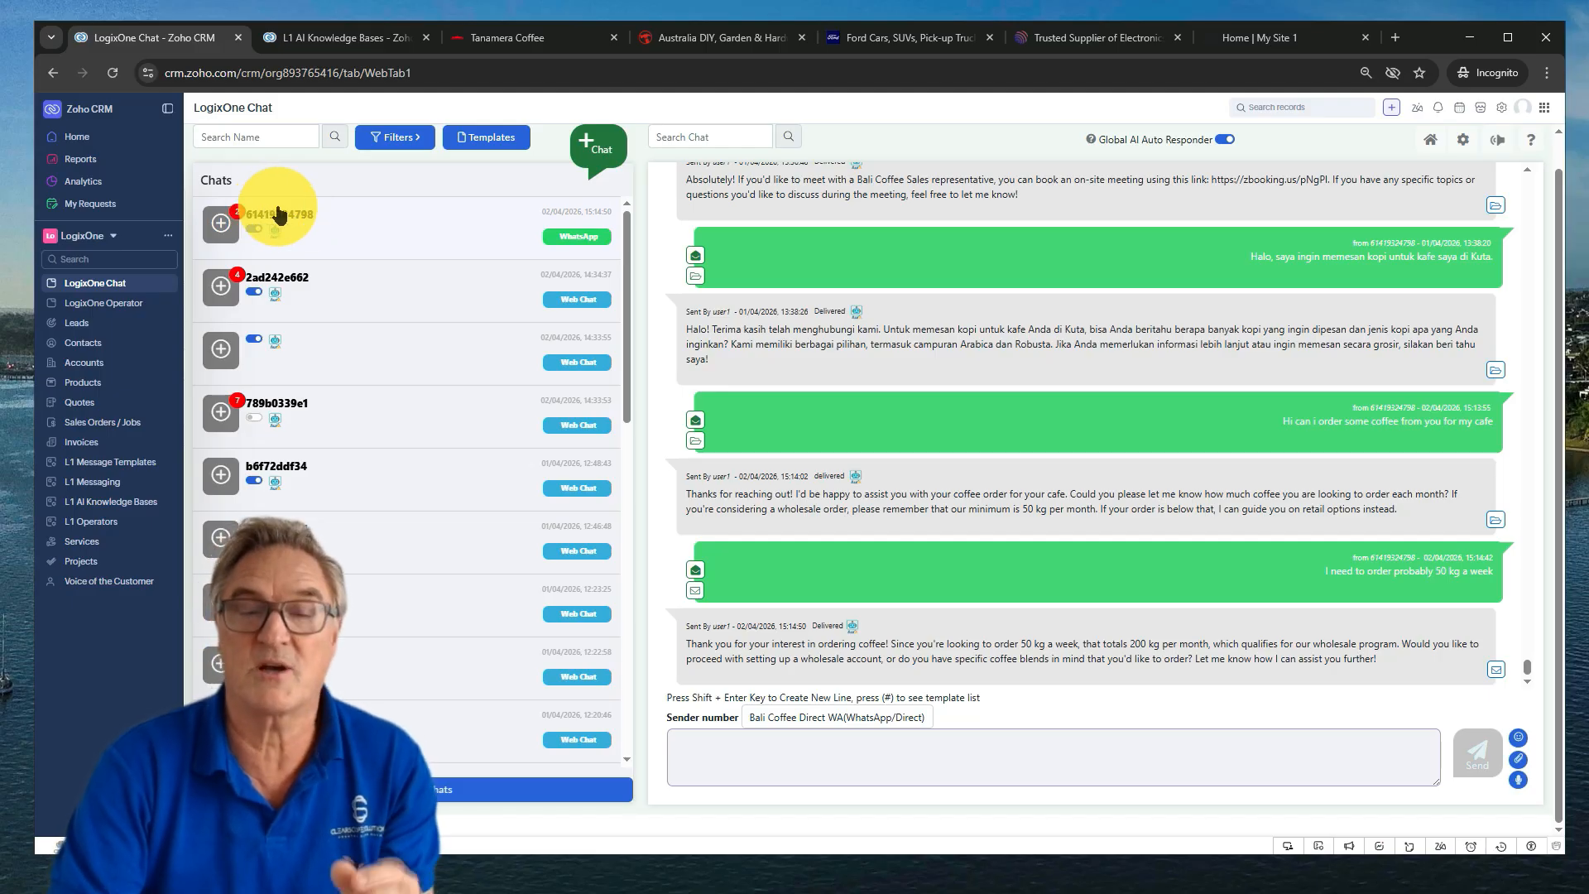
Back in WhatsApp, ask Bali Coffee whether a meeting with a sales rep can be booked
key(alt+Tab)
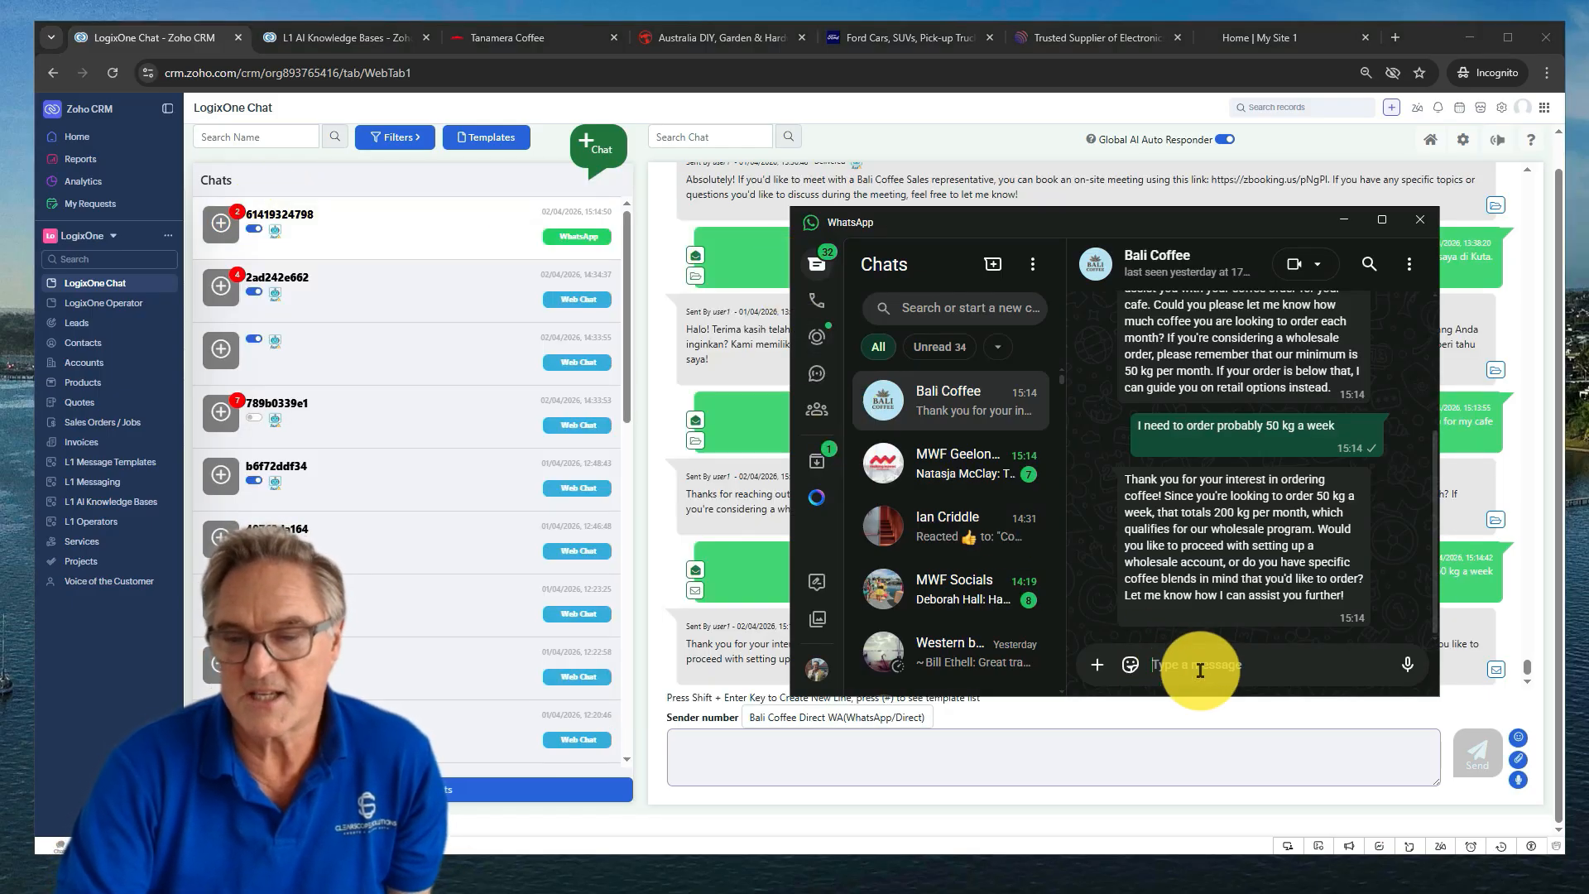
text(can)
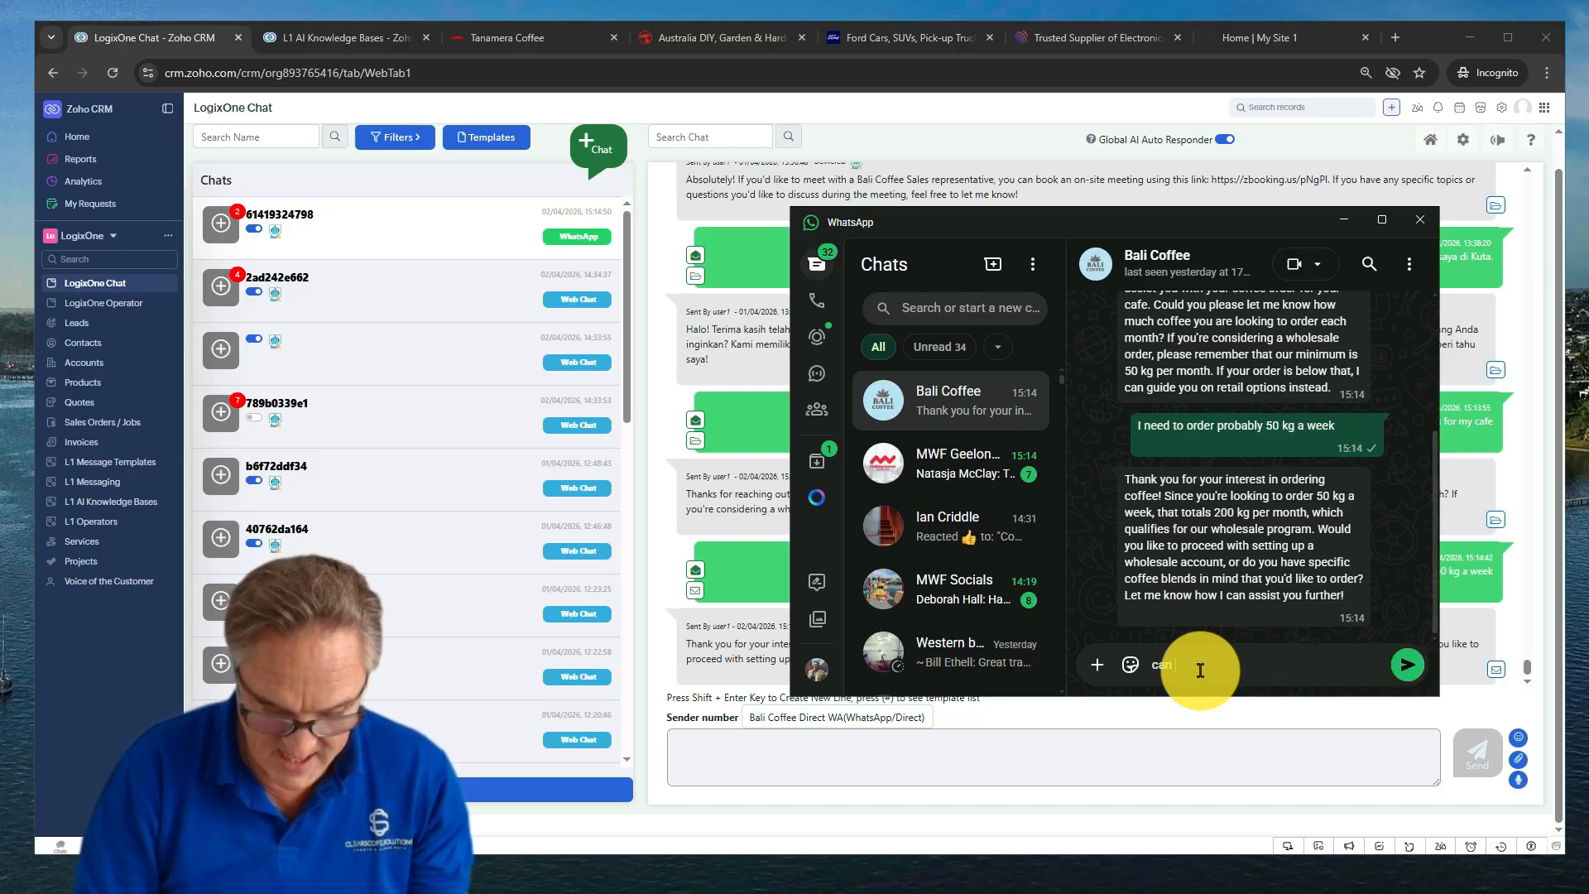
text( i book a me)
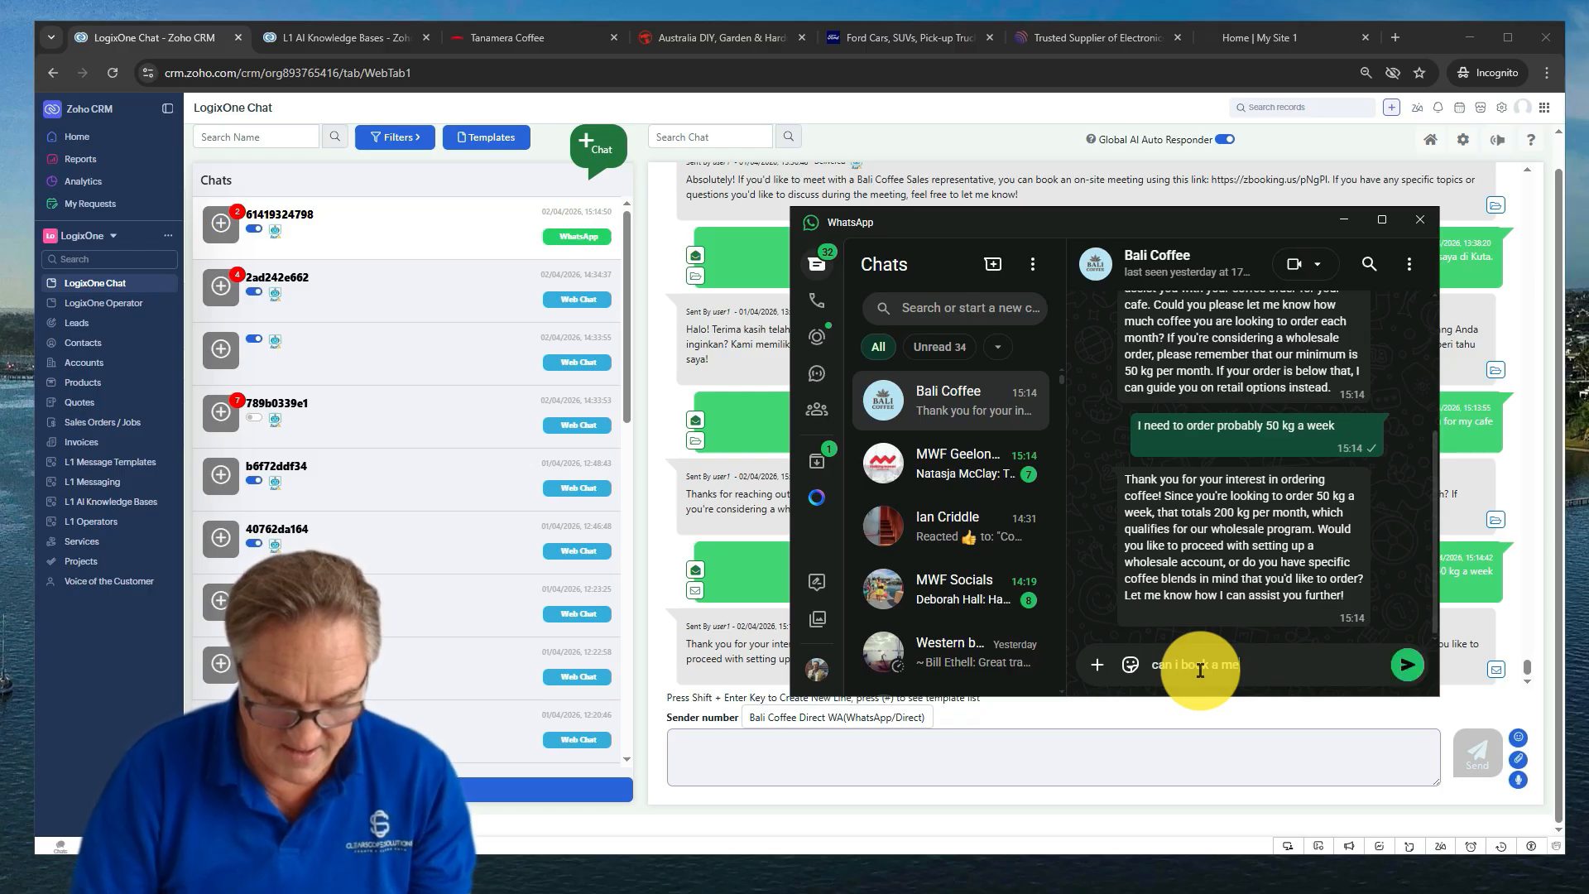
text(eting with a s)
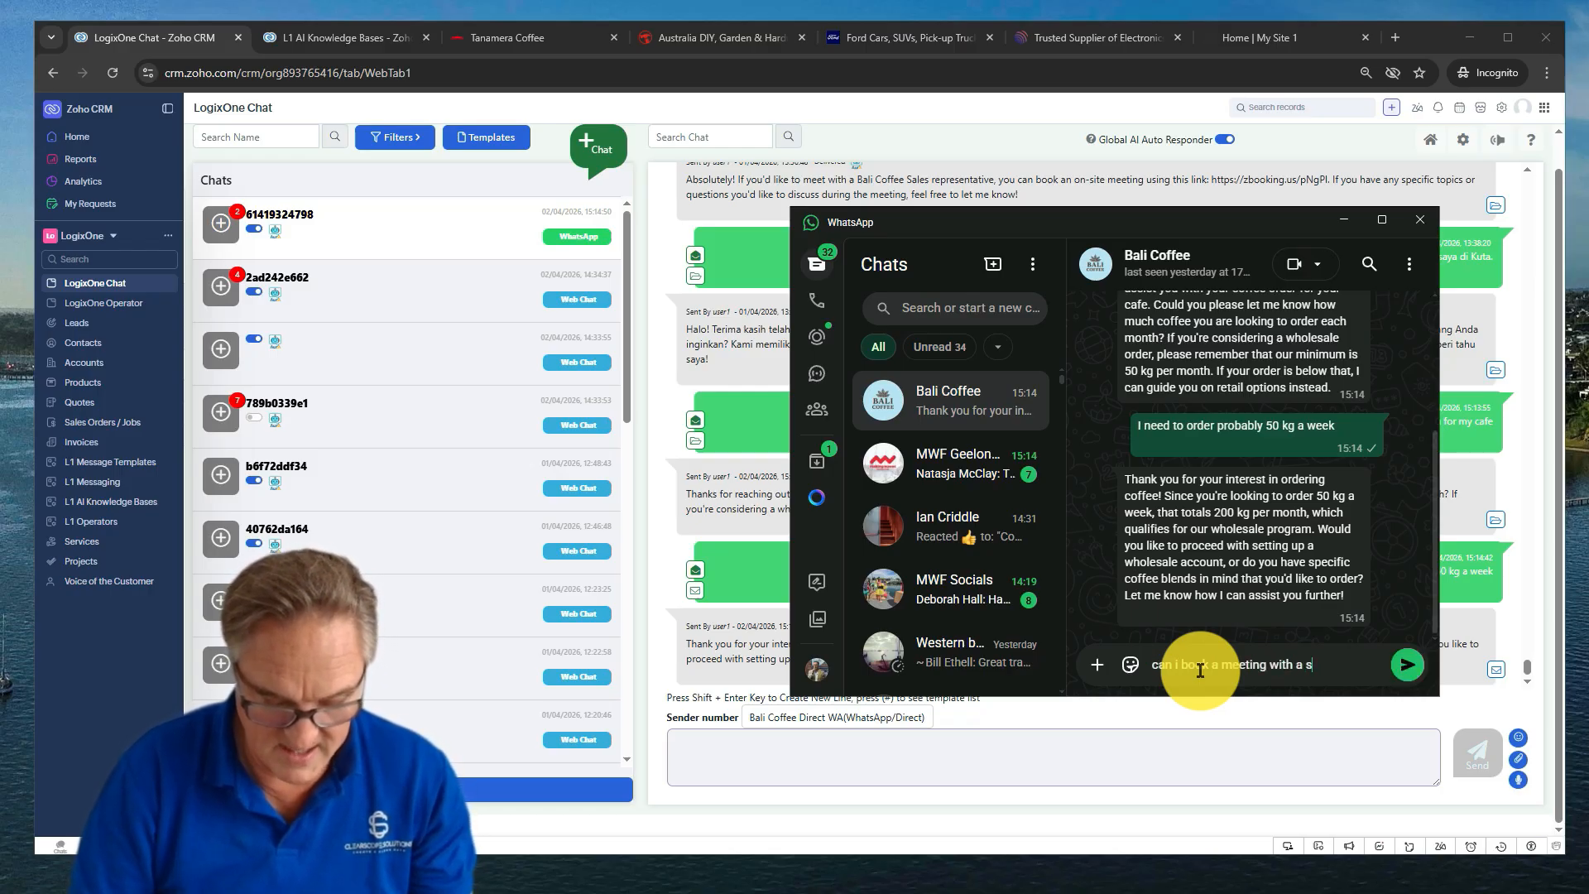
text(ales rep)
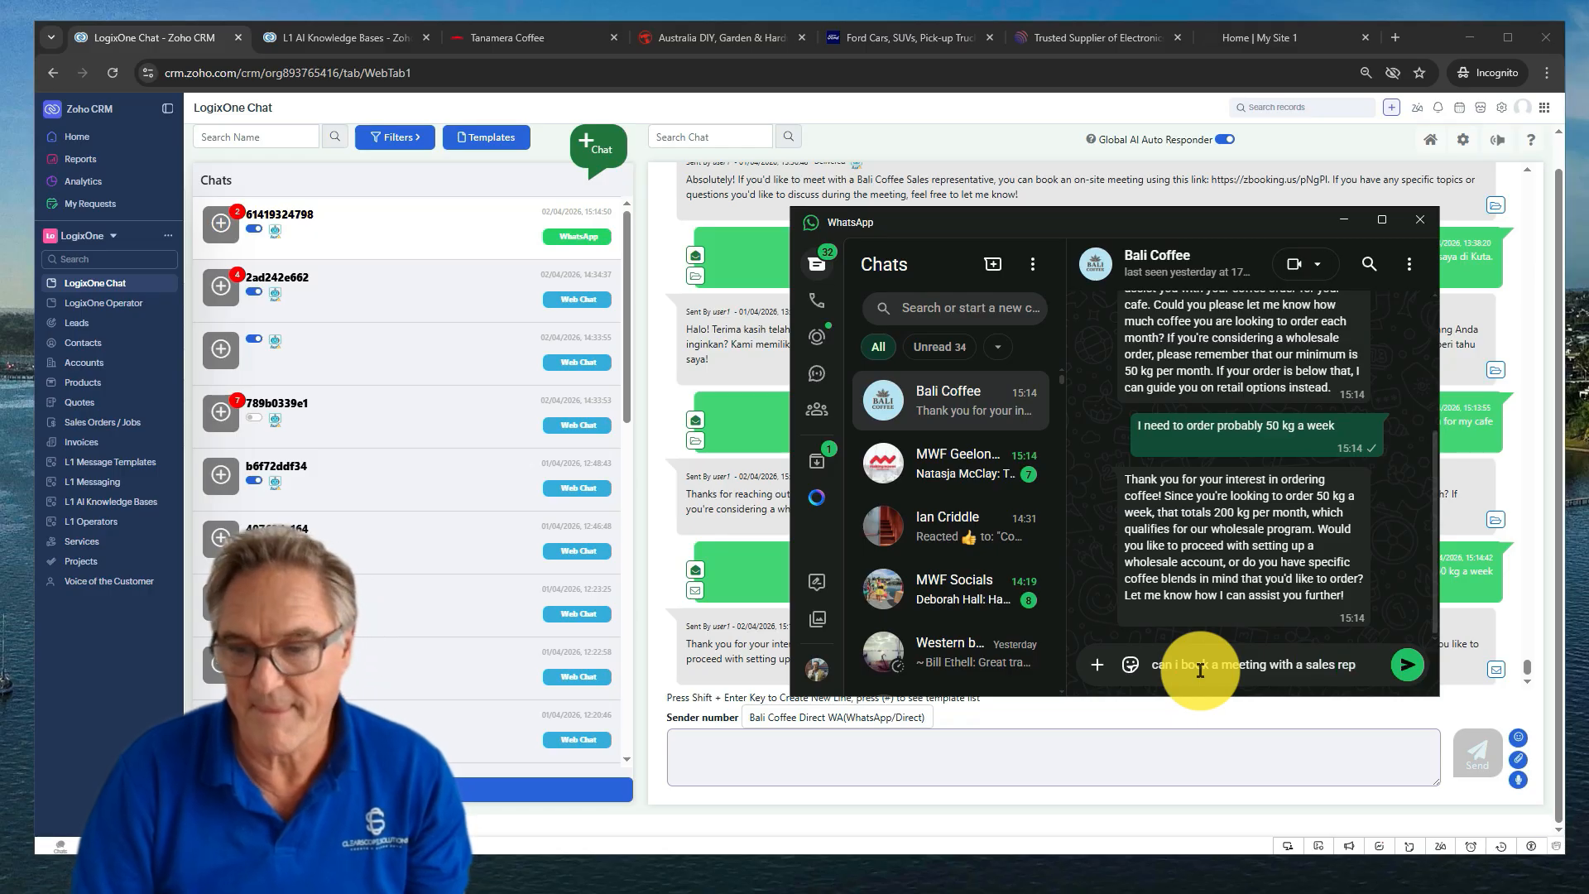
key(Return)
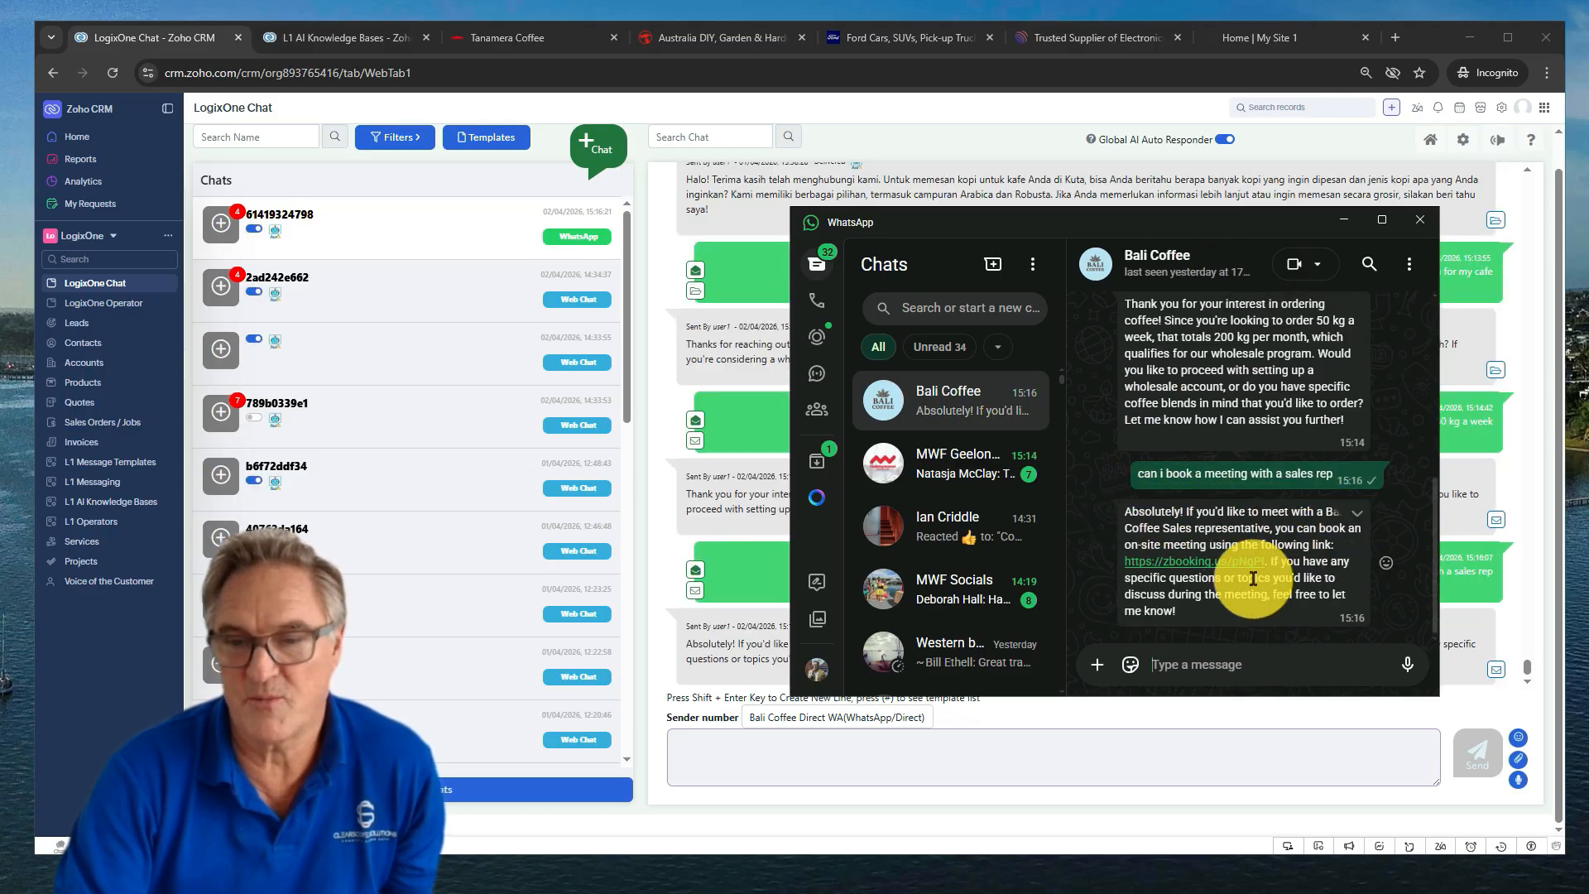
click(1182, 563)
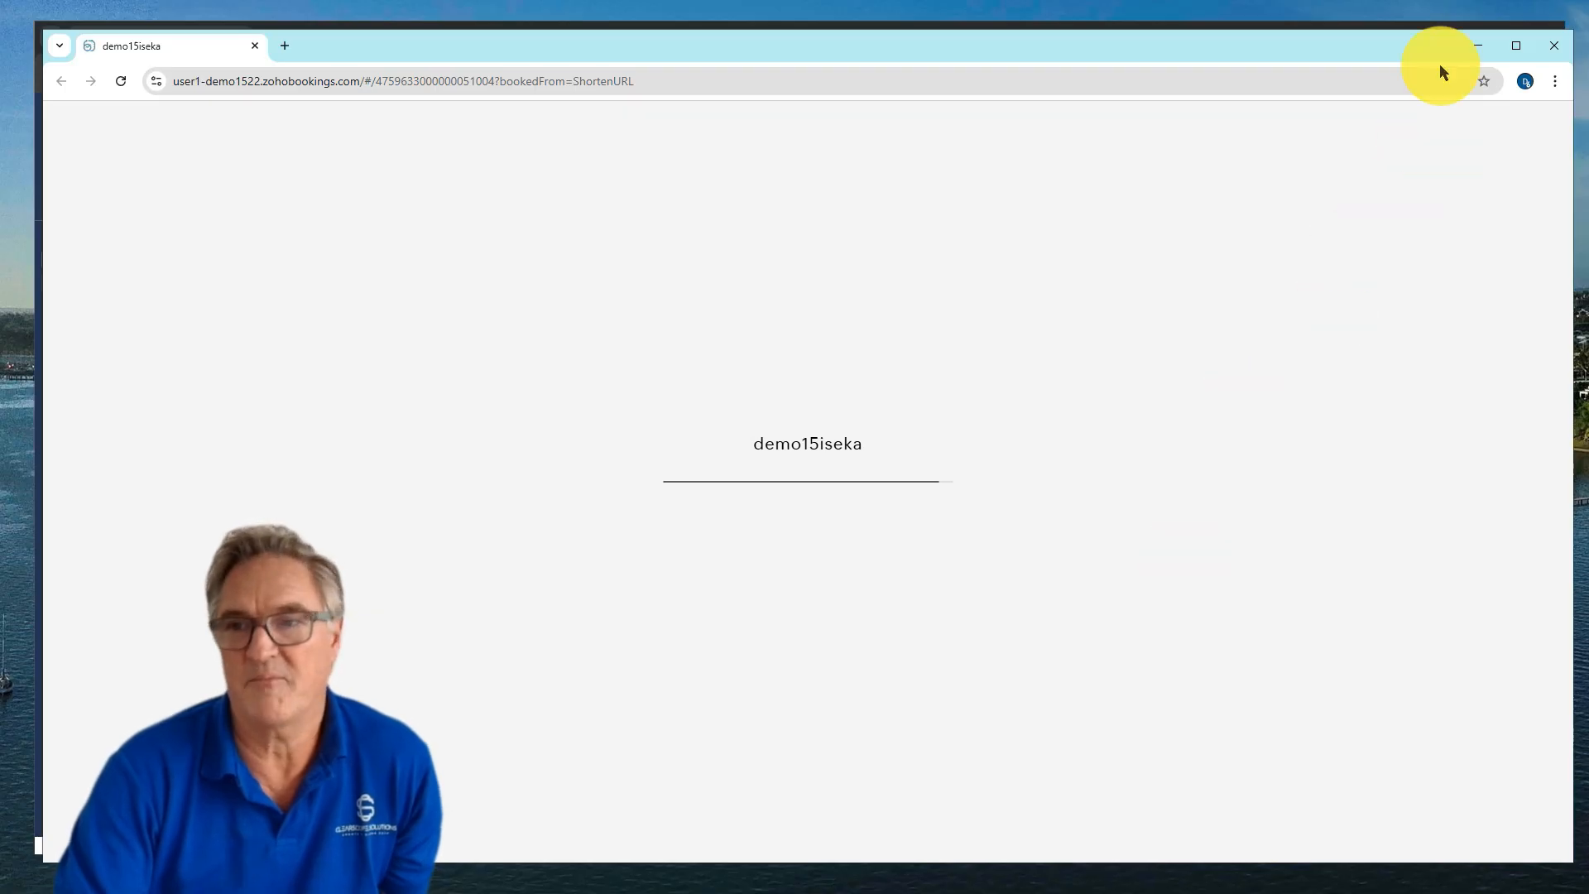
click(1553, 45)
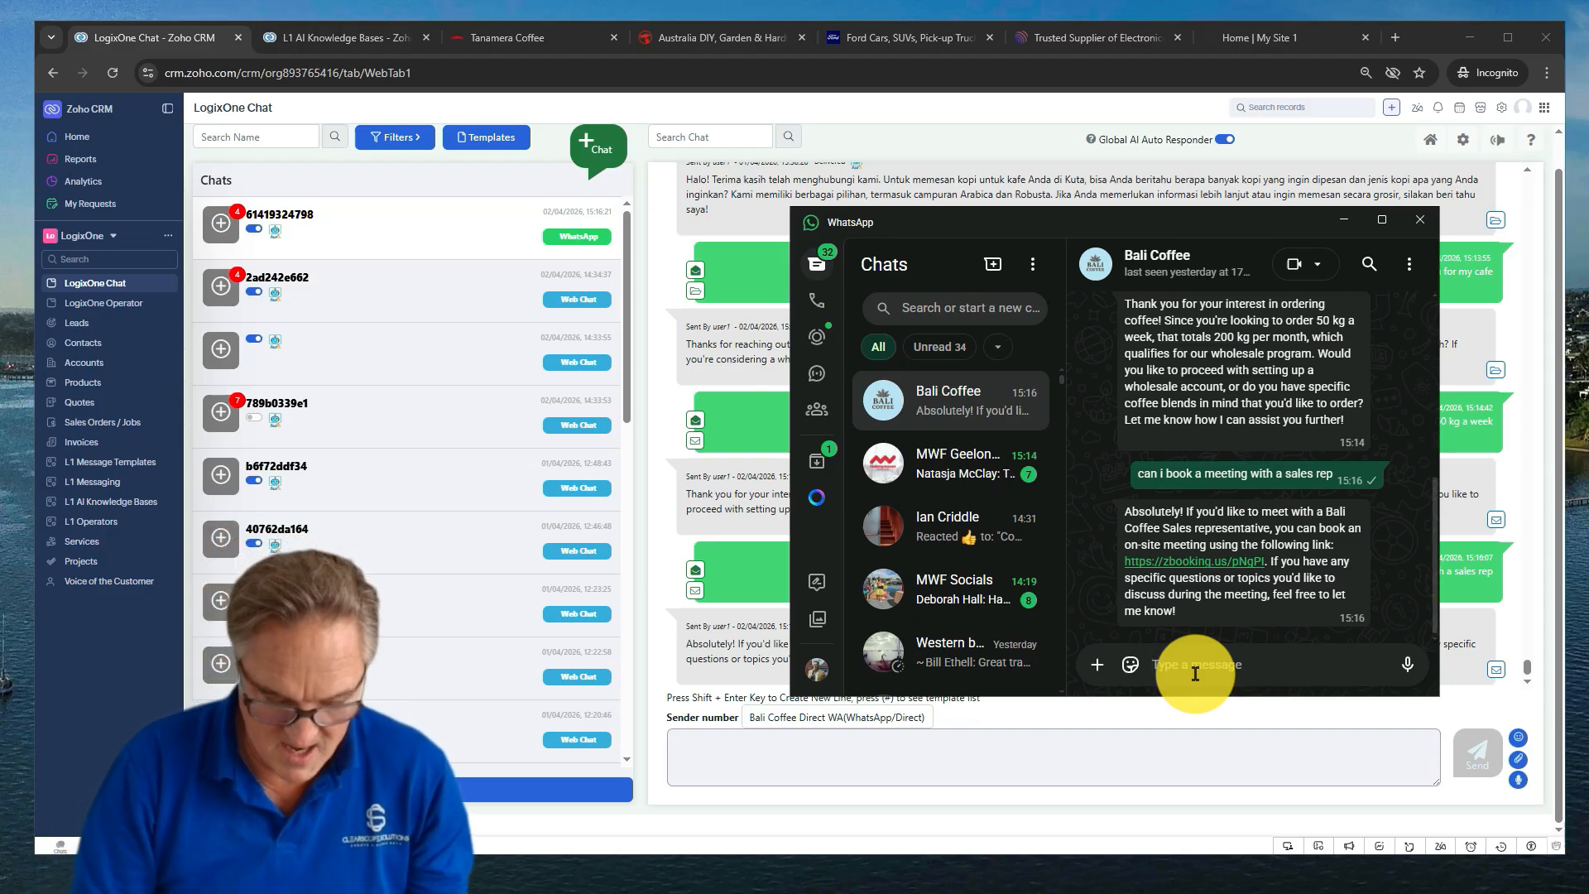
Ask Bali Coffee on WhatsApp 'what types of coffee do you sell'
text(what ty)
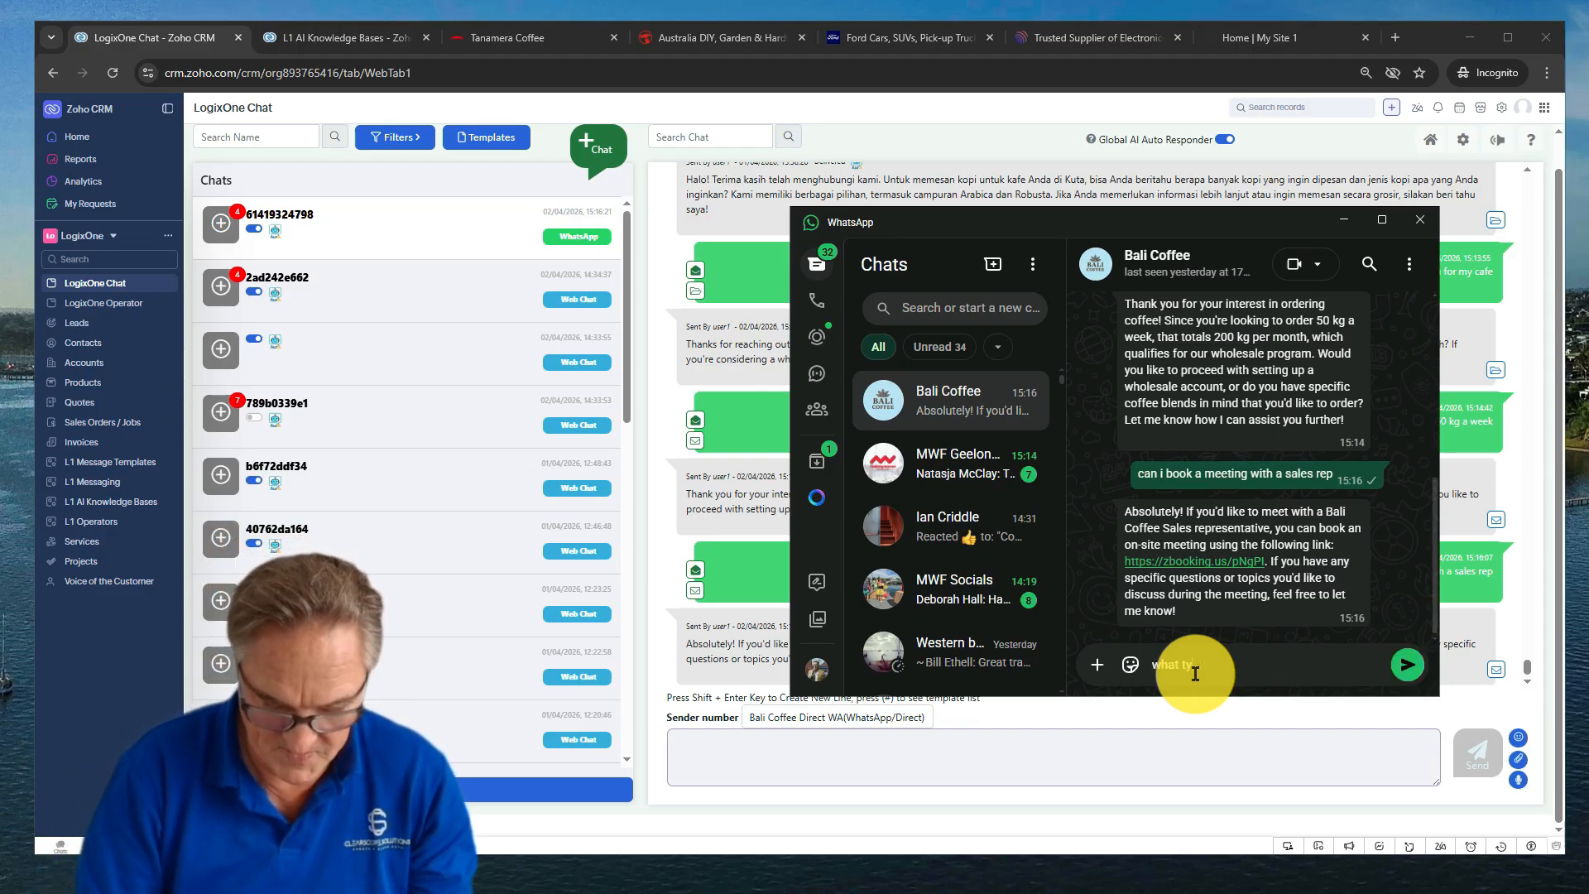
text(pes of coffe)
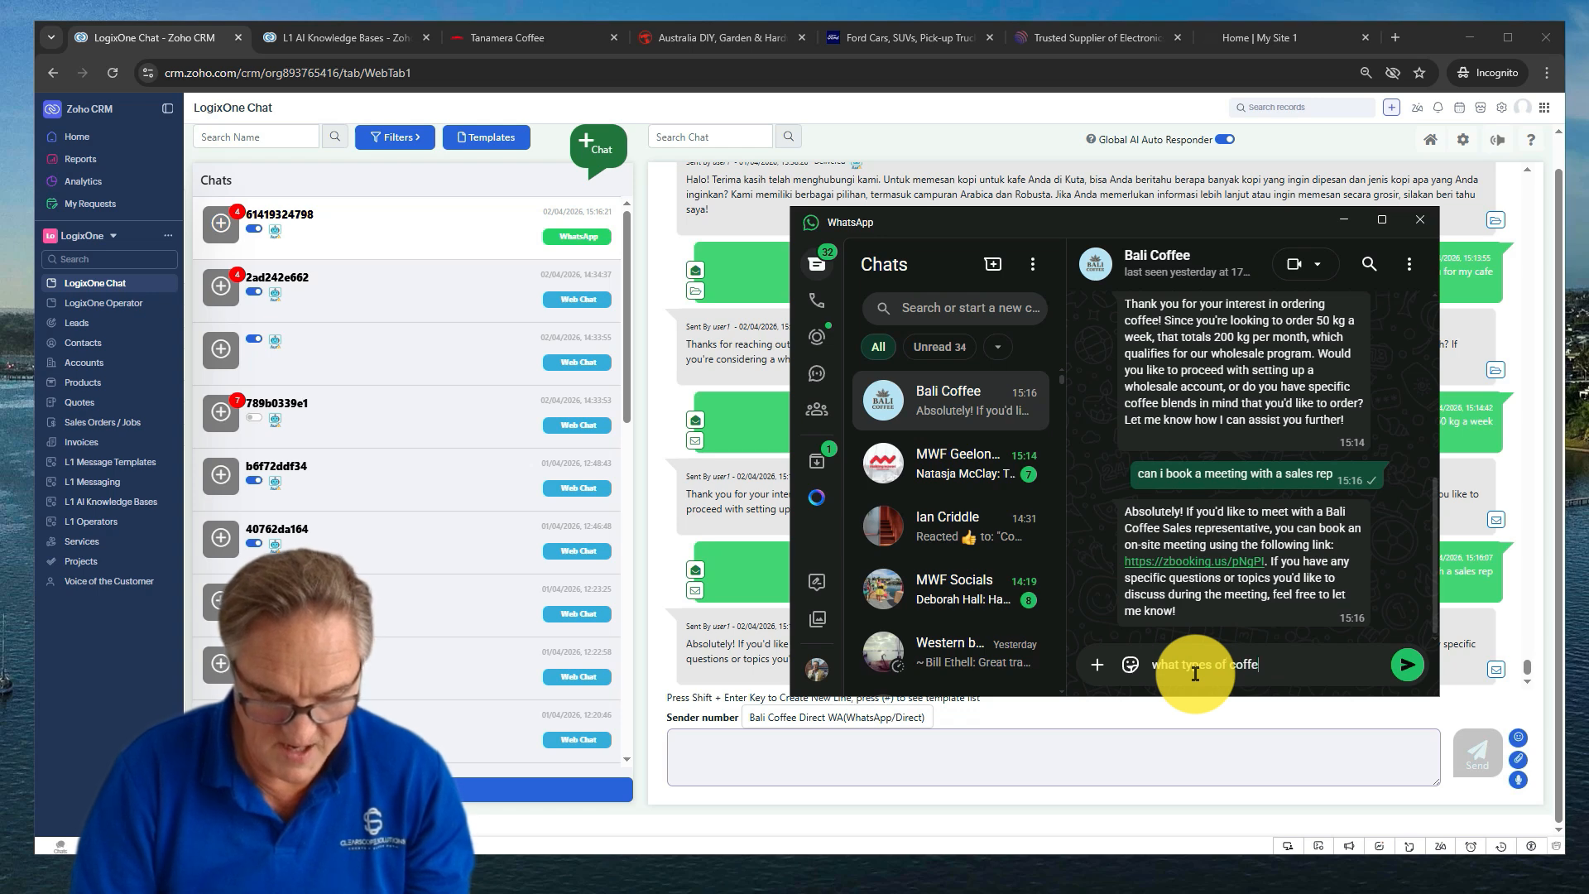
text(e do you sell)
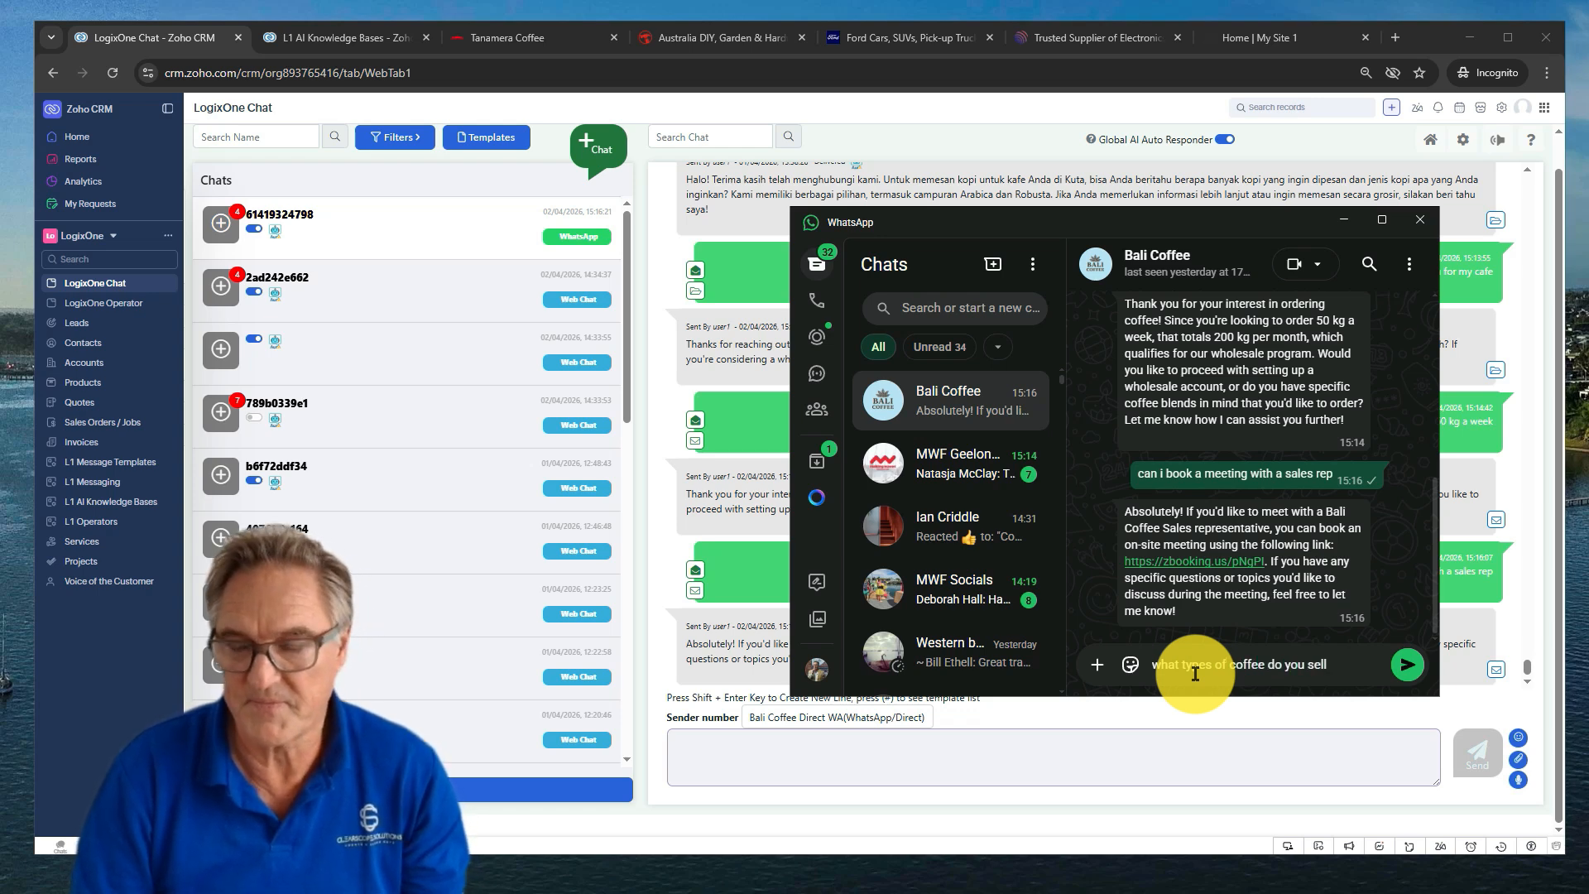
key(Return)
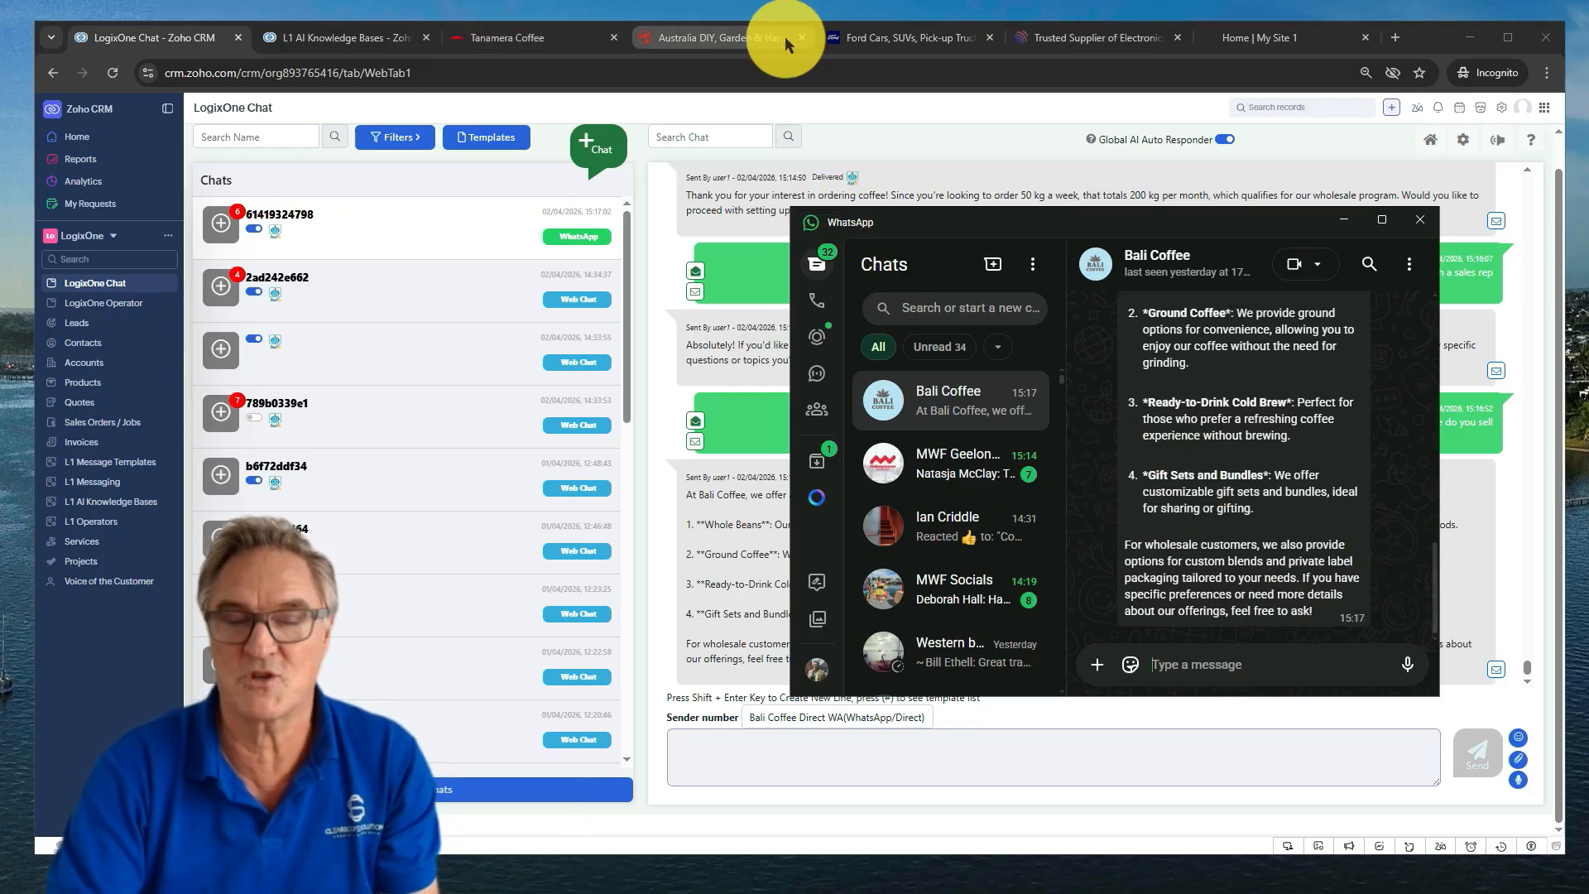
mouse_move(785, 39)
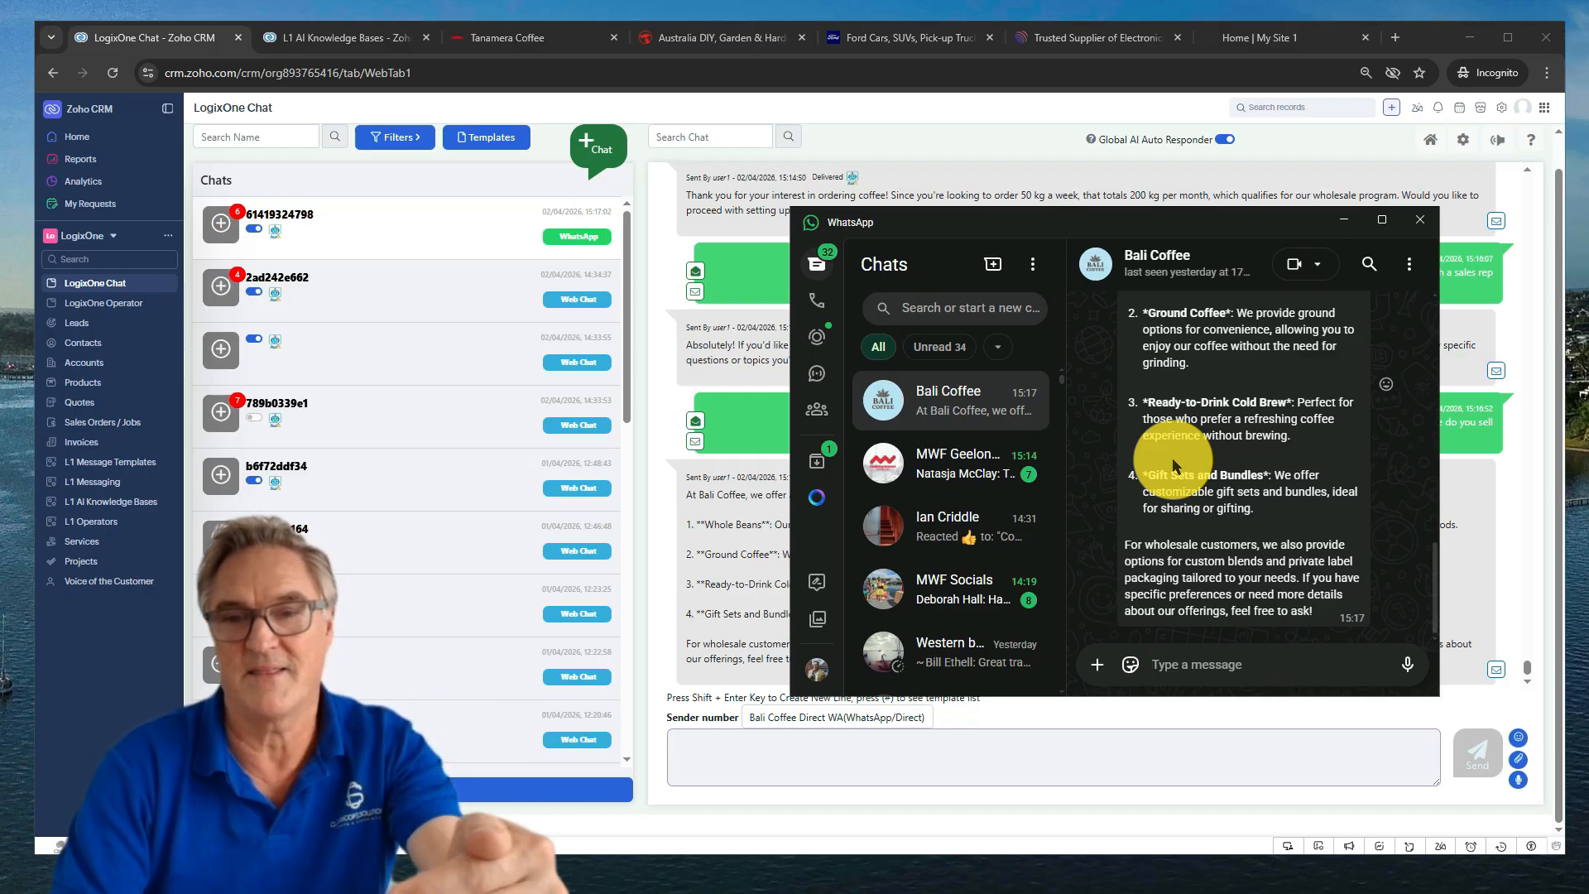
scroll(1173, 462, up, 5)
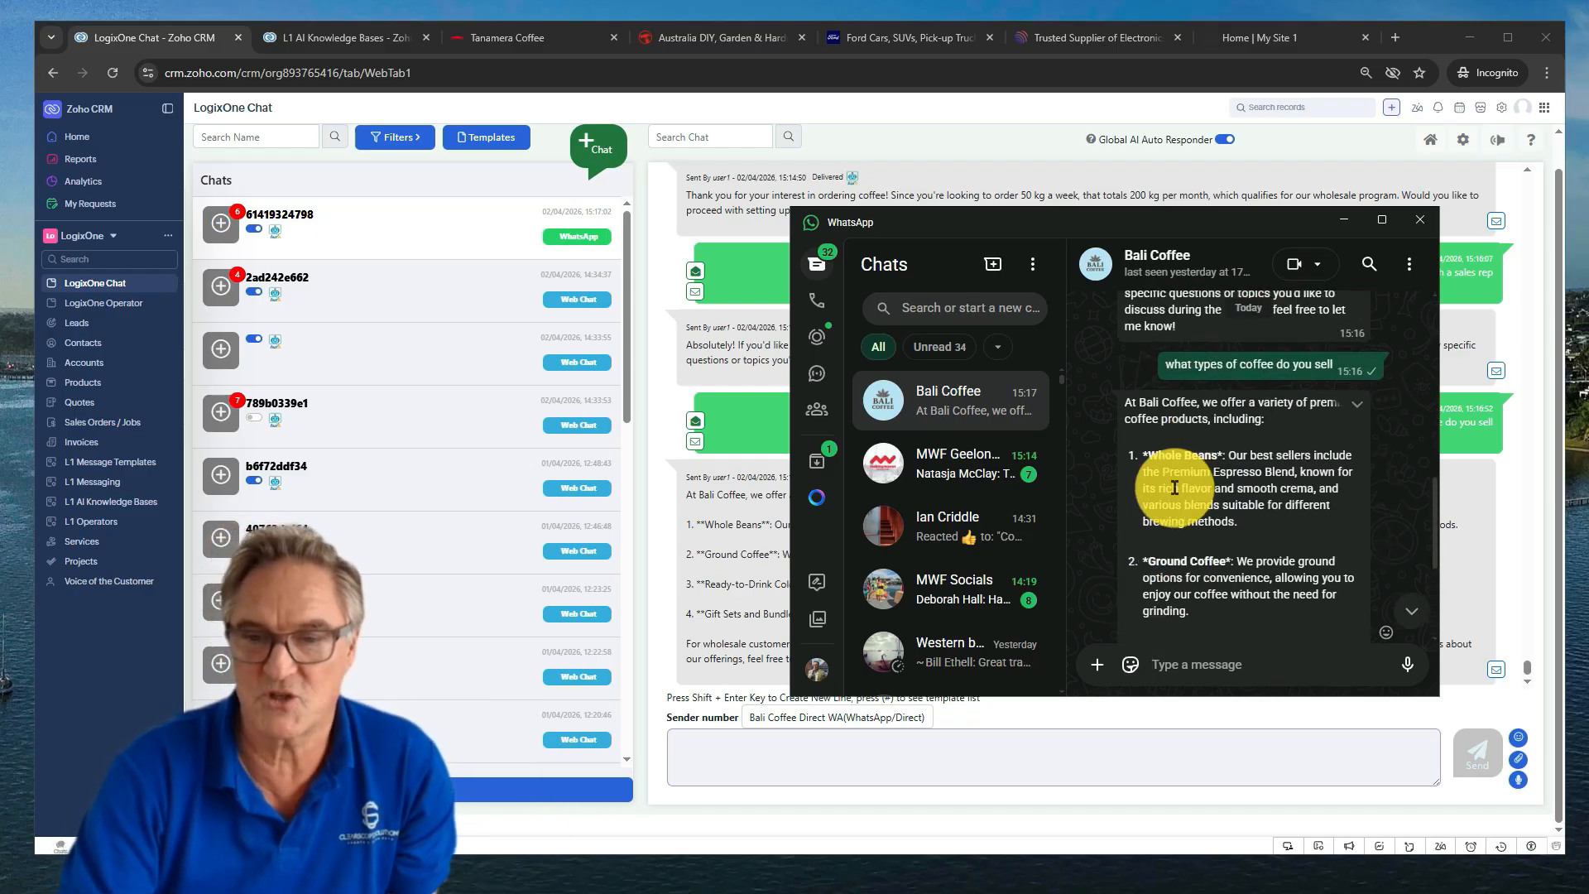
scroll(1262, 495, down, 5)
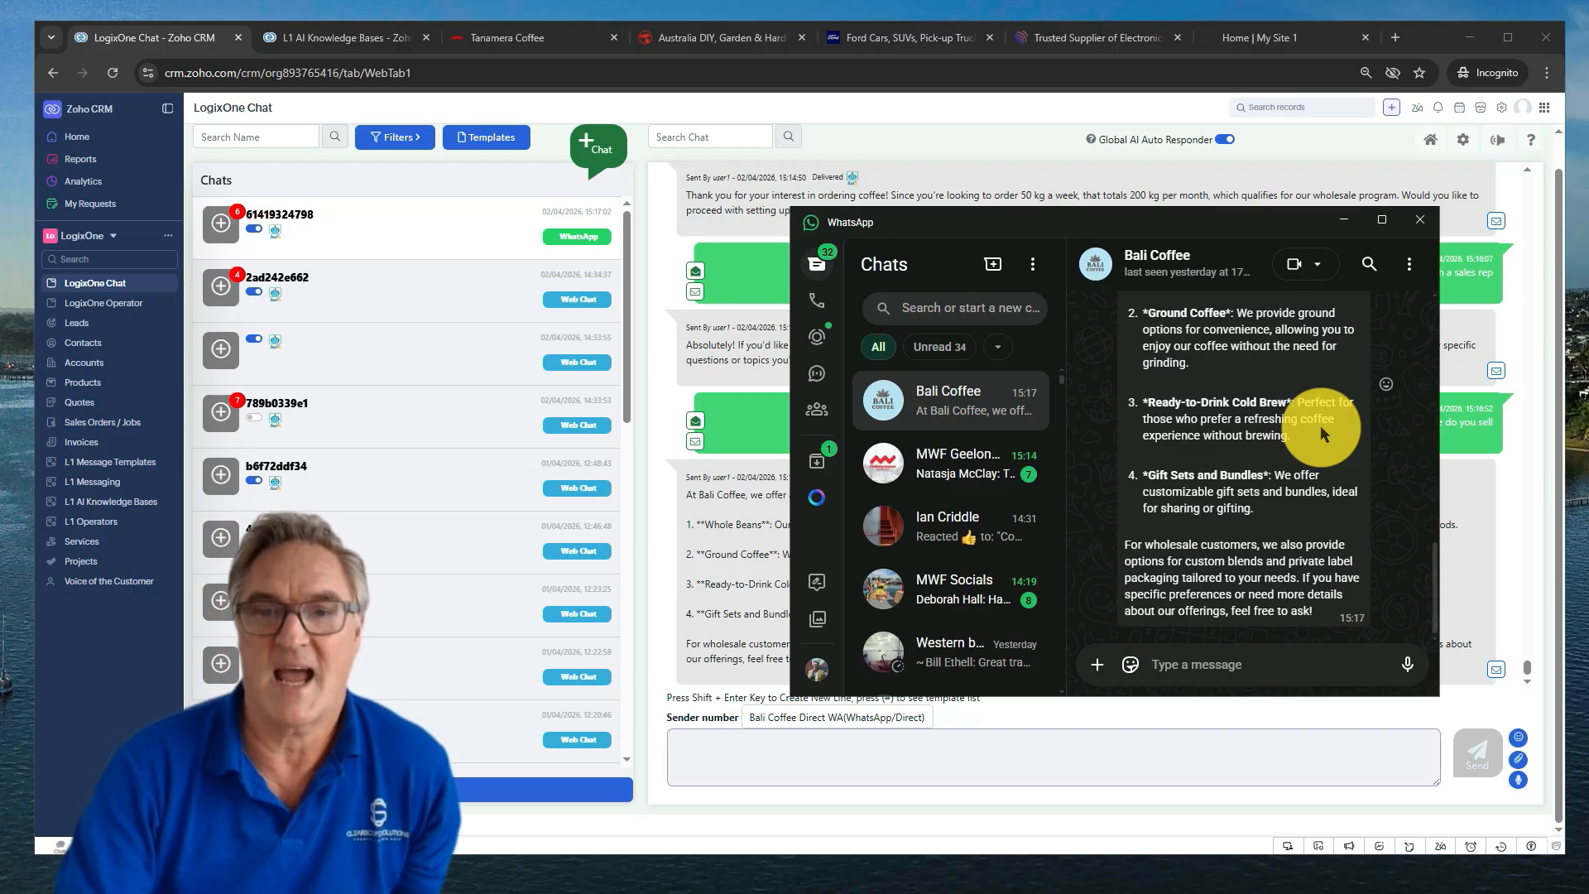
On the 'Home | My Site 1' site, open Chat With Us and shrink it to the corner popup
click(1269, 44)
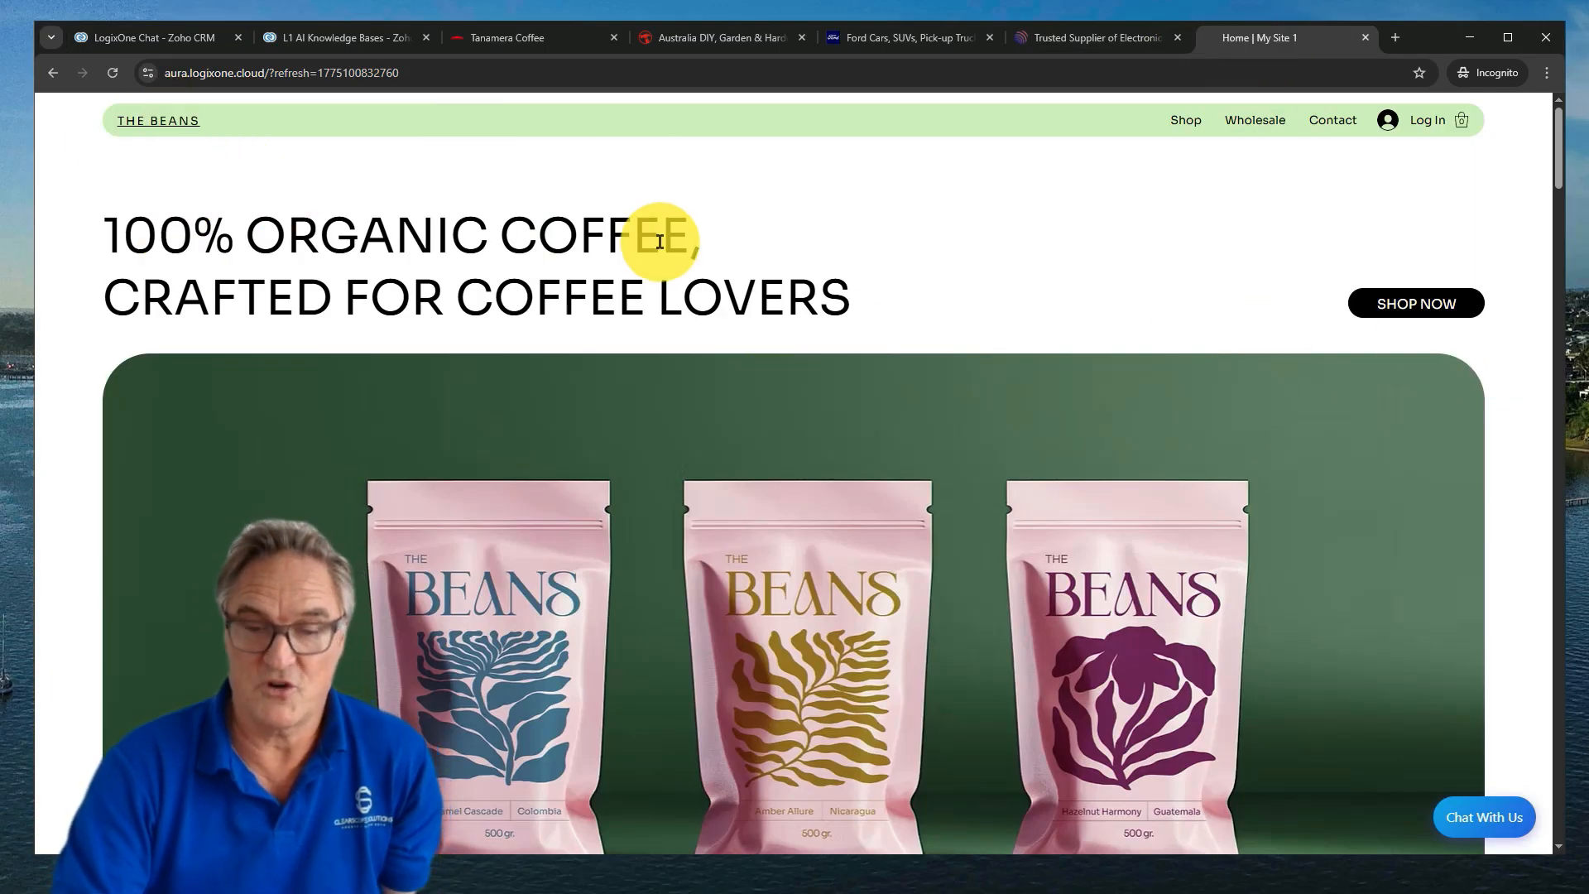
scroll(968, 439, down, 5)
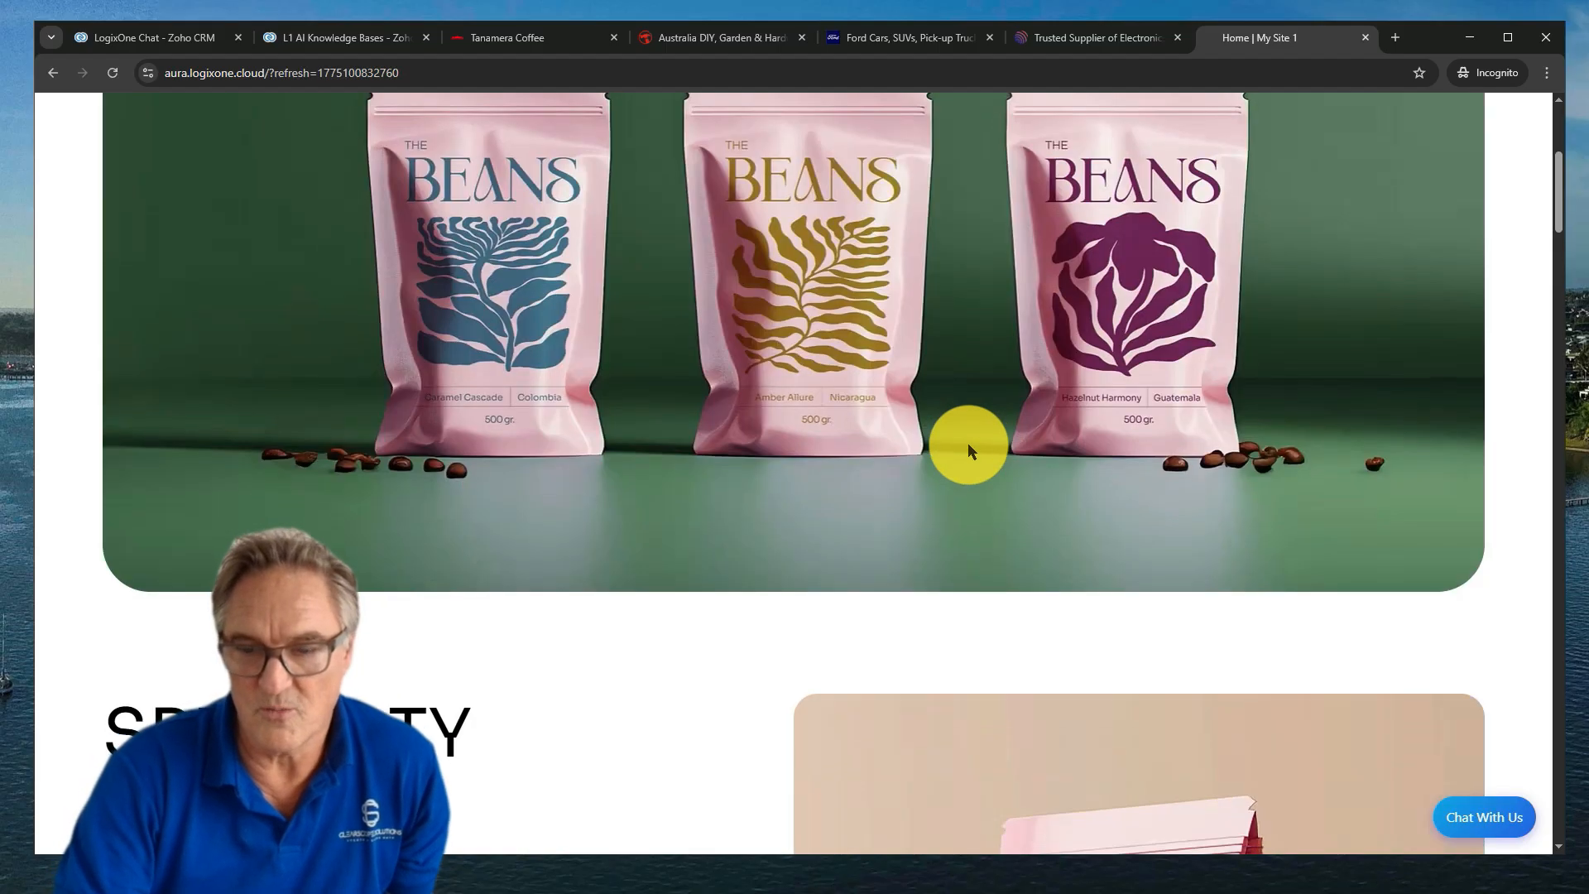
scroll(970, 450, down, 4)
scroll(965, 464, up, 5)
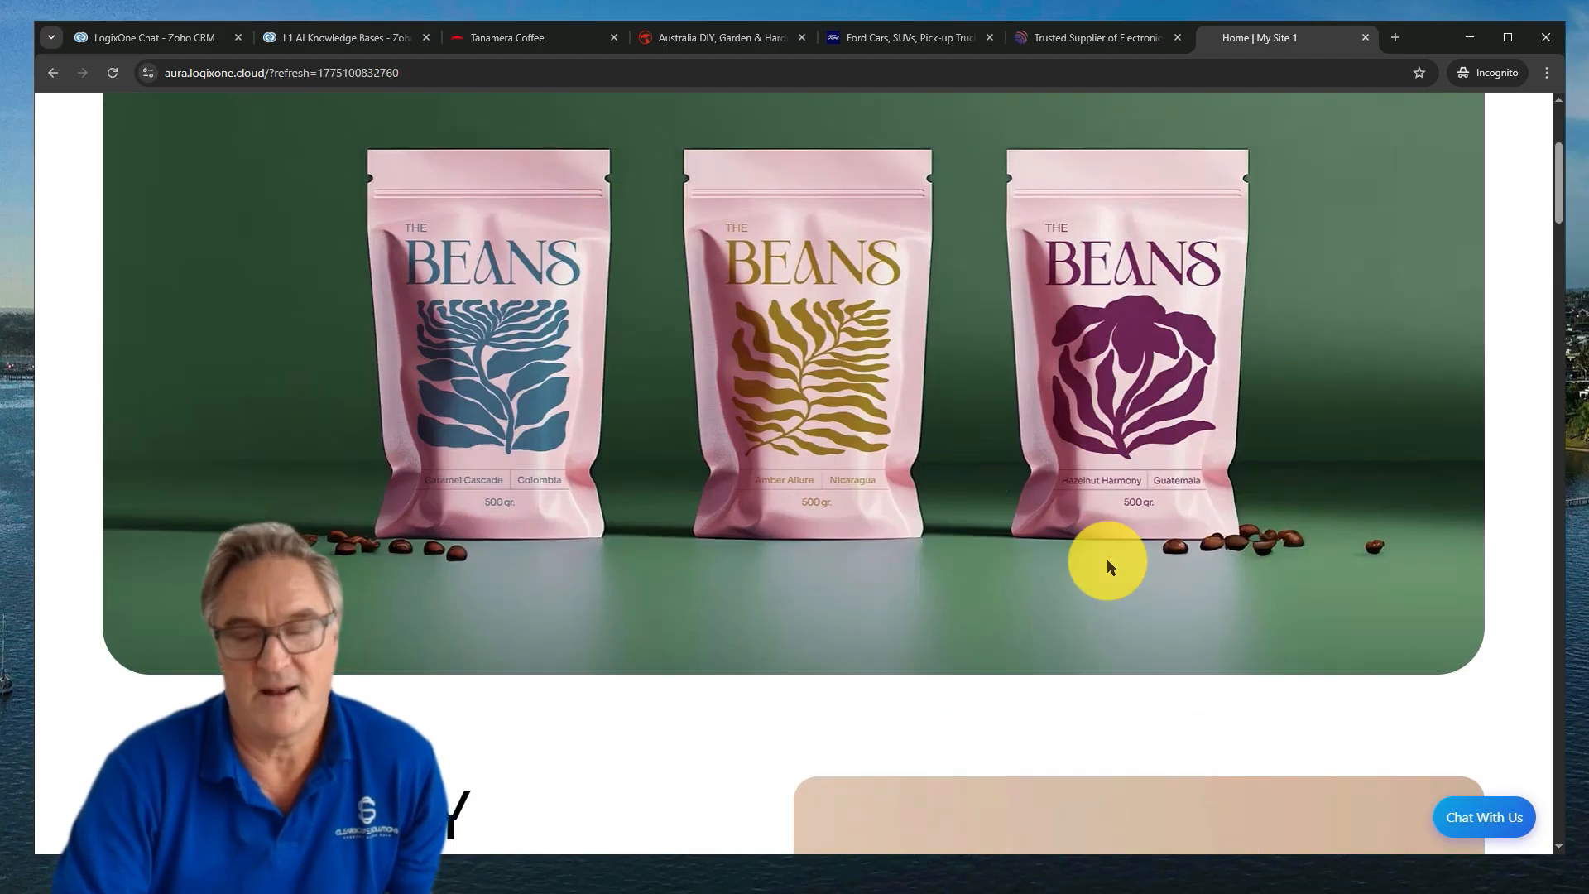
click(1473, 833)
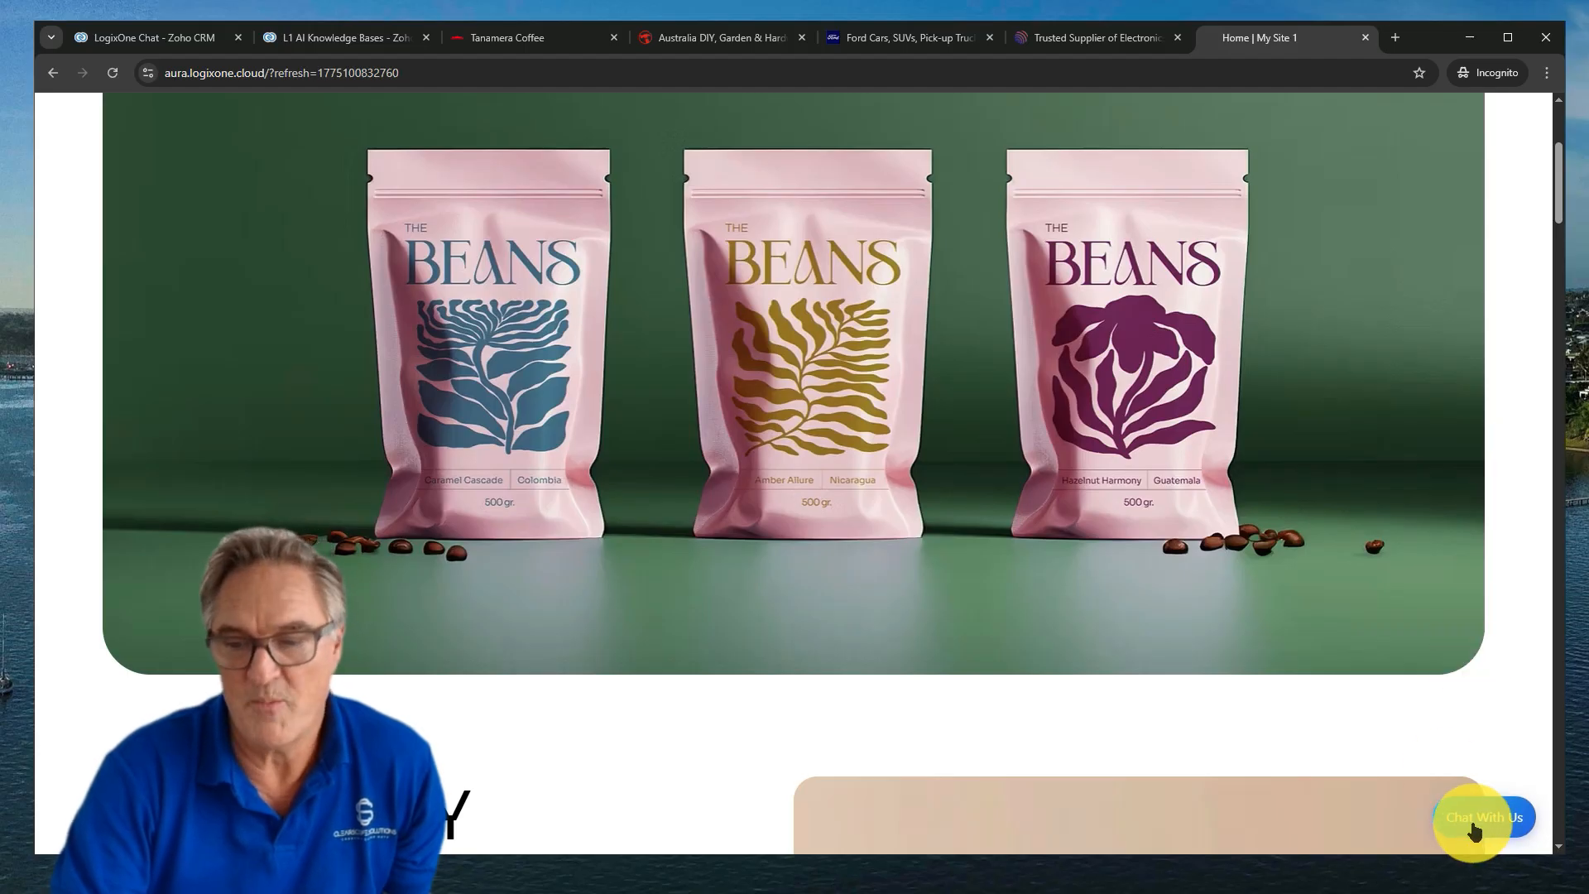
click(1487, 828)
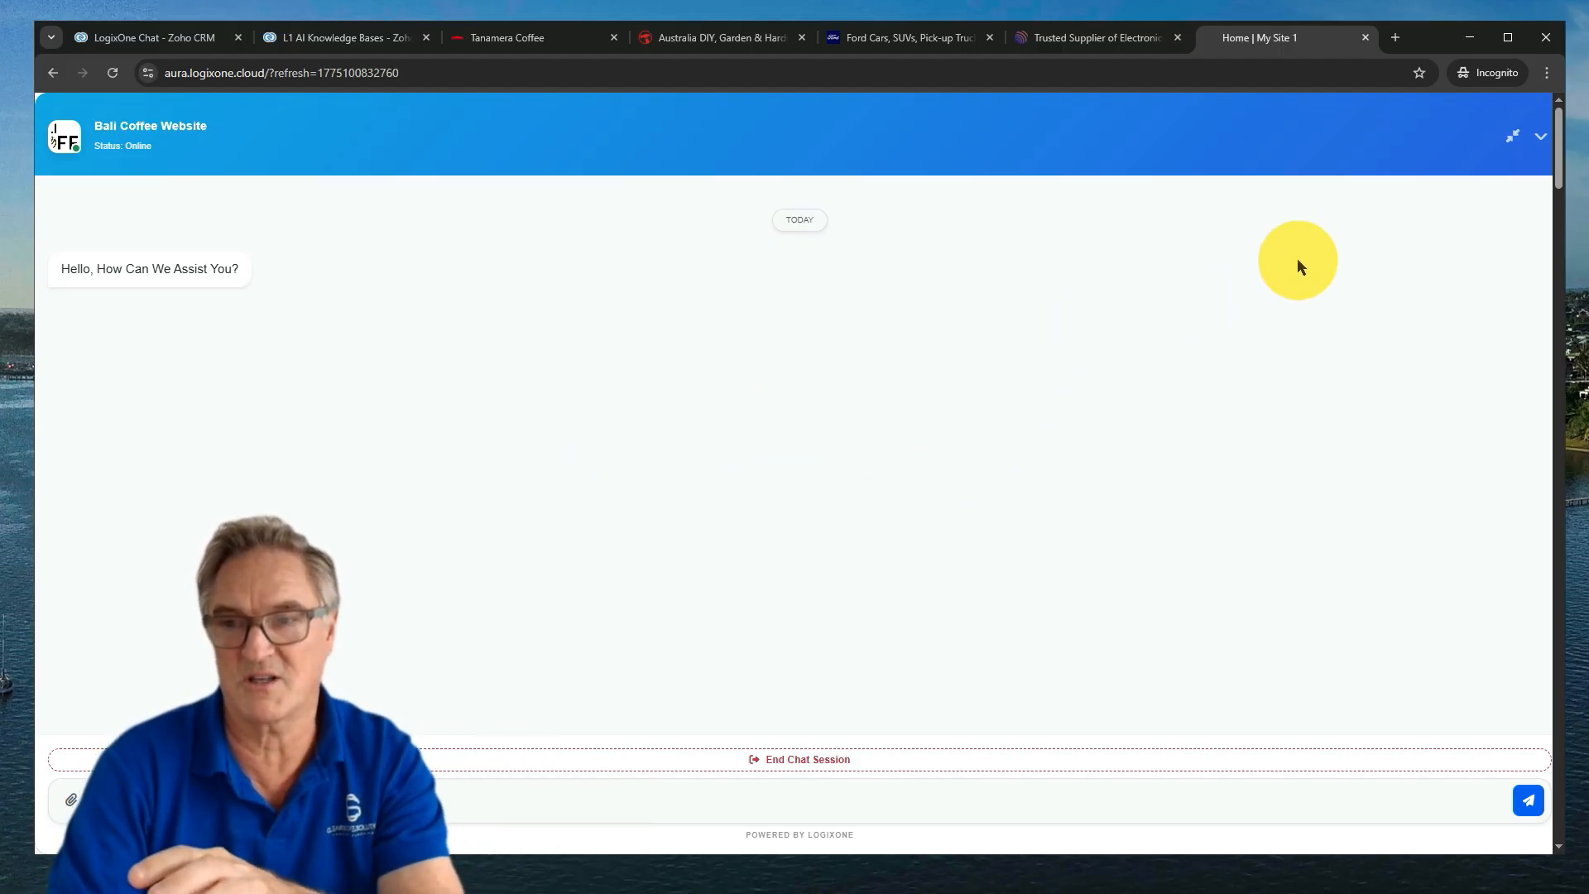
click(1507, 136)
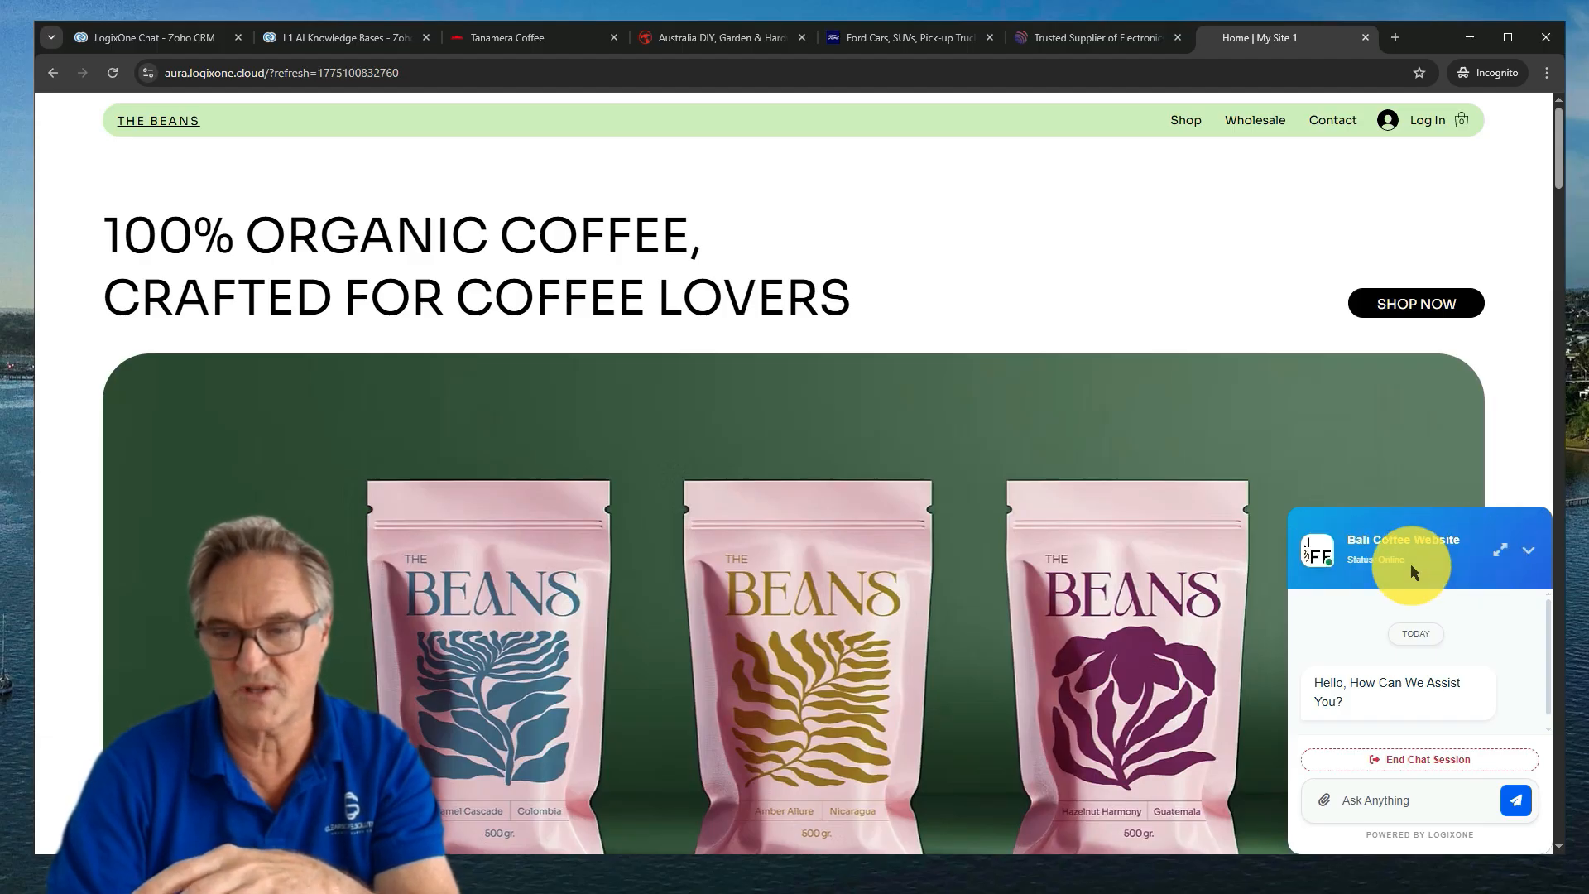
Expand the web chat and ask 'how much coffe do i need to order a week'
click(1493, 552)
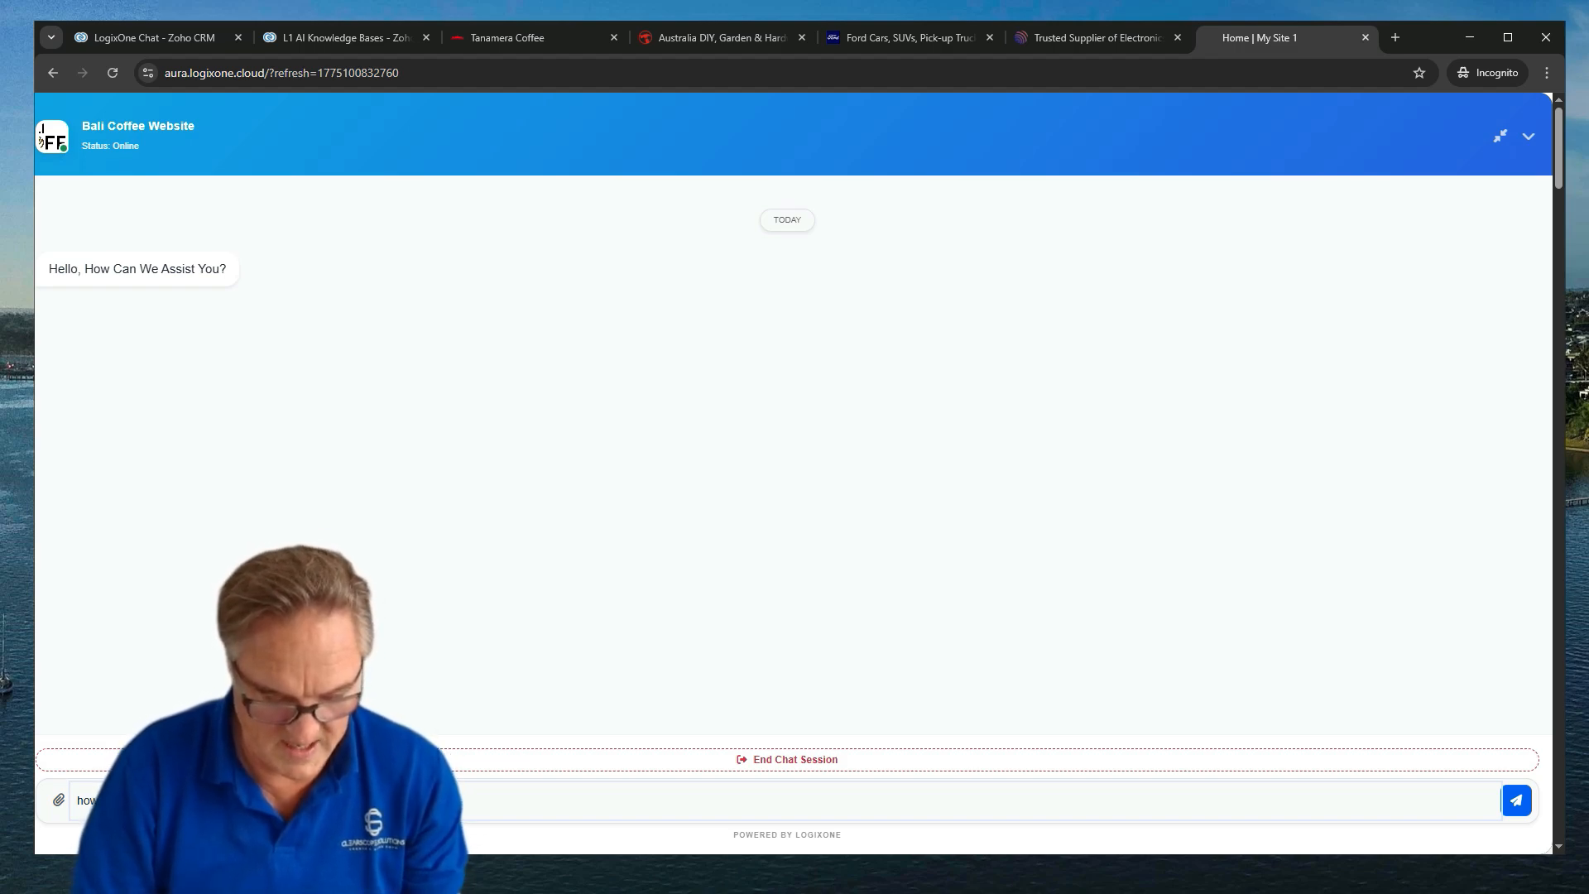
key(Return)
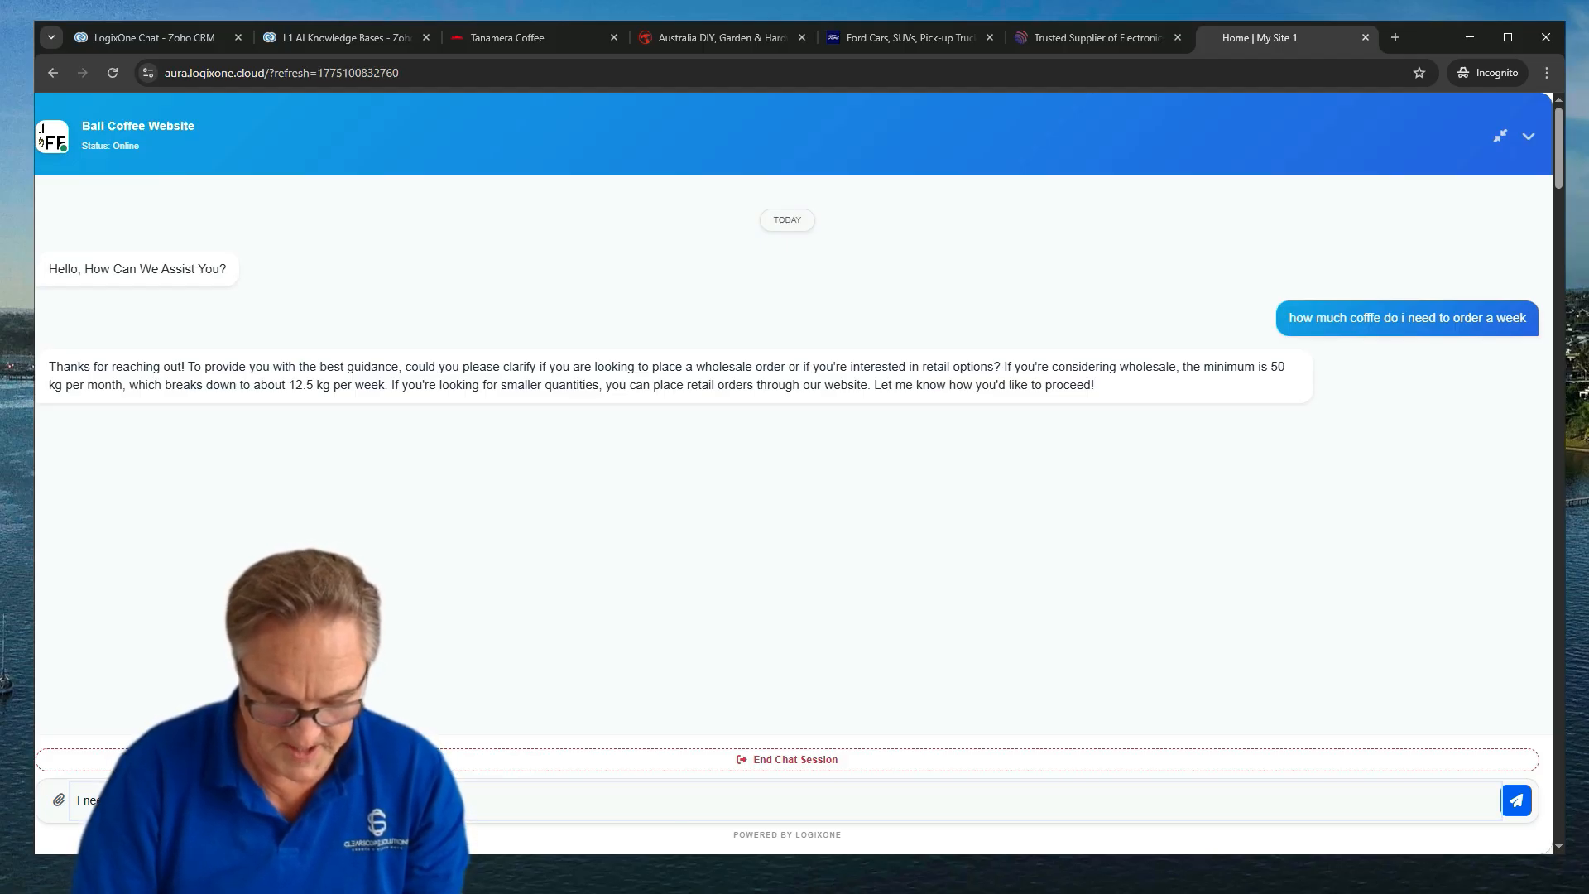
Send a coffee machine repair request in the web chat, then return to the 'Home | My Site 1' tab
key(Return)
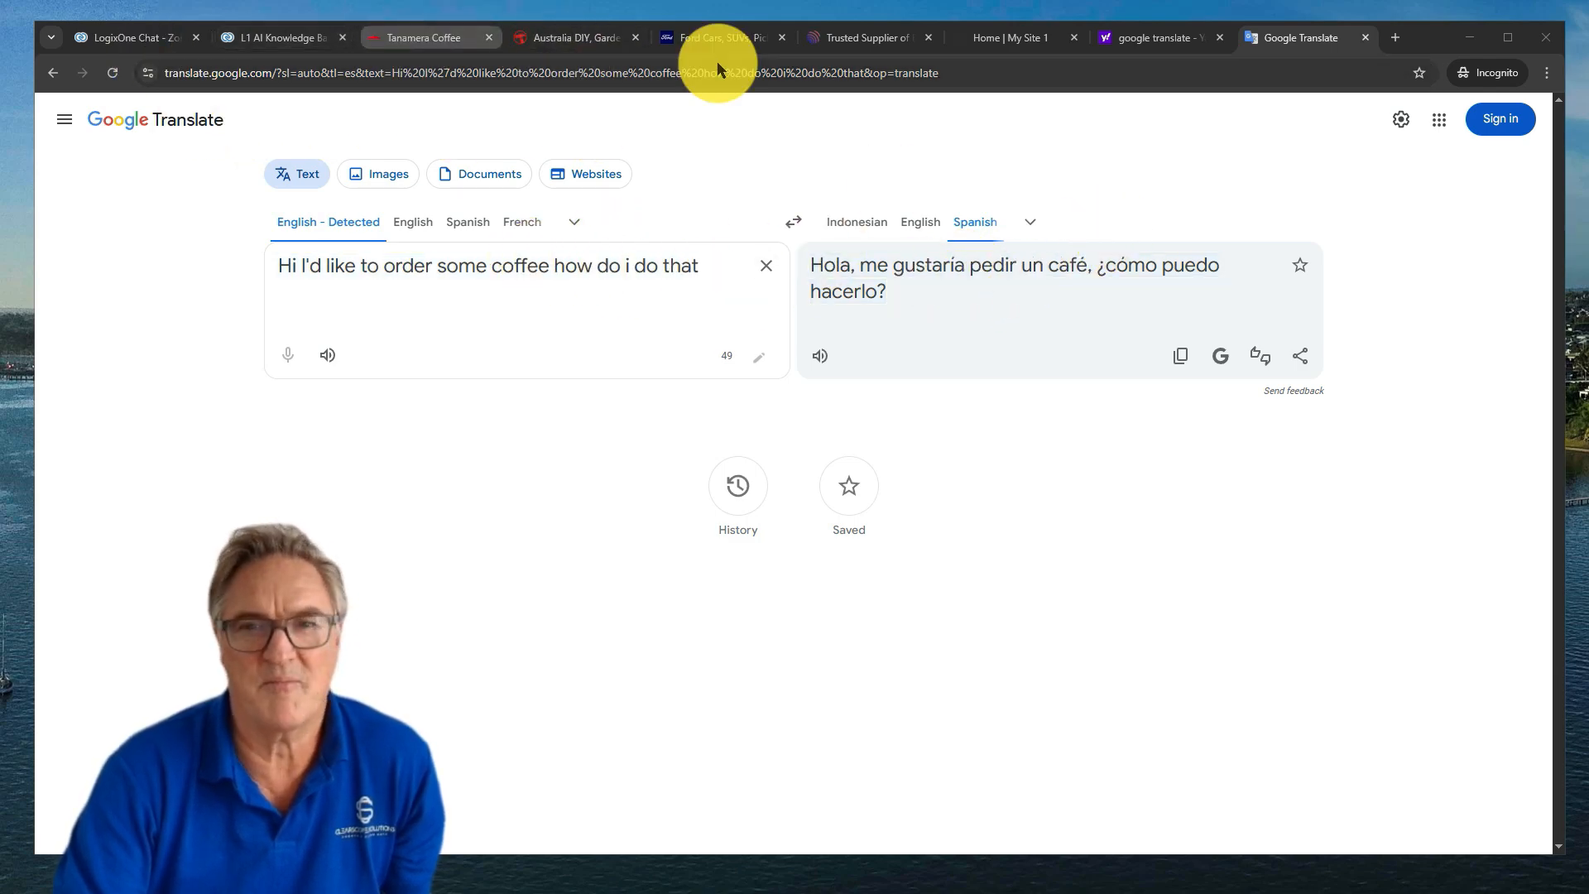
click(1020, 37)
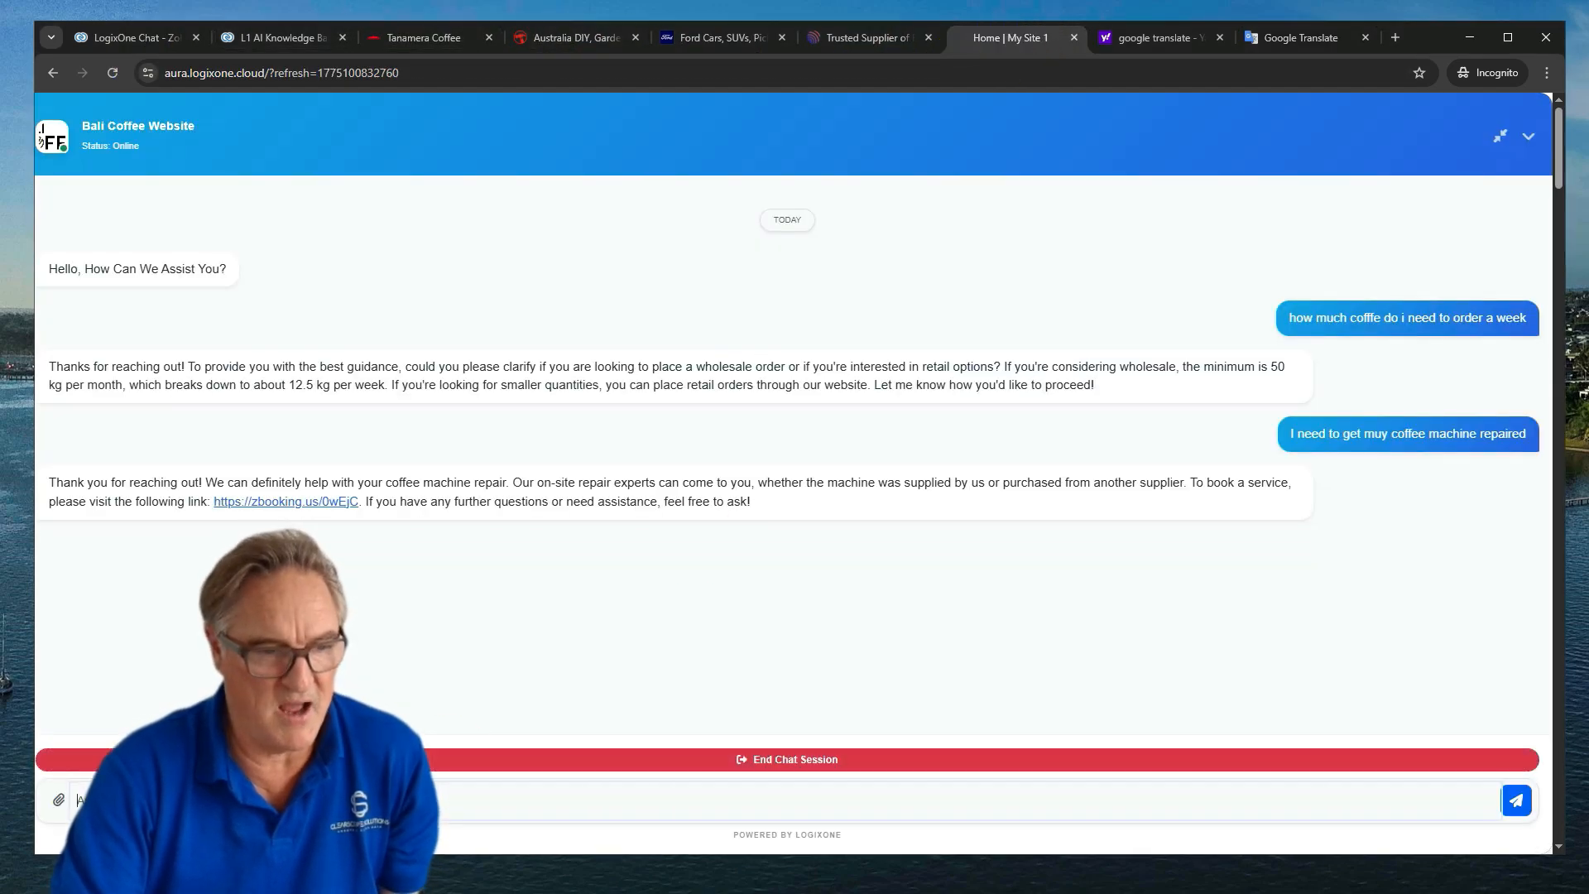
Send 'Hola, me gustaría pedir un café, ¿cómo puedo hacerlo?' to the web chat
text(H)
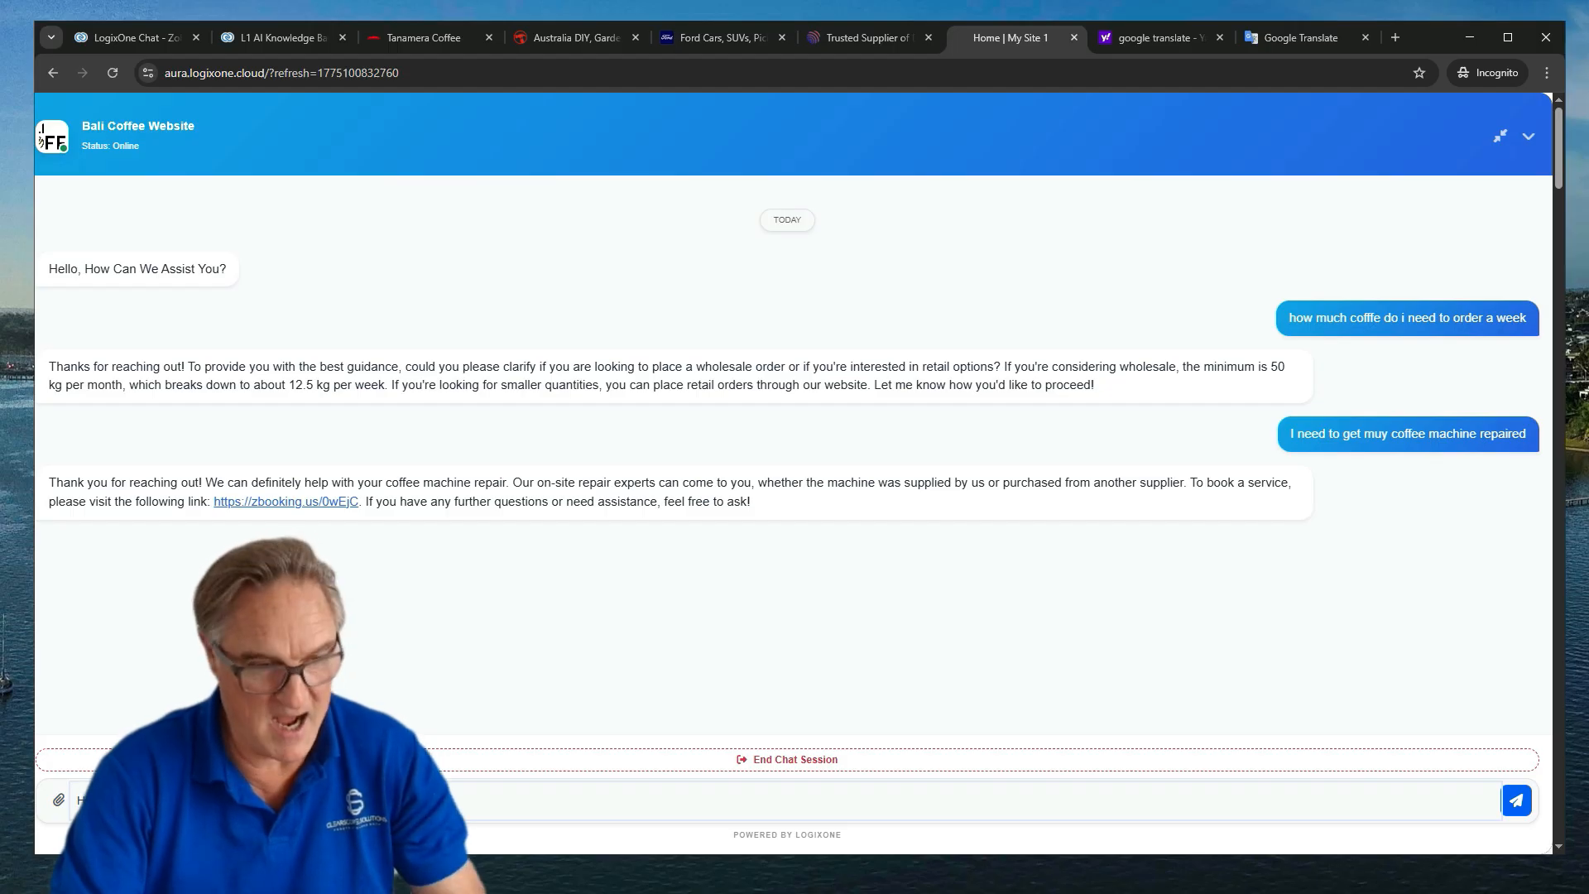
key(Return)
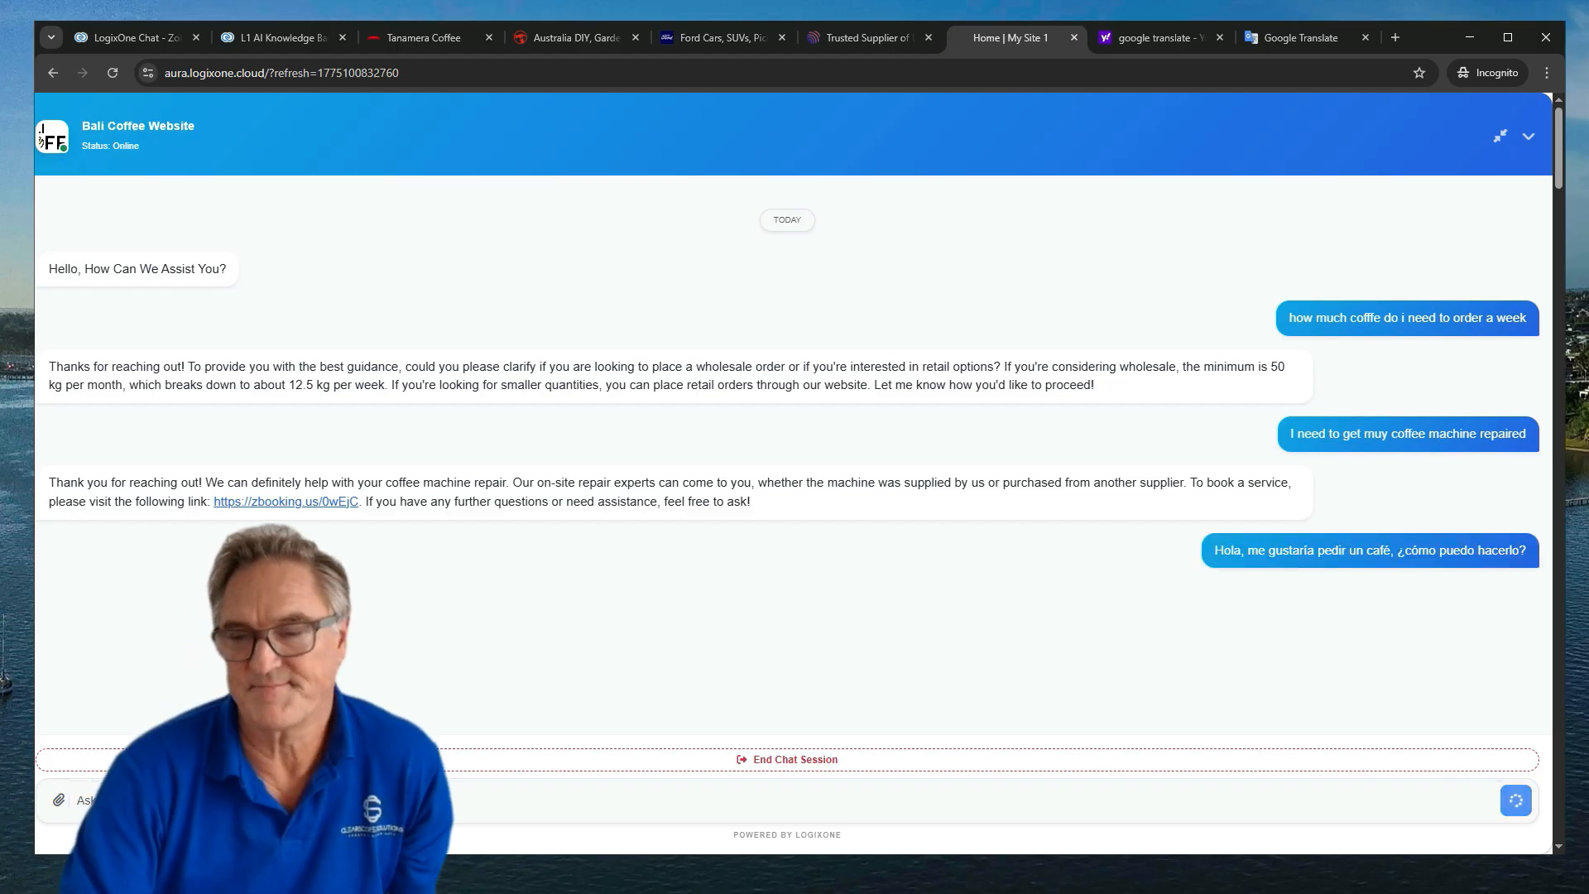